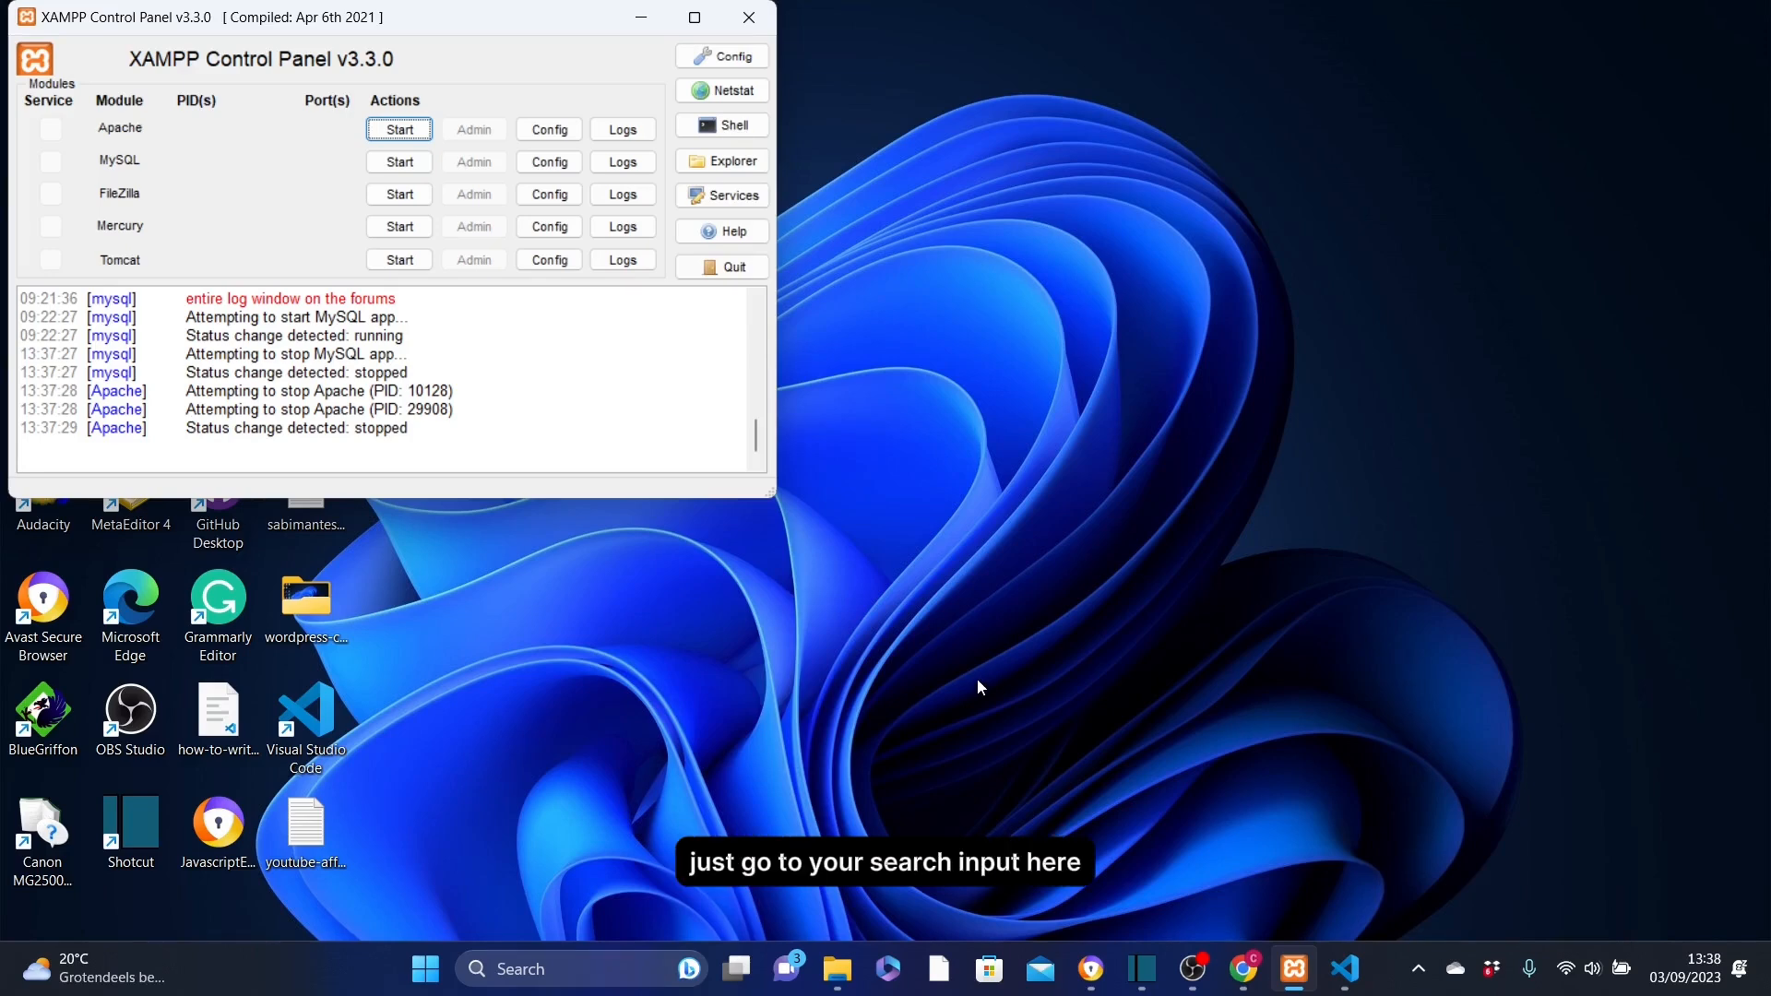
# Bring up the XAMPP Control Panel and start the Apache and MySQL modules
pyautogui.click(541, 966)
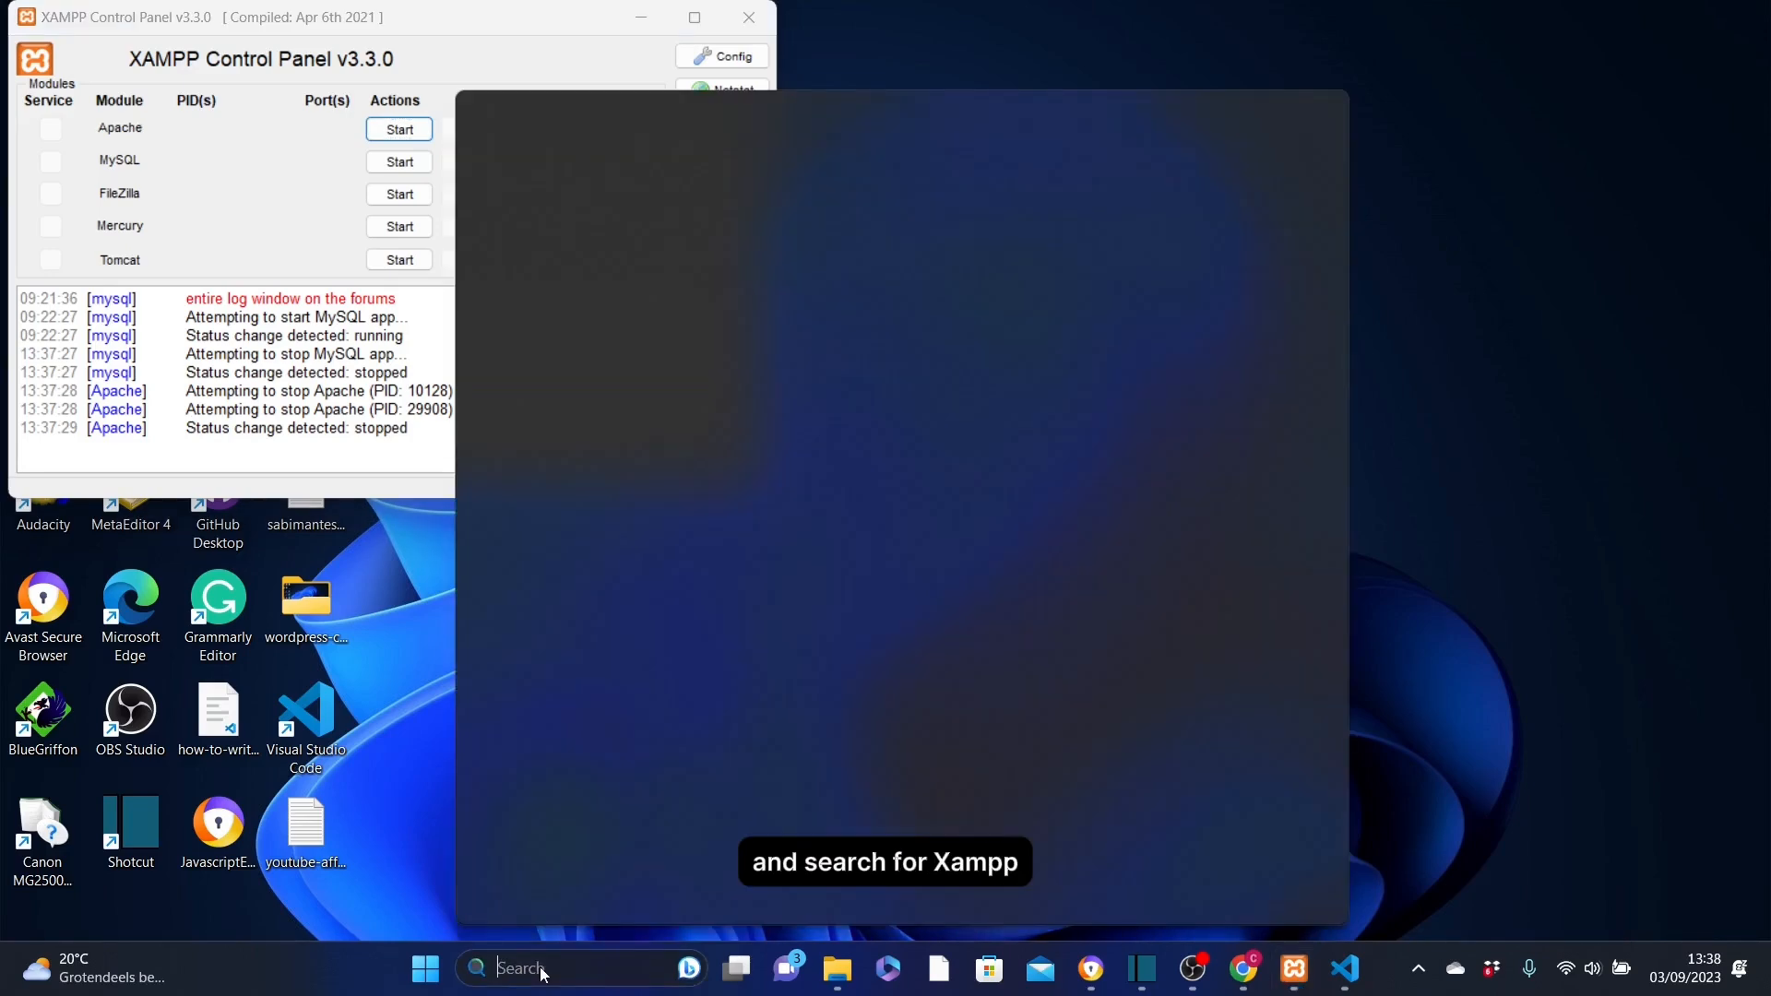
pyautogui.write('xamp')
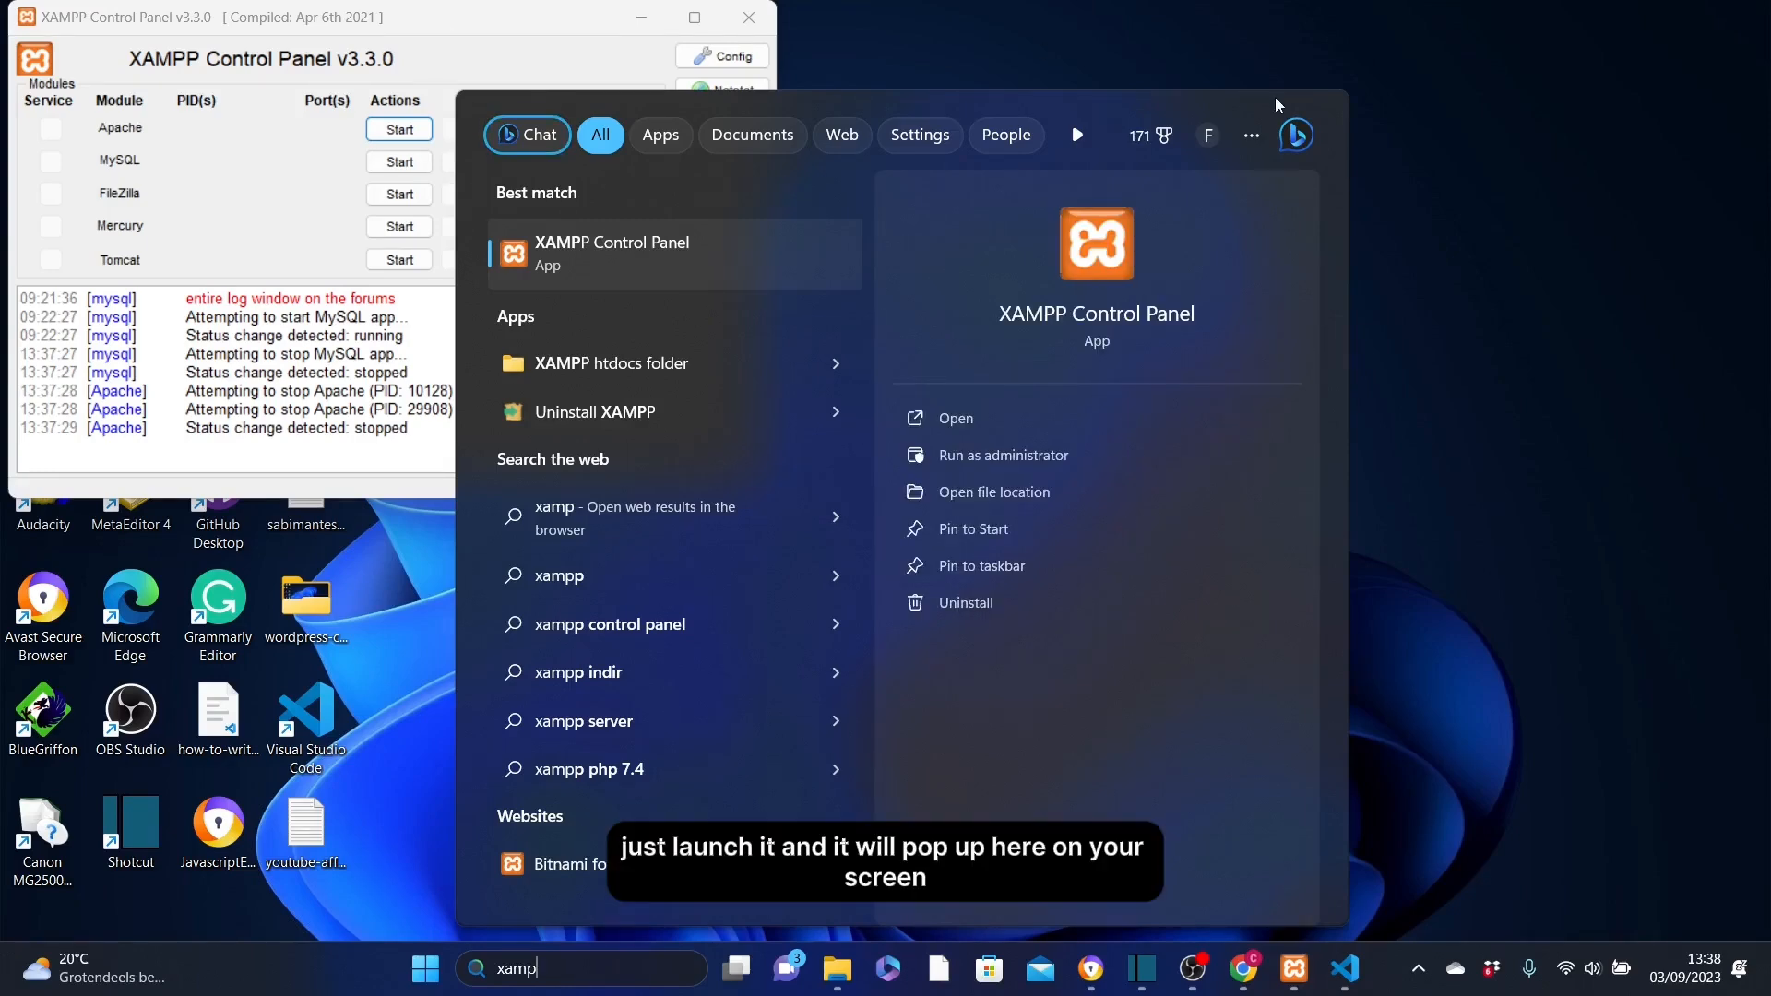
pyautogui.click(455, 38)
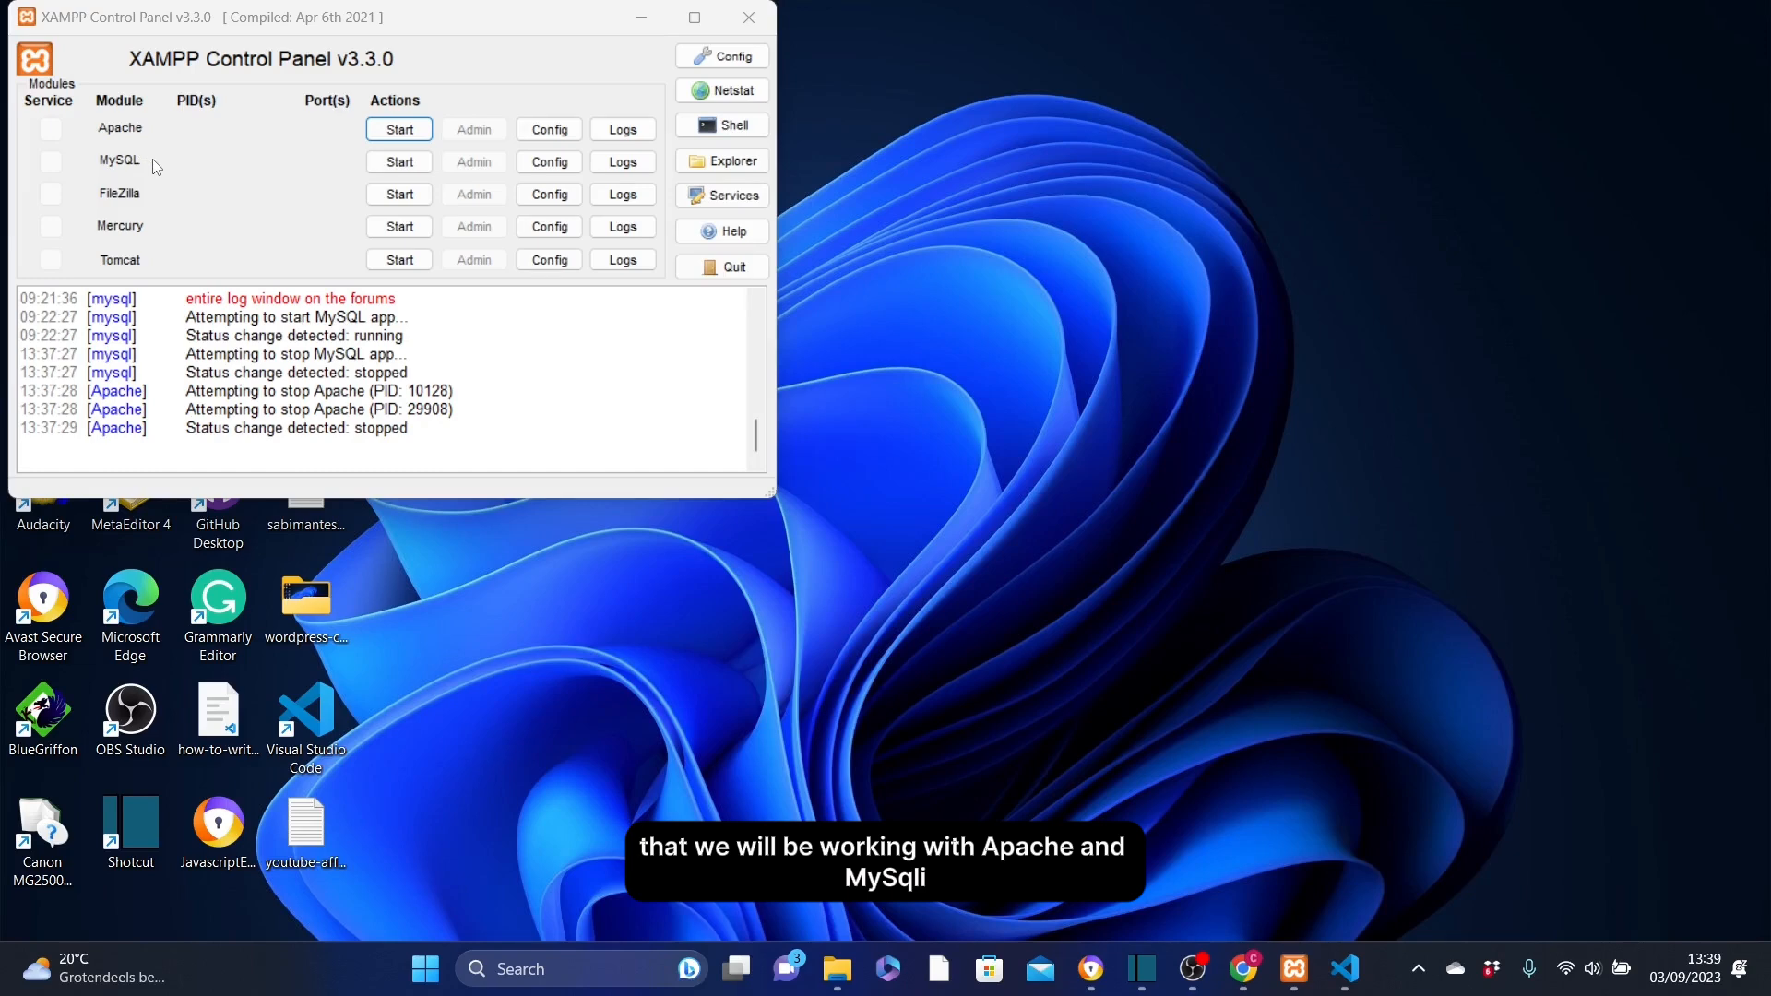
pyautogui.click(411, 134)
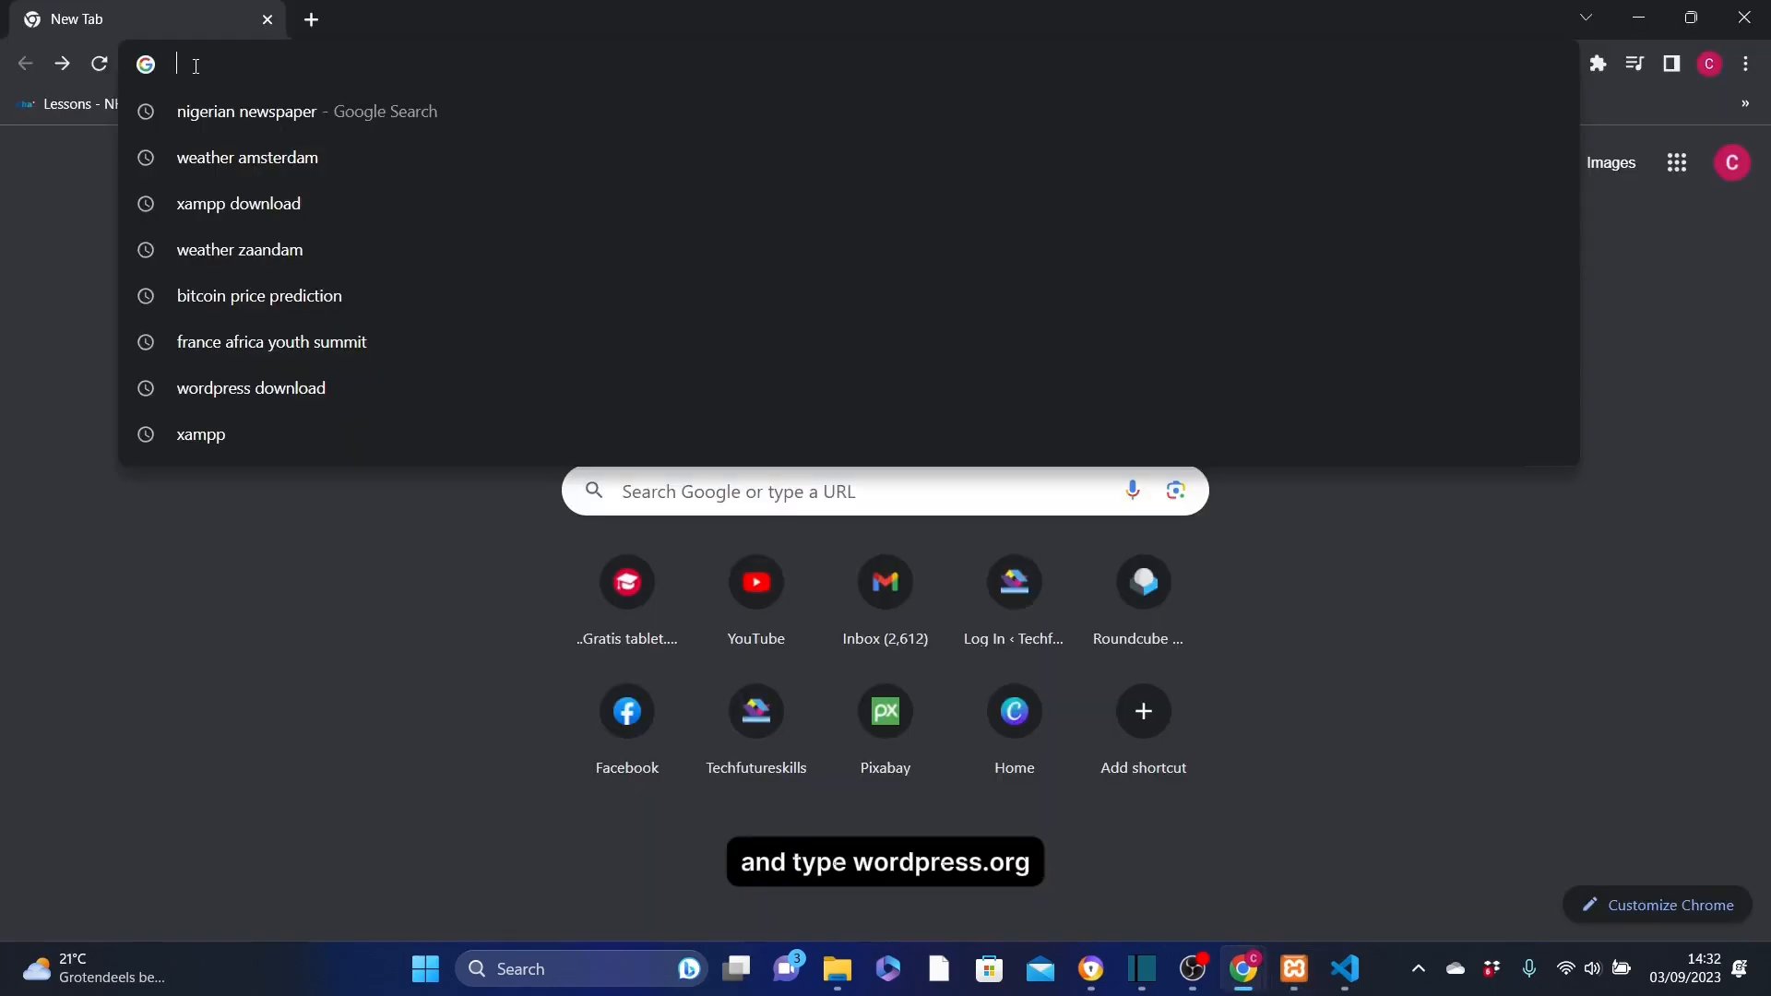
# Switch to Chrome, go to wordpress.org and download WordPress 6.3.1
pyautogui.write('wordpress.')
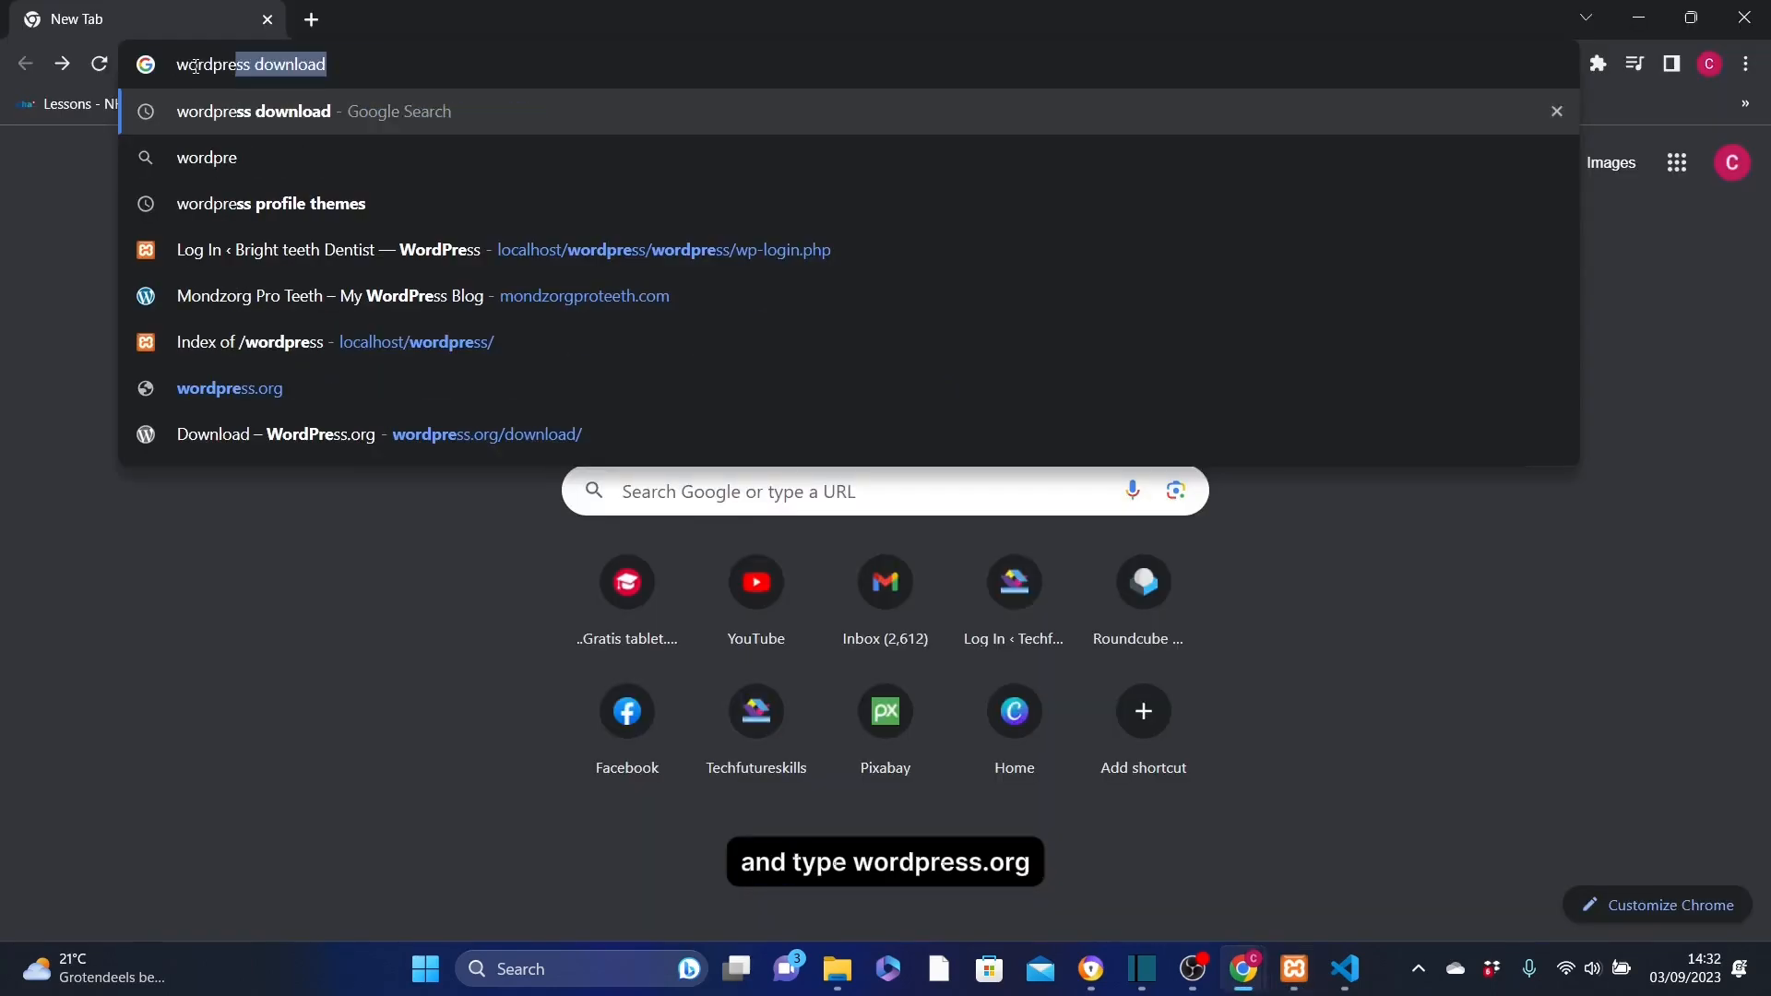
pyautogui.write('org')
pyautogui.press('Return')
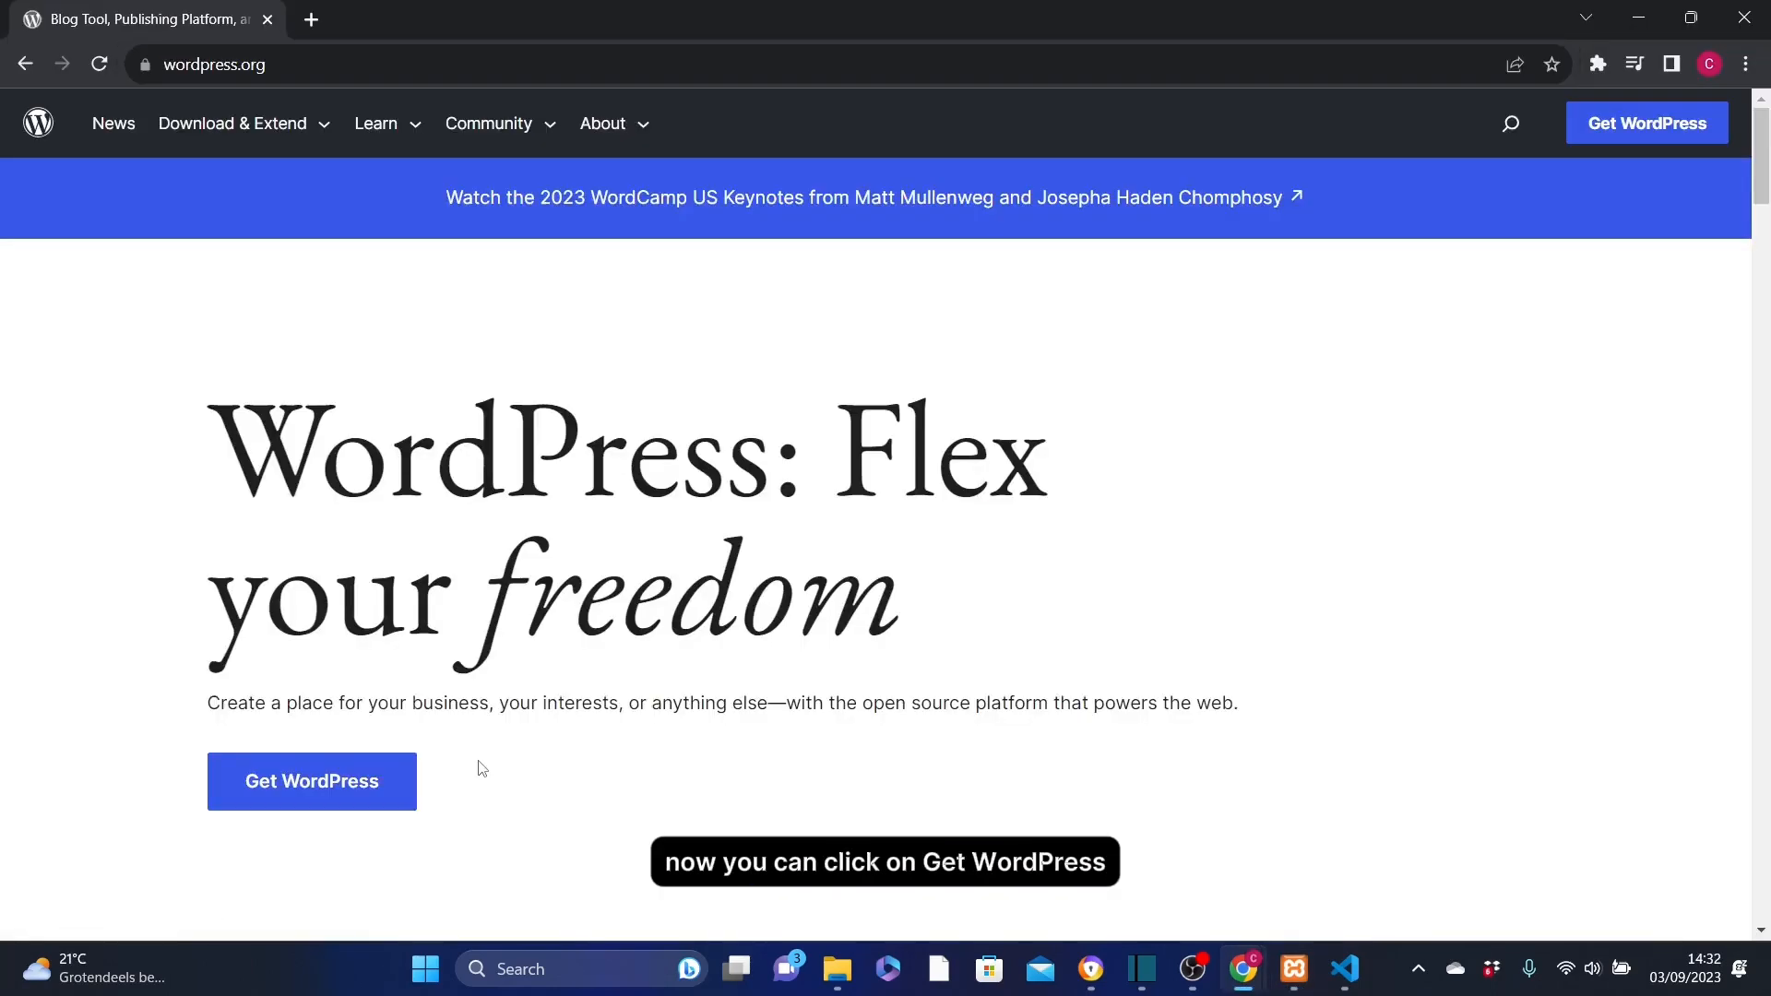
pyautogui.click(356, 782)
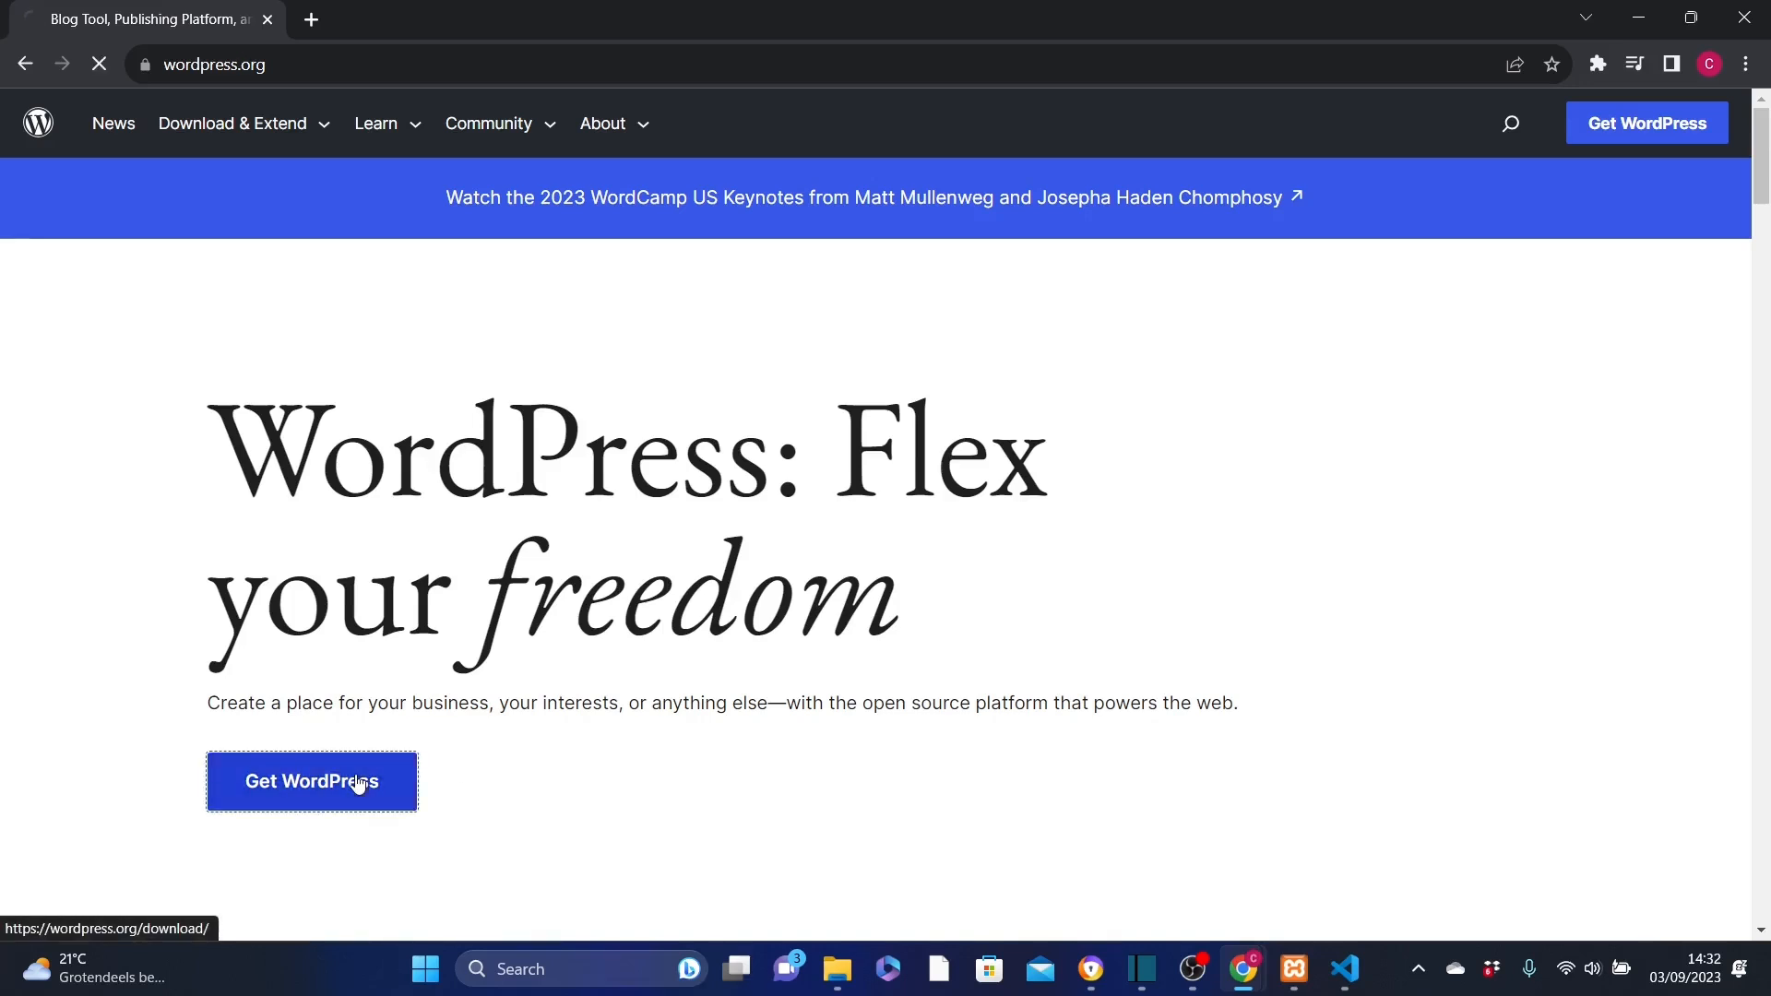
pyautogui.scroll(-3, 554, 330)
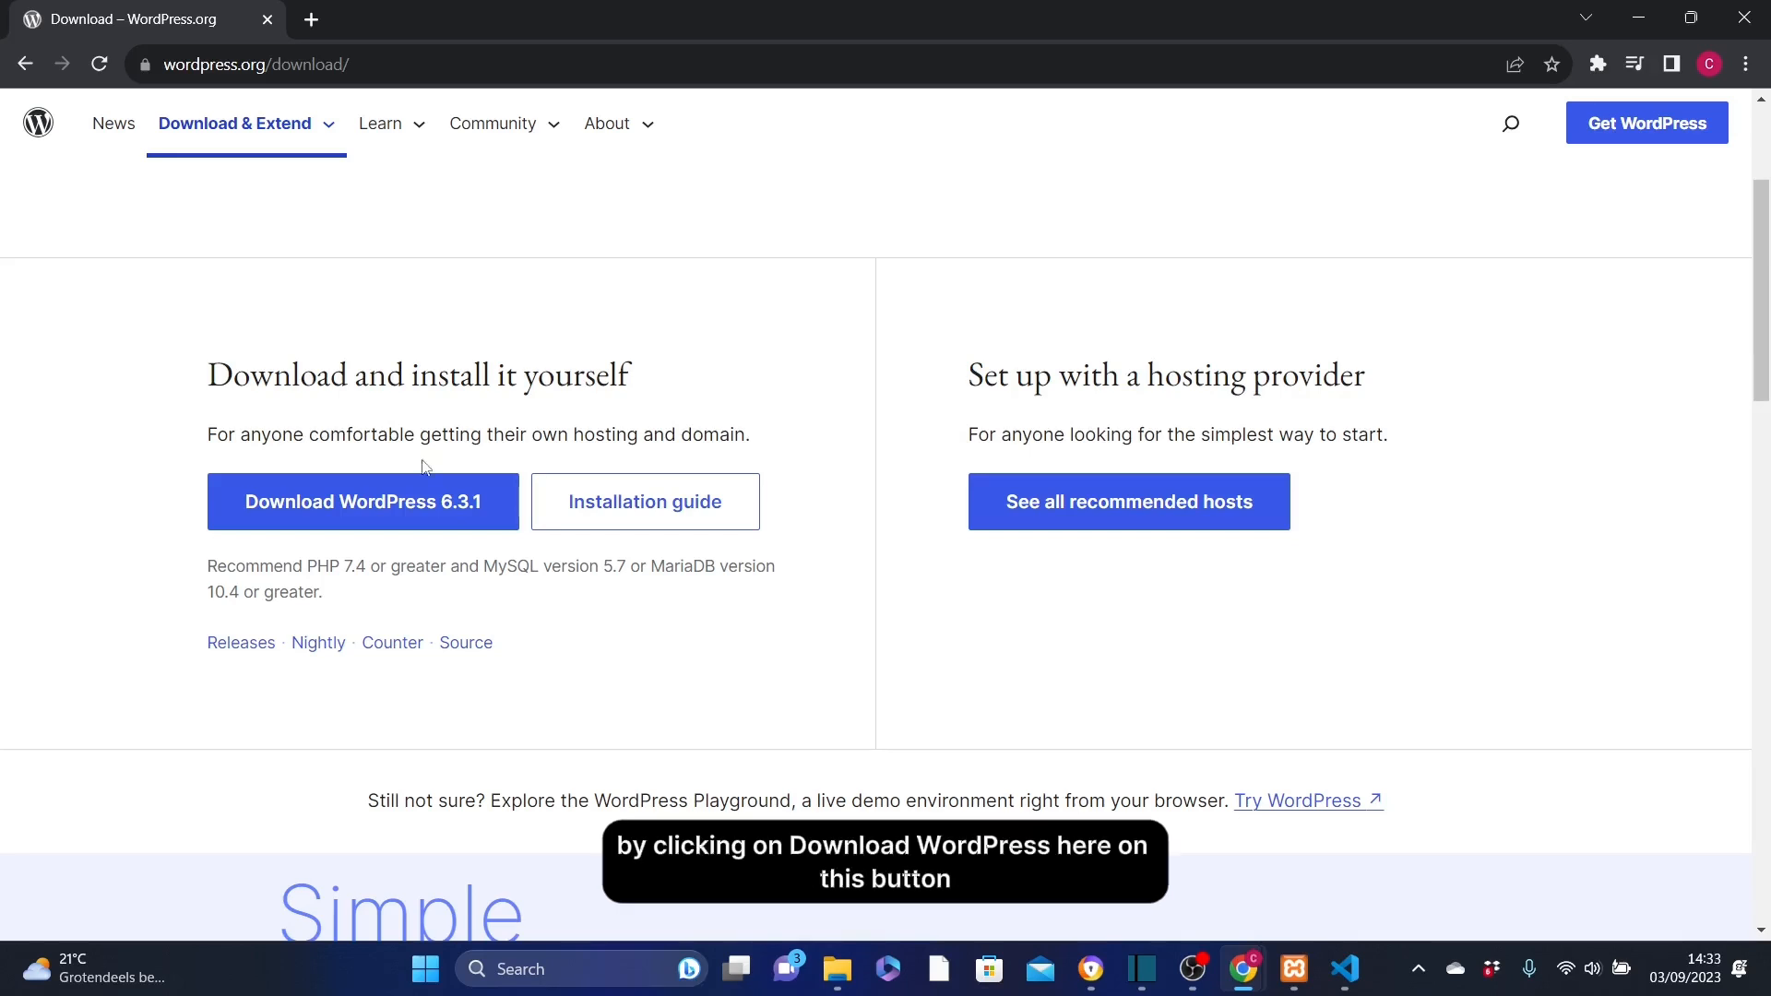
pyautogui.click(374, 510)
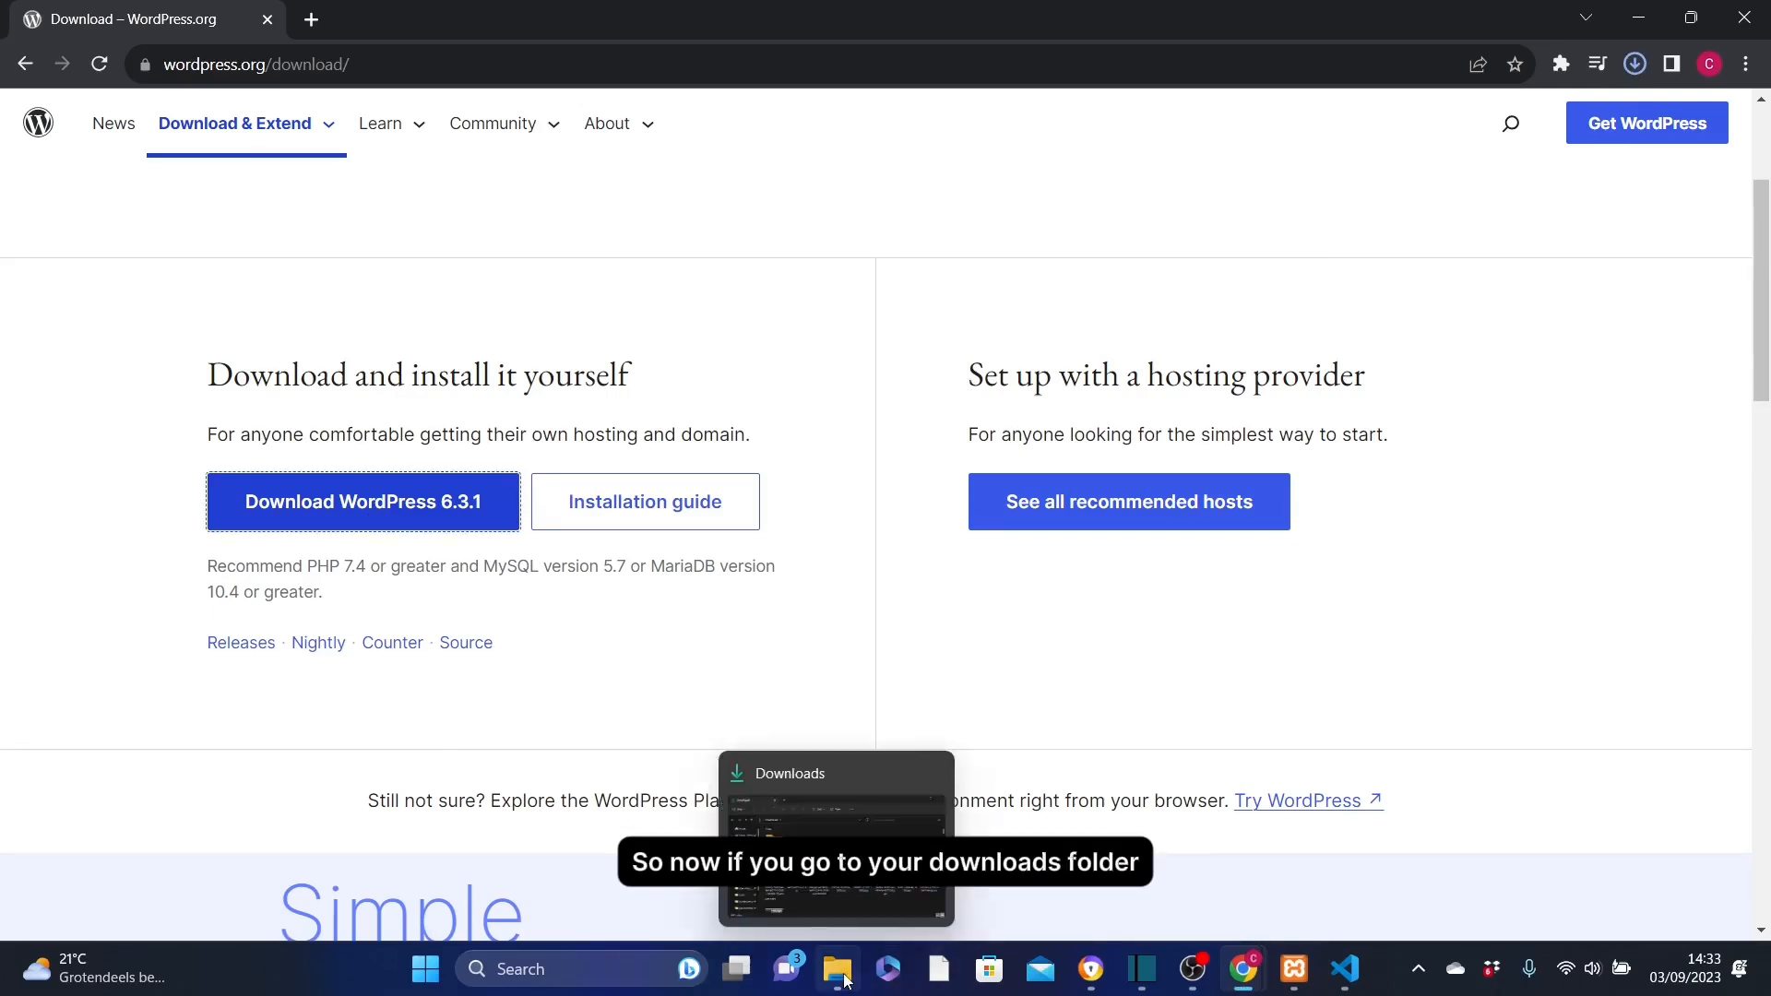
# Switch to File Explorer and open the xampp folder on the Windows (C:) drive
pyautogui.click(846, 981)
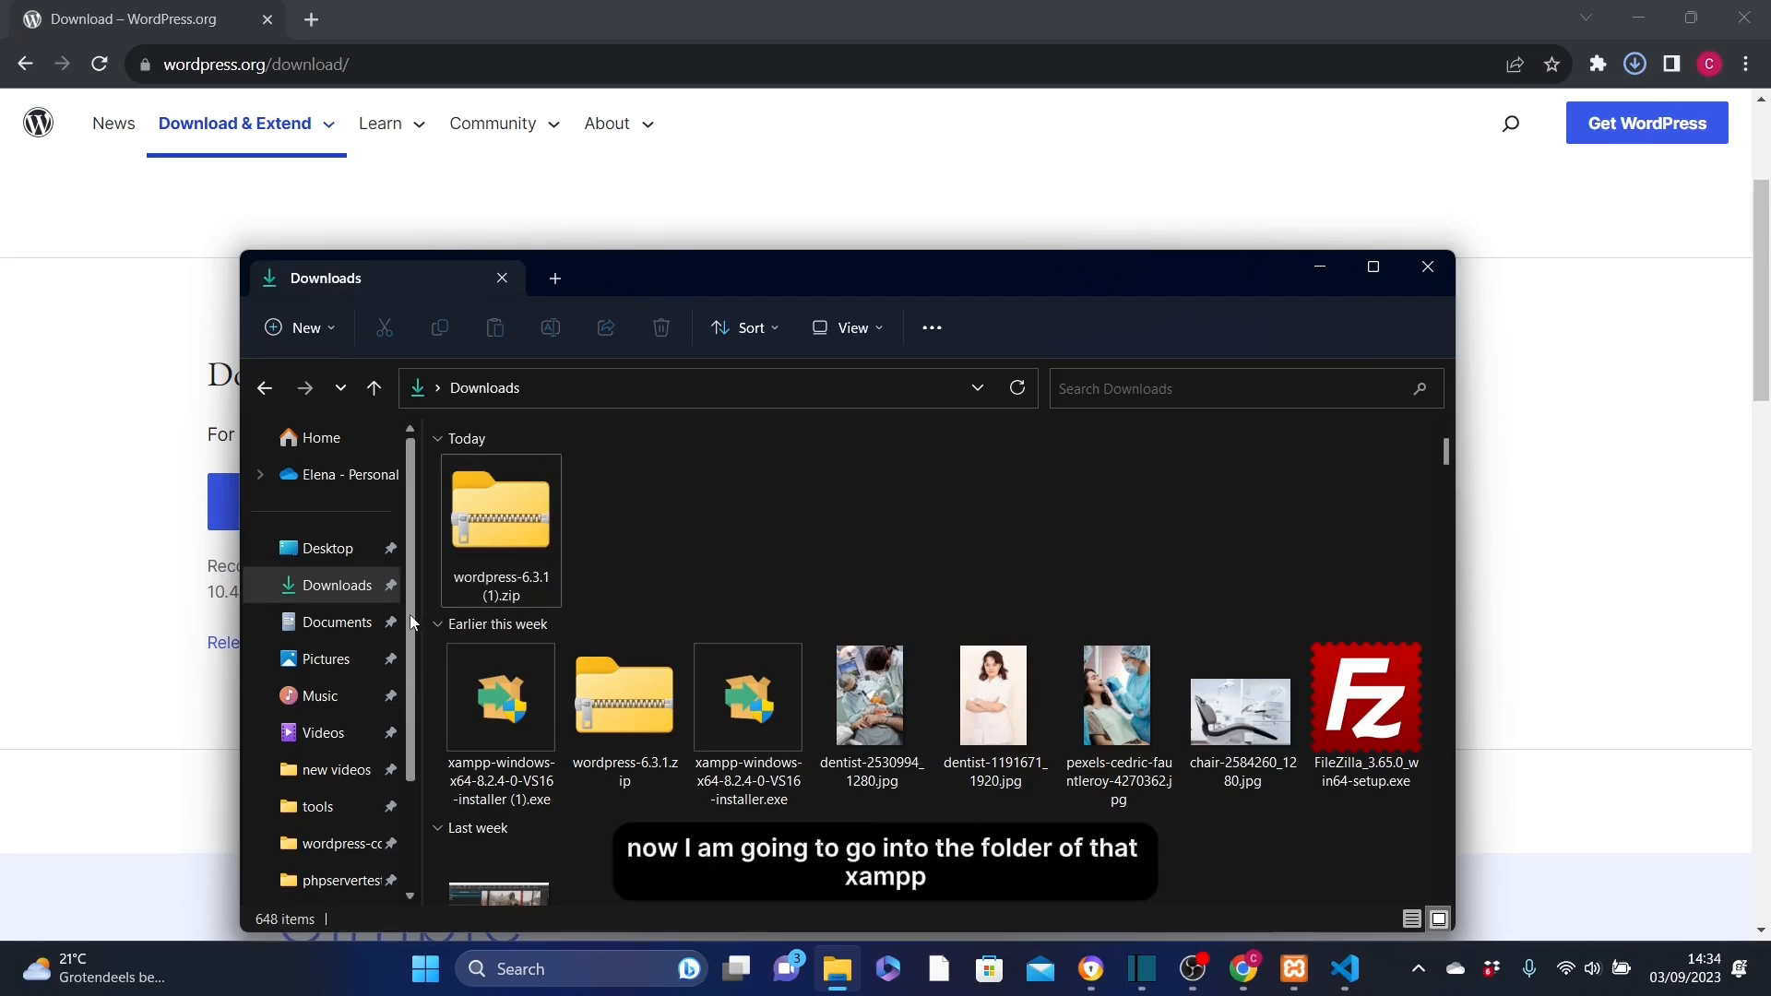
pyautogui.scroll(-2, 416, 660)
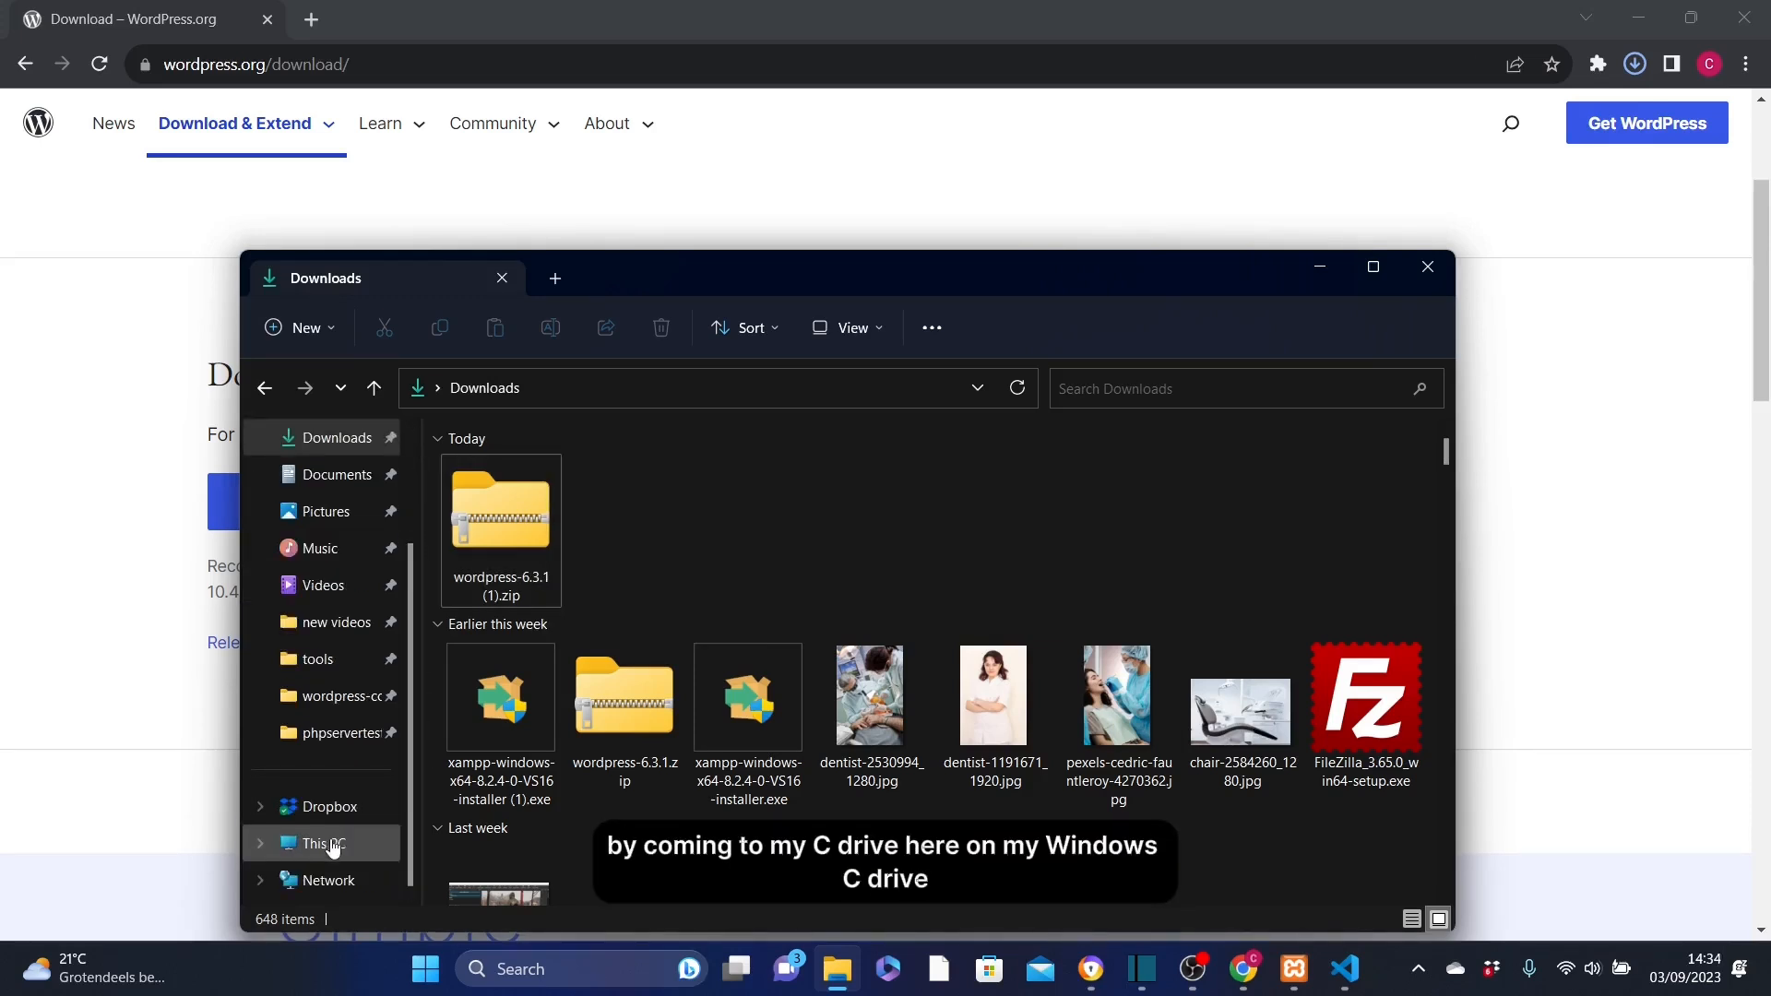
pyautogui.click(334, 844)
pyautogui.moveTo(595, 520)
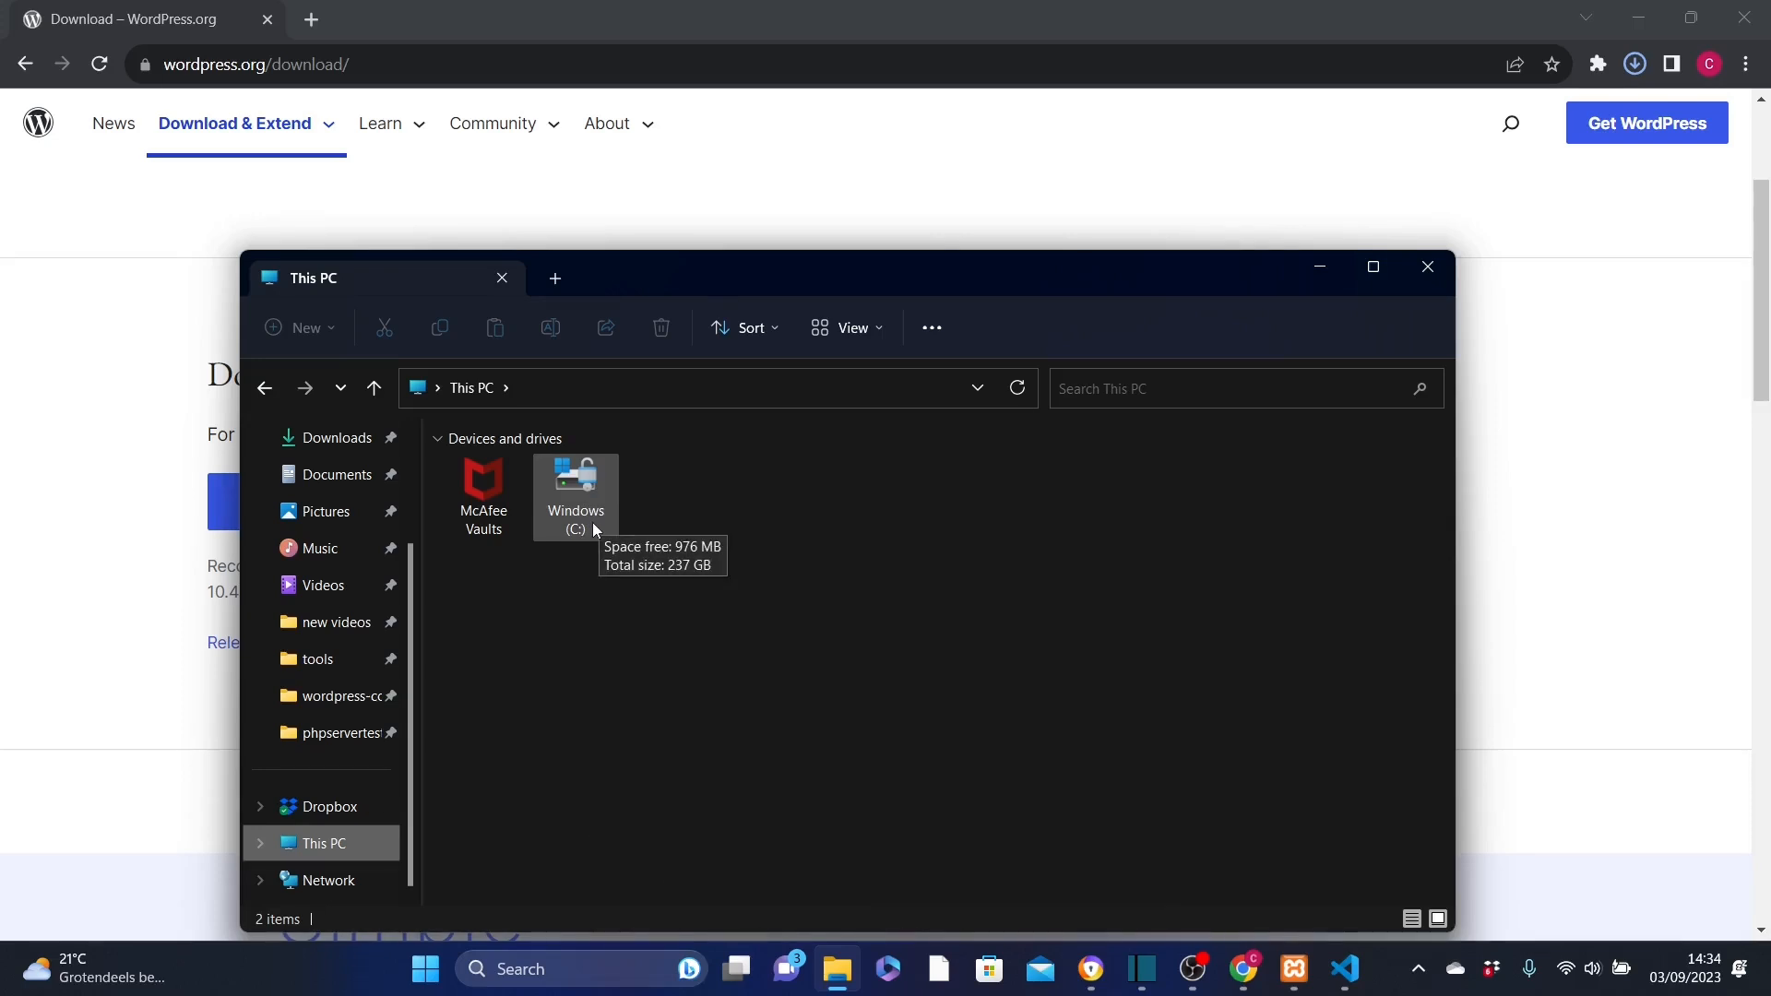
pyautogui.doubleClick(576, 498)
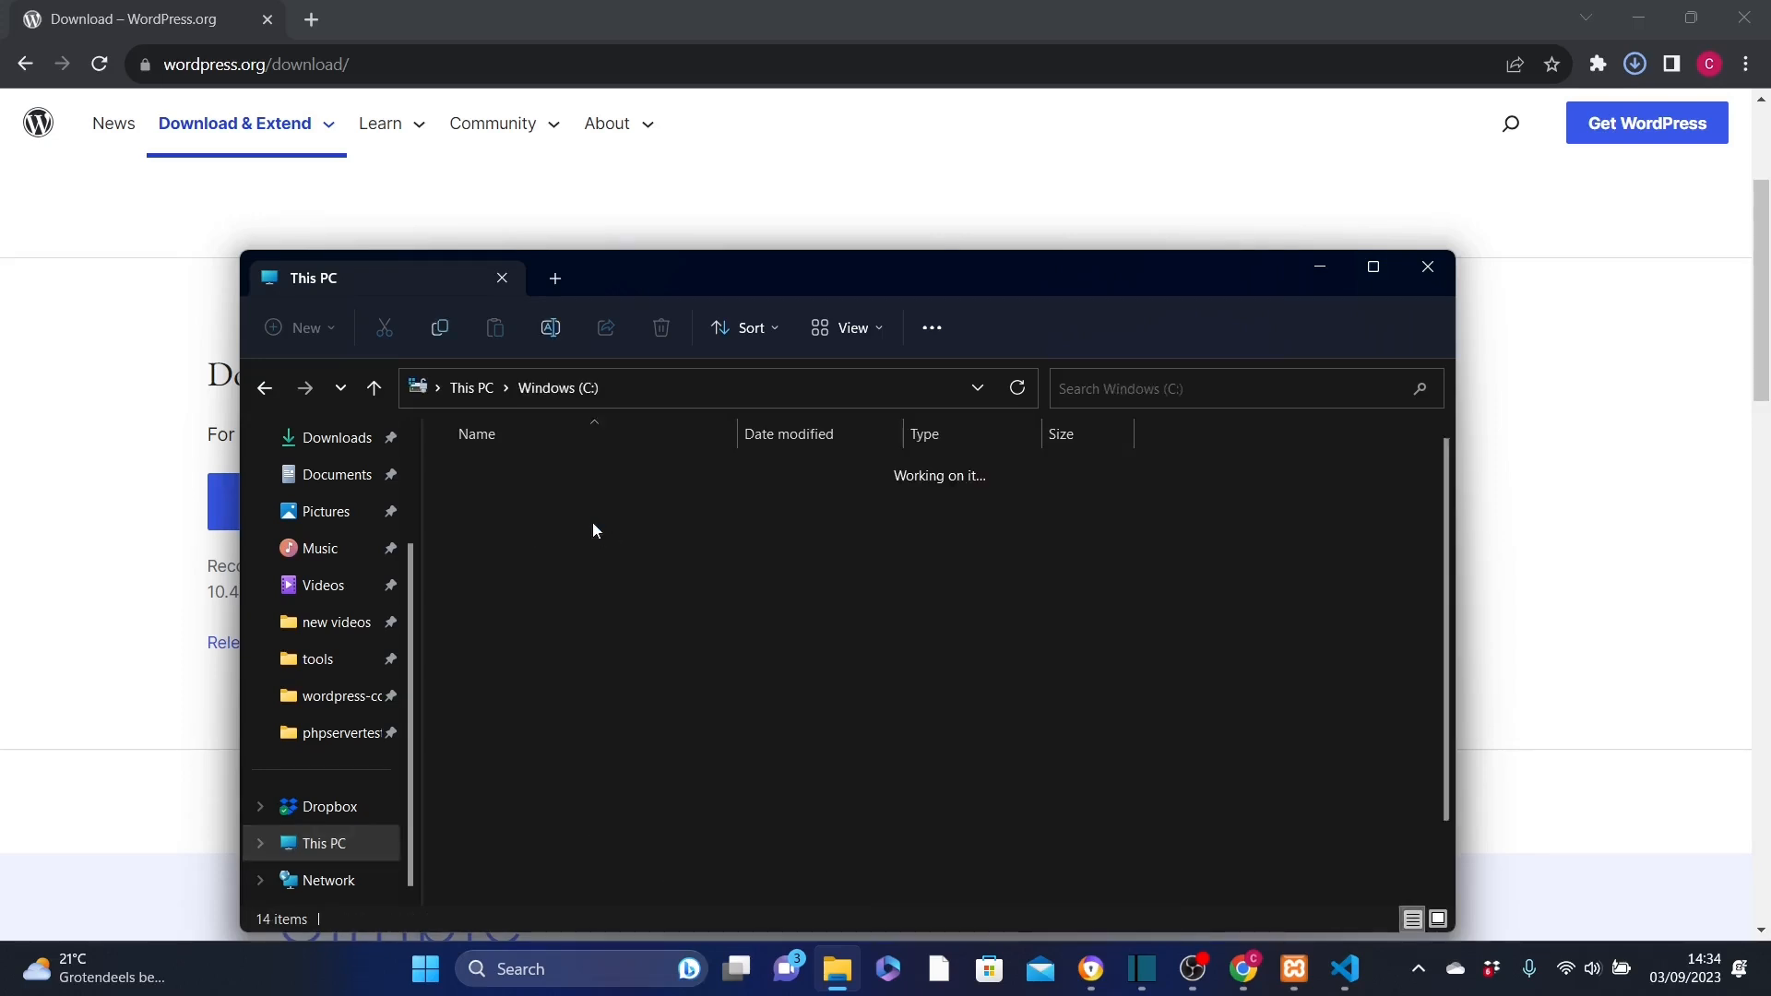
pyautogui.moveTo(1447, 544); pyautogui.dragTo(1447, 618)
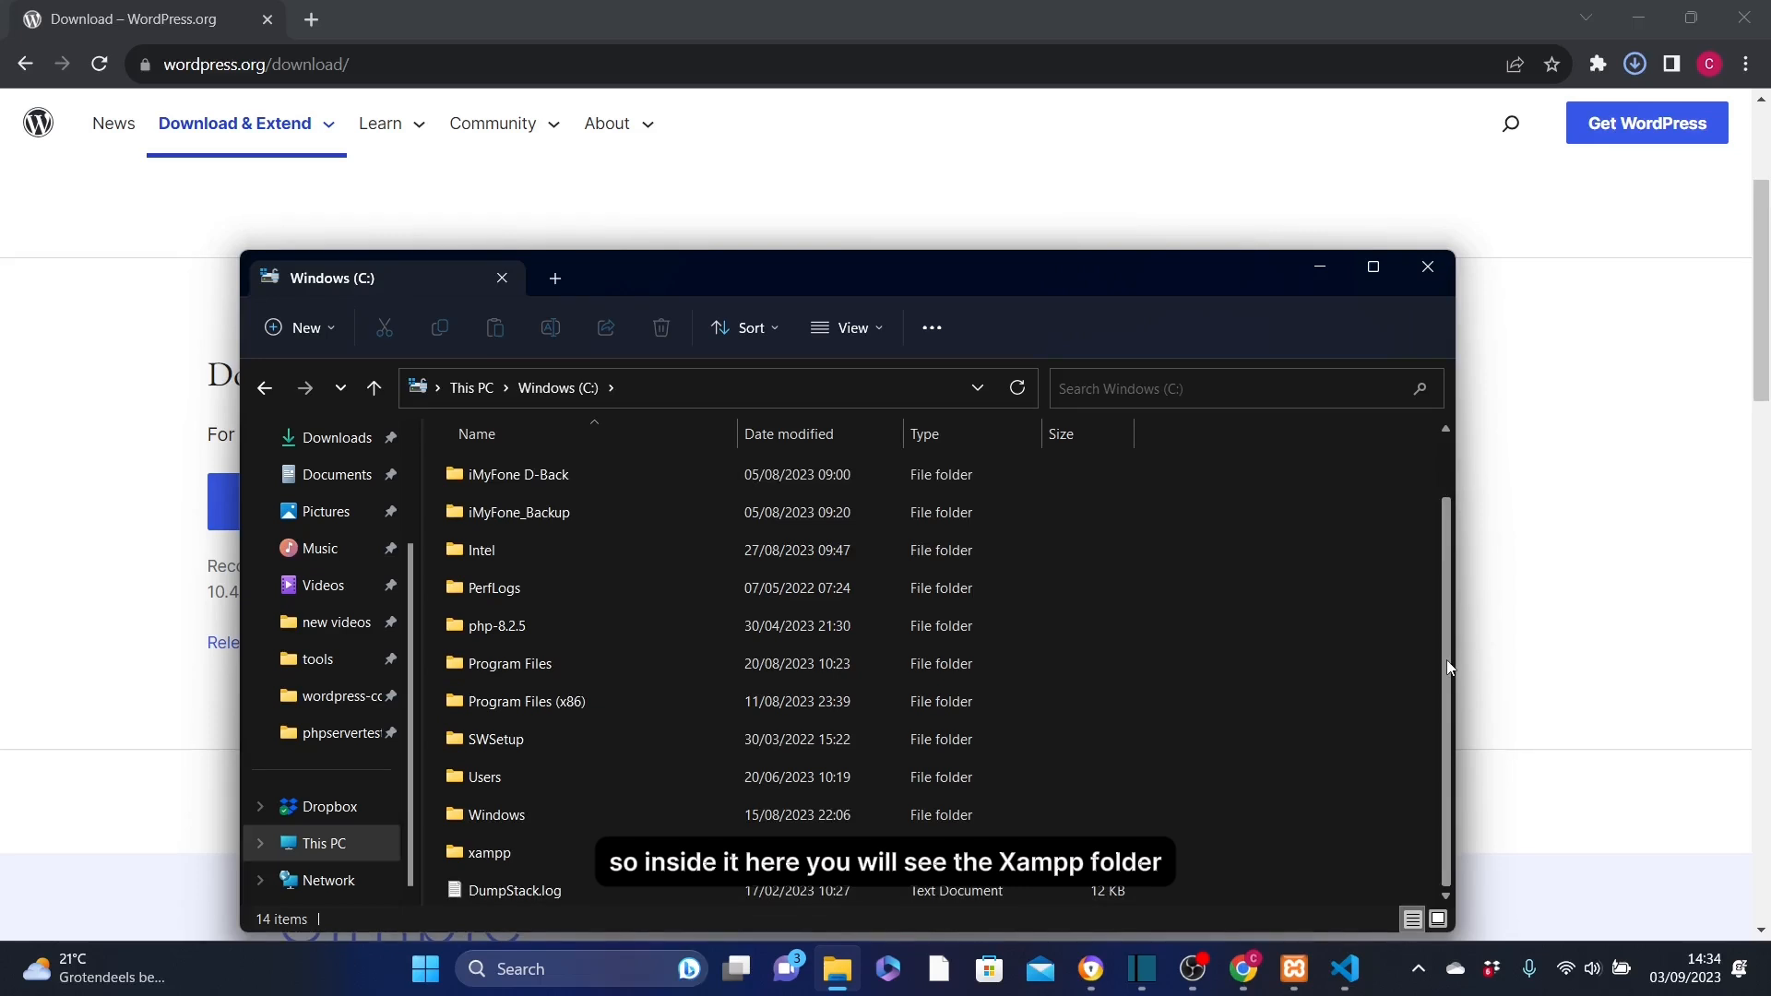
pyautogui.doubleClick(522, 851)
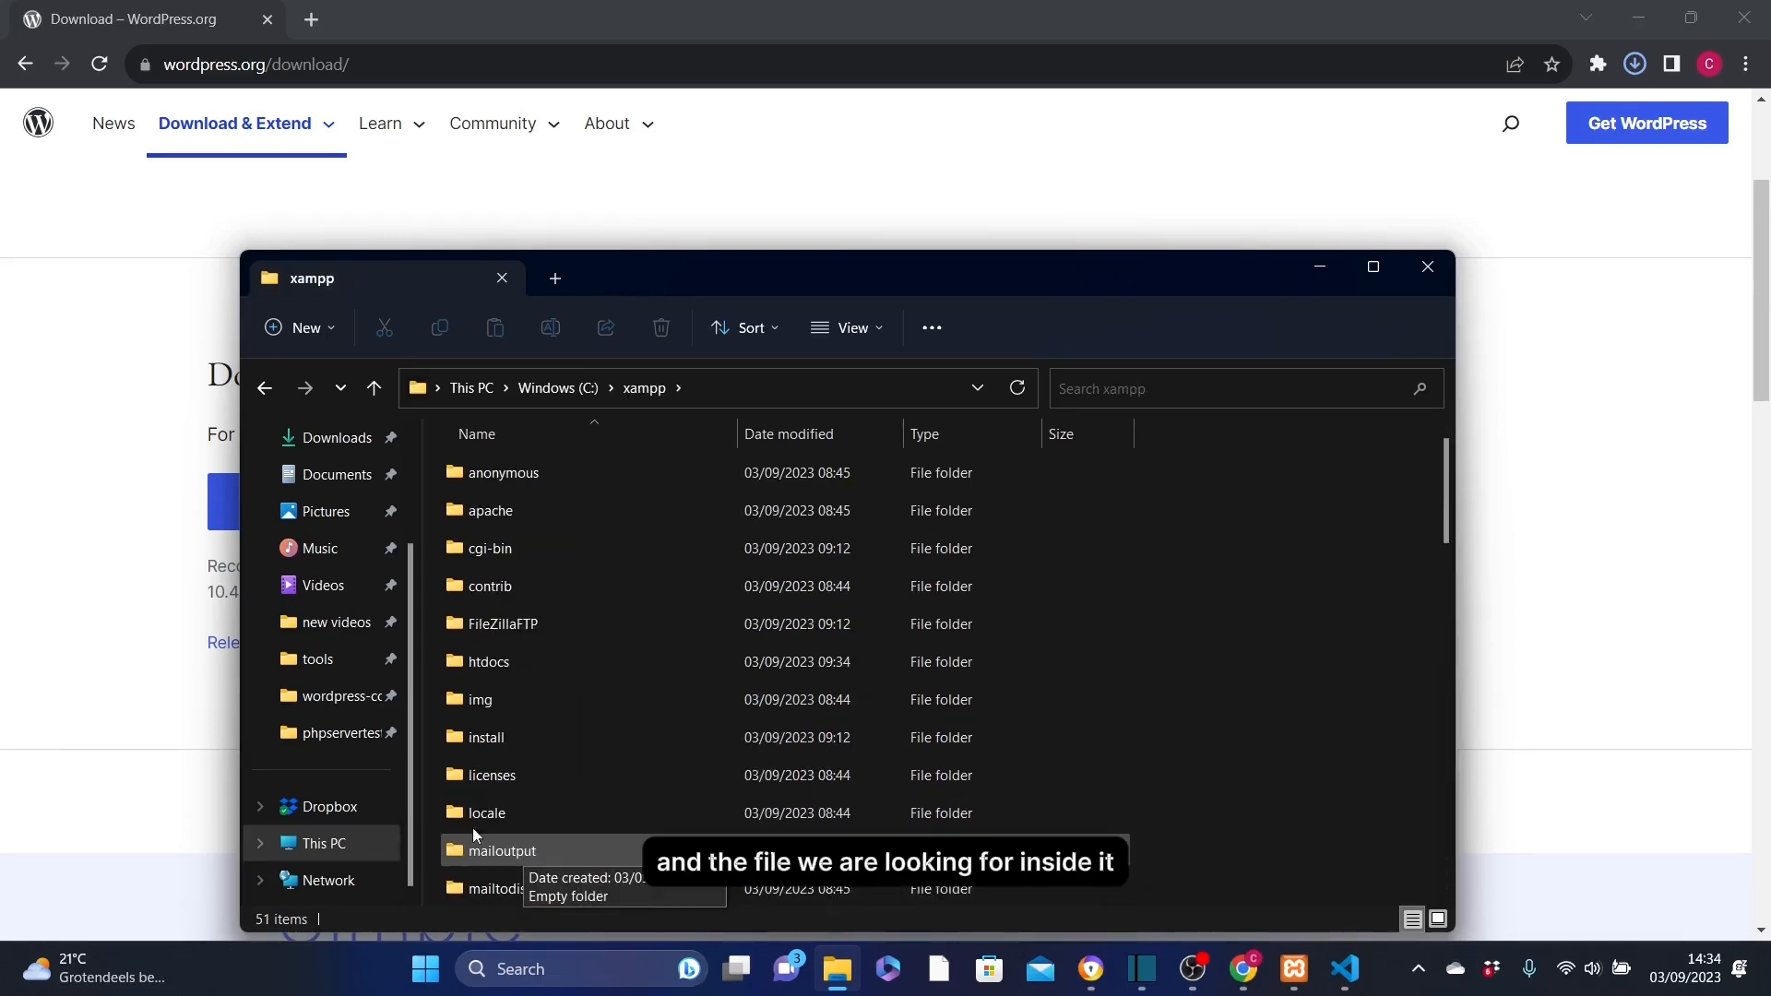
# Open the htdocs folder and delete all the files and folders in it
pyautogui.doubleClick(533, 662)
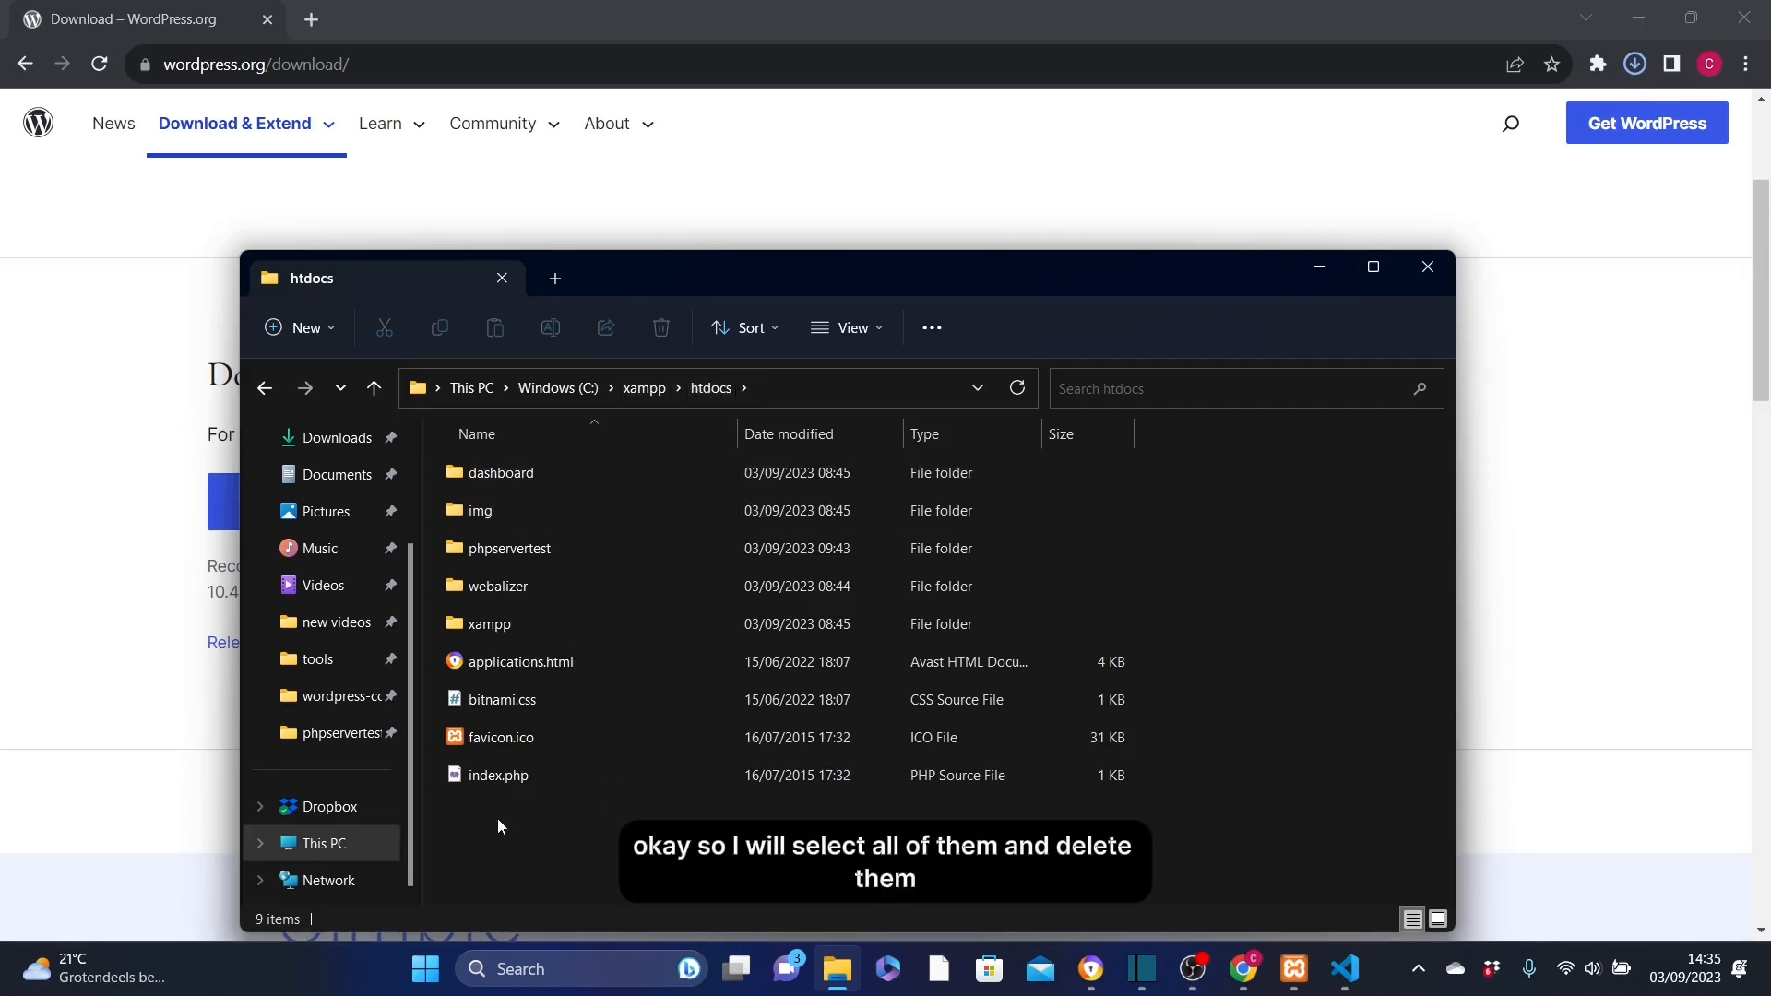
pyautogui.moveTo(497, 817); pyautogui.dragTo(456, 439)
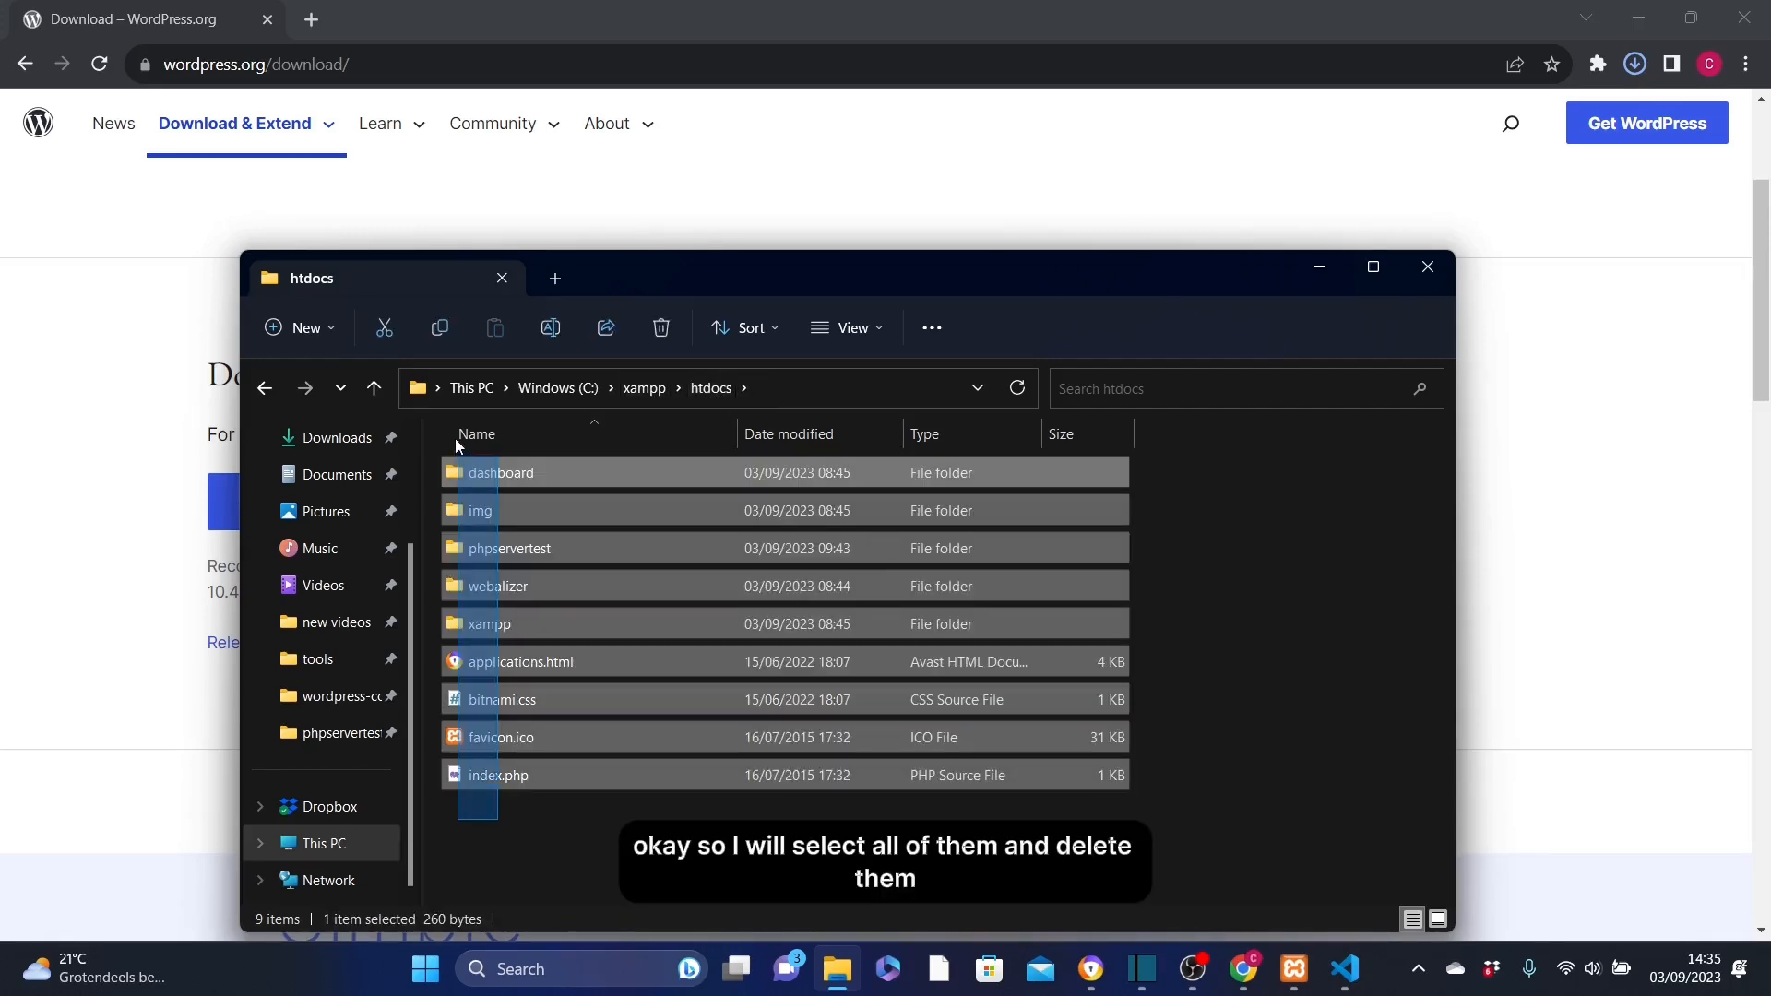
pyautogui.click(661, 330)
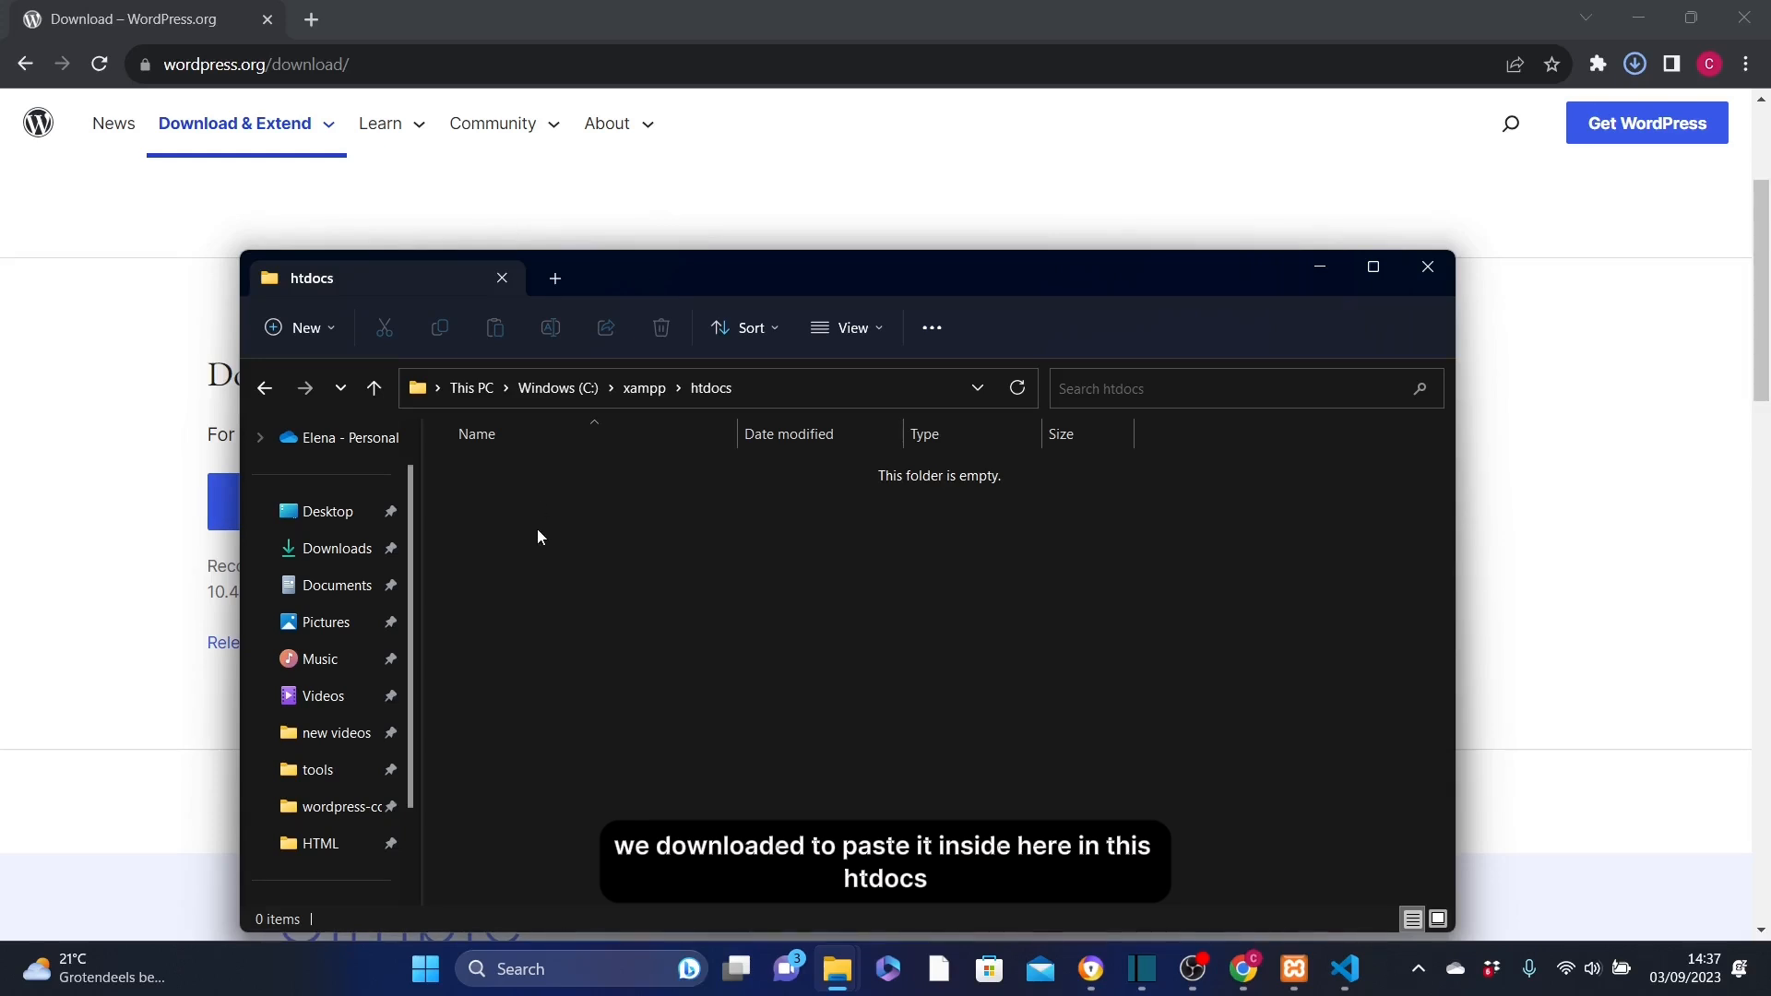
# Move wordpress-6.3.1 (1).zip from the Downloads folder into the empty htdocs folder
pyautogui.moveTo(666, 285); pyautogui.dragTo(1009, 201)
pyautogui.moveTo(837, 969)
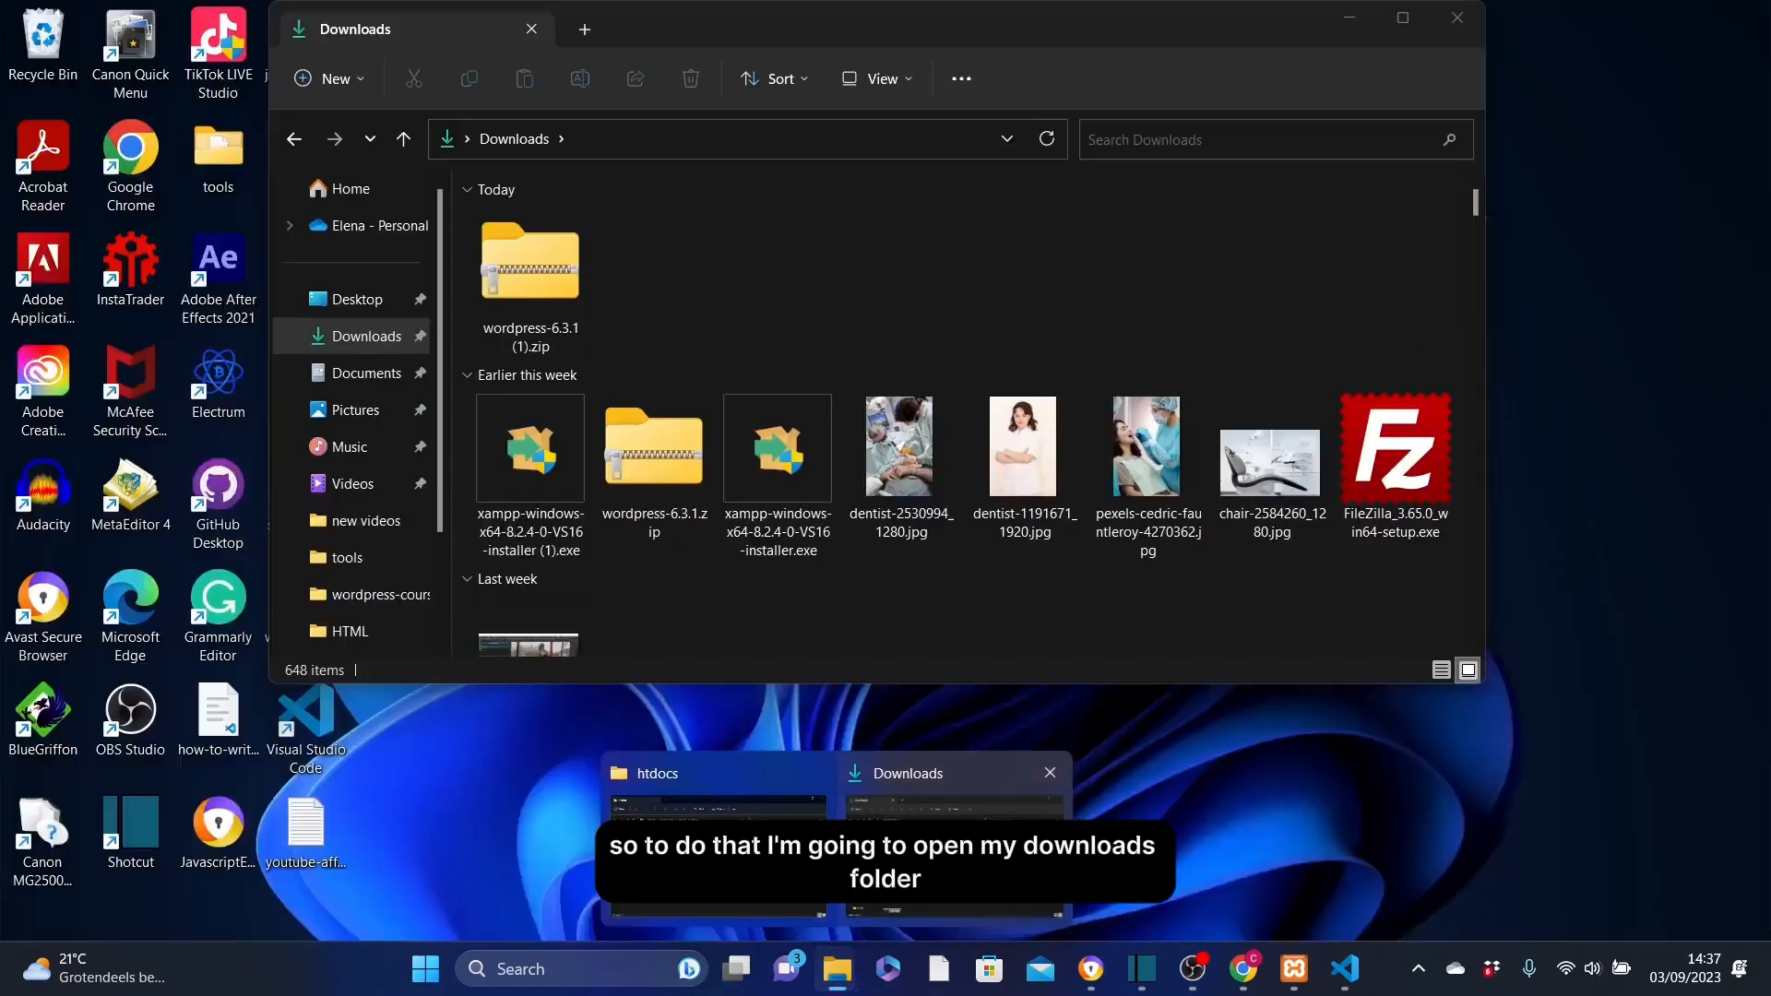
pyautogui.click(955, 849)
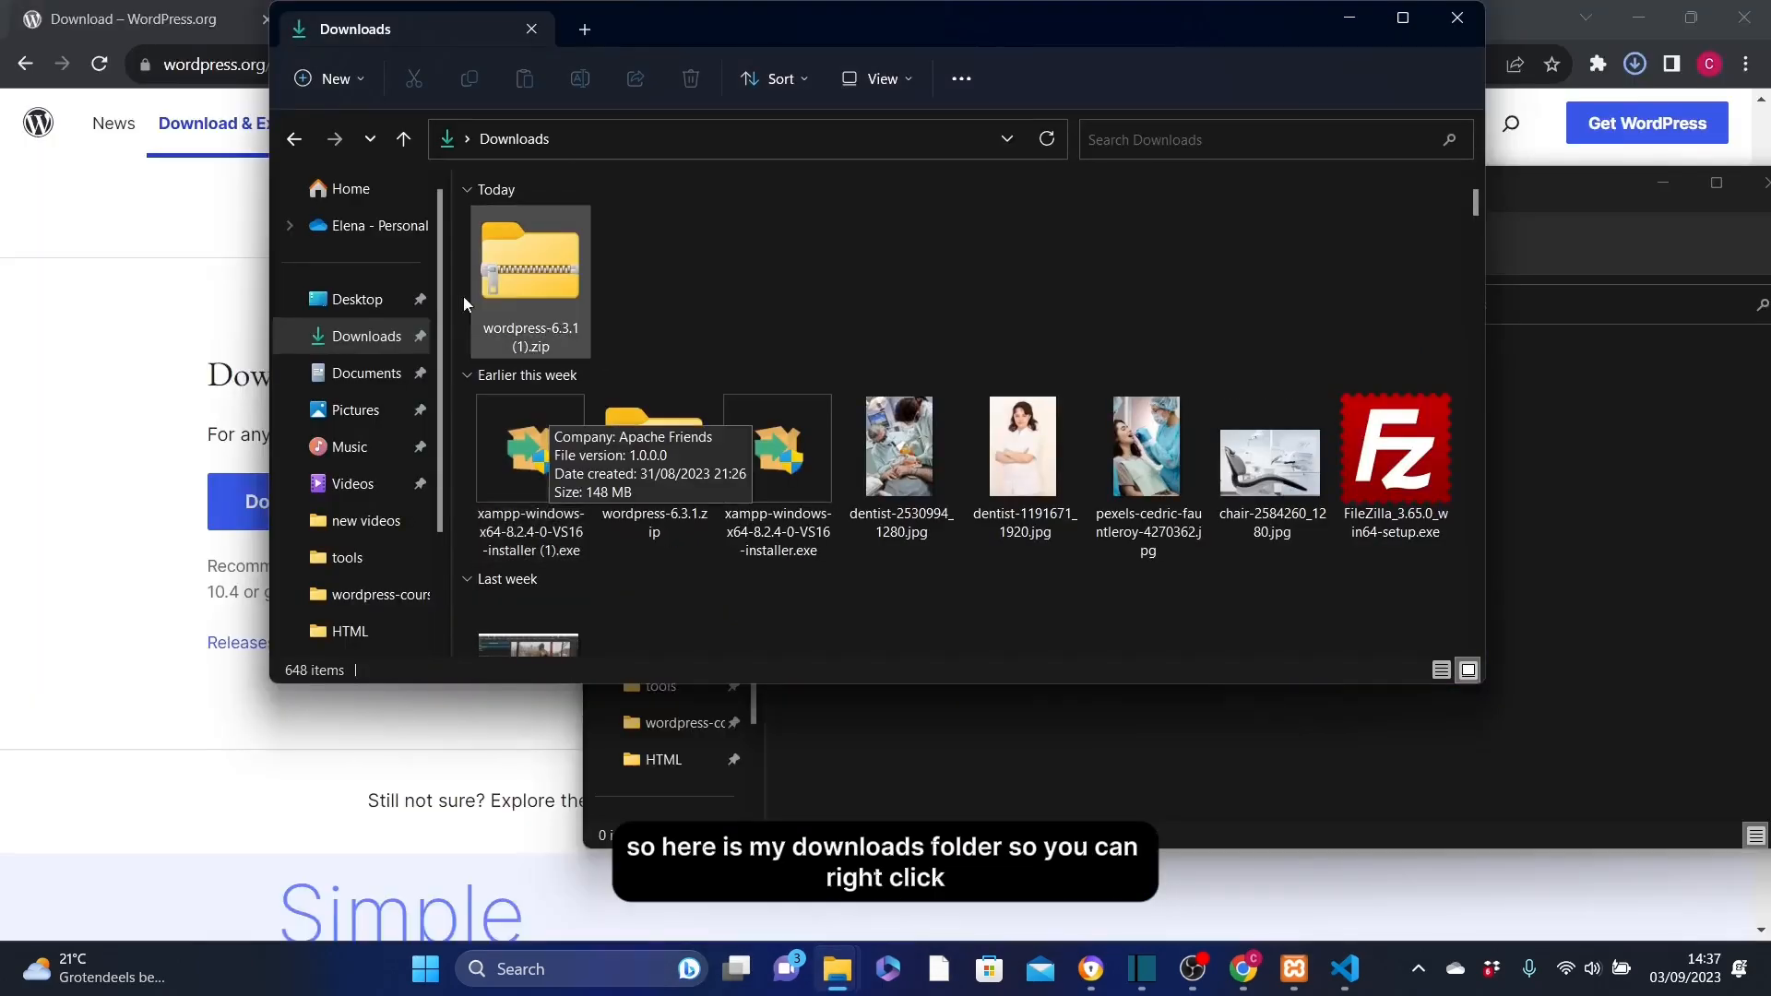
pyautogui.rightClick(524, 285)
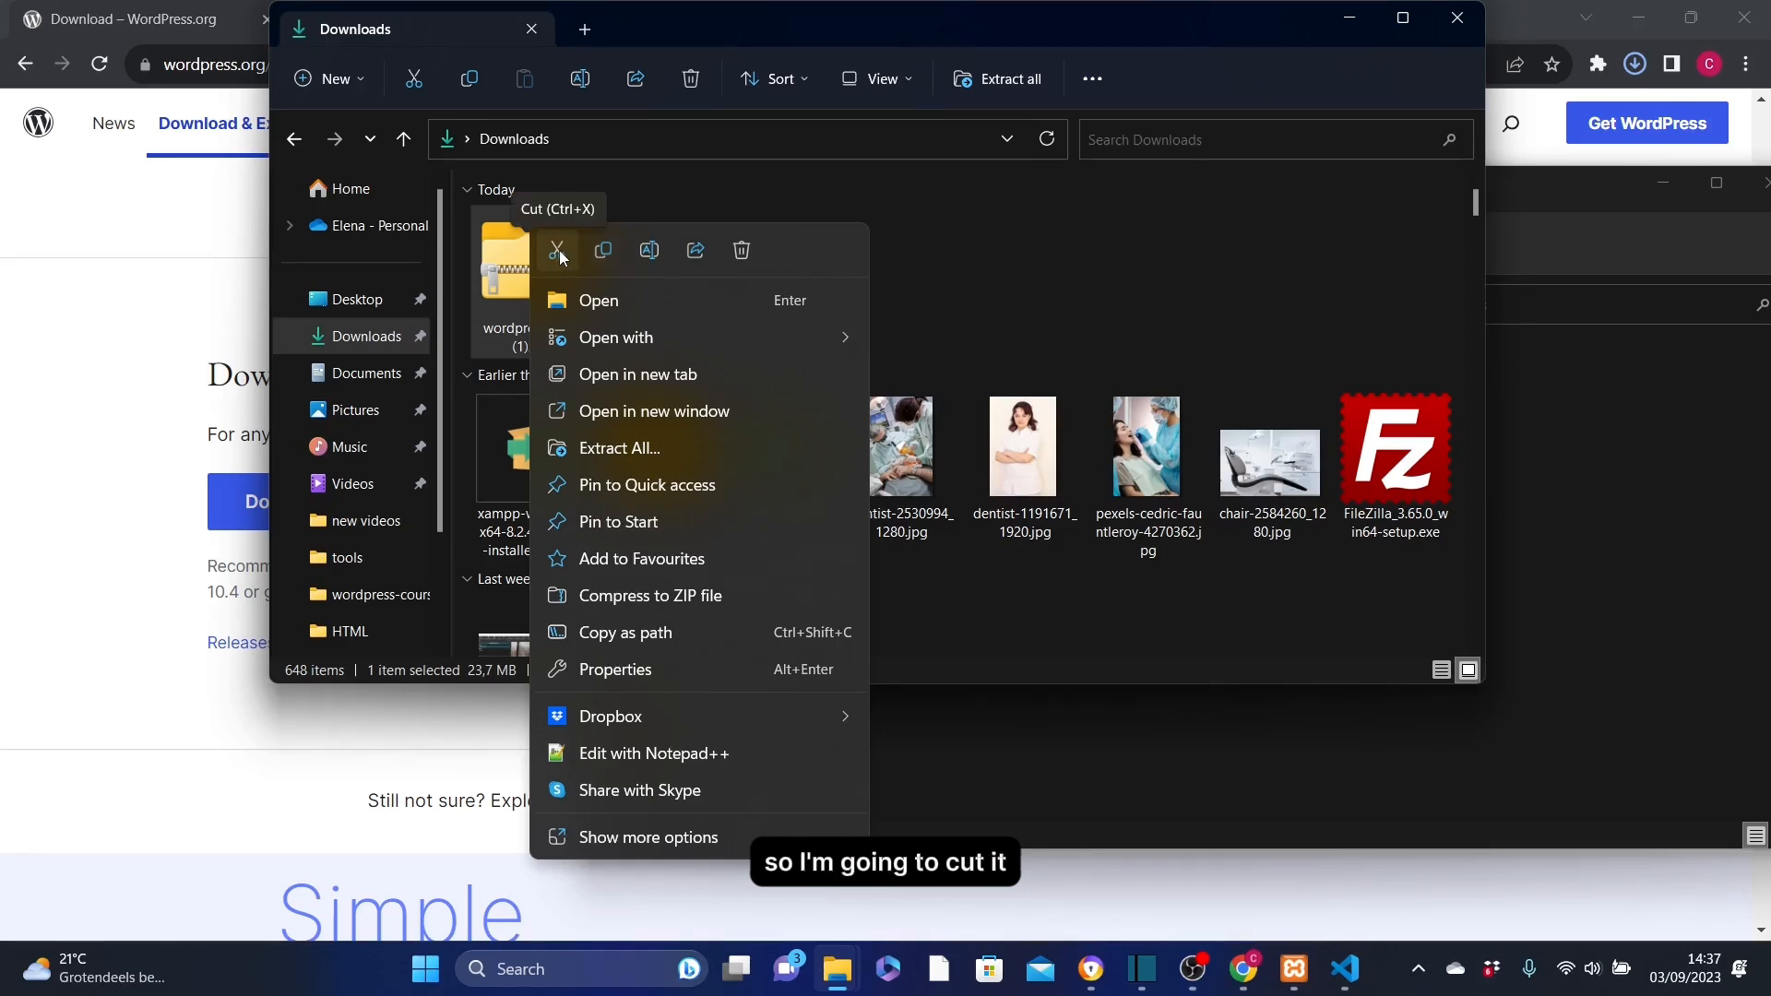
pyautogui.click(558, 252)
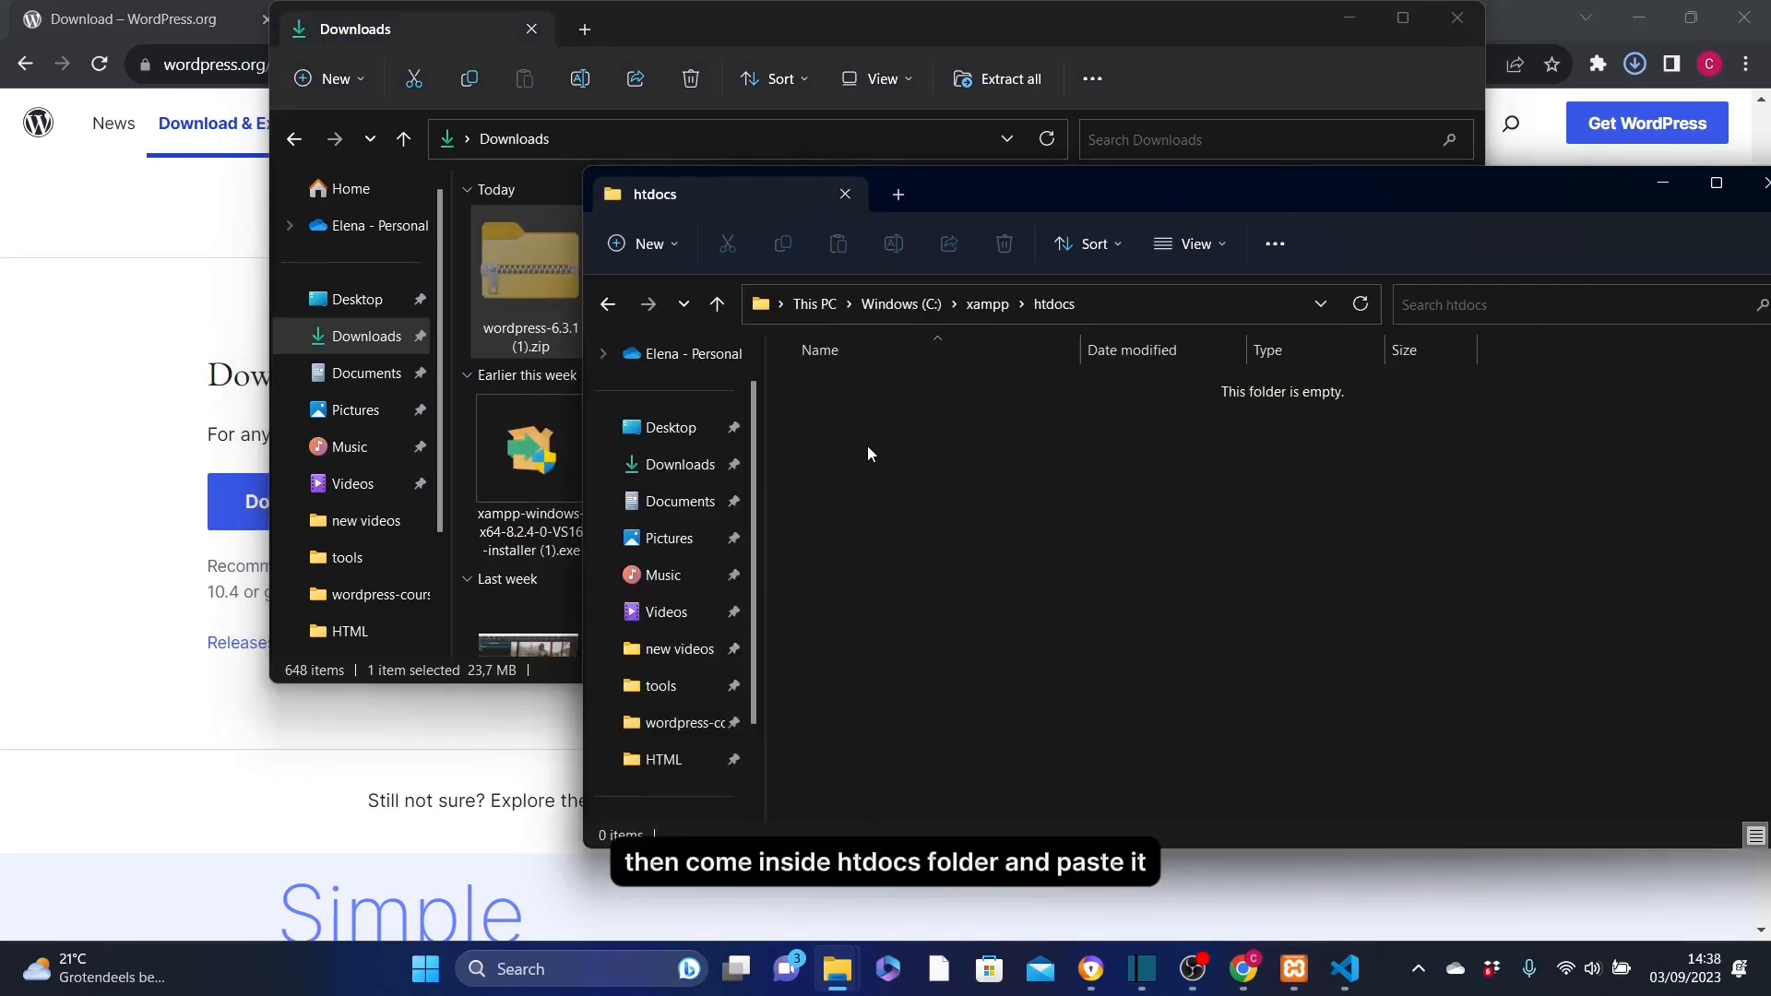
pyautogui.rightClick(862, 408)
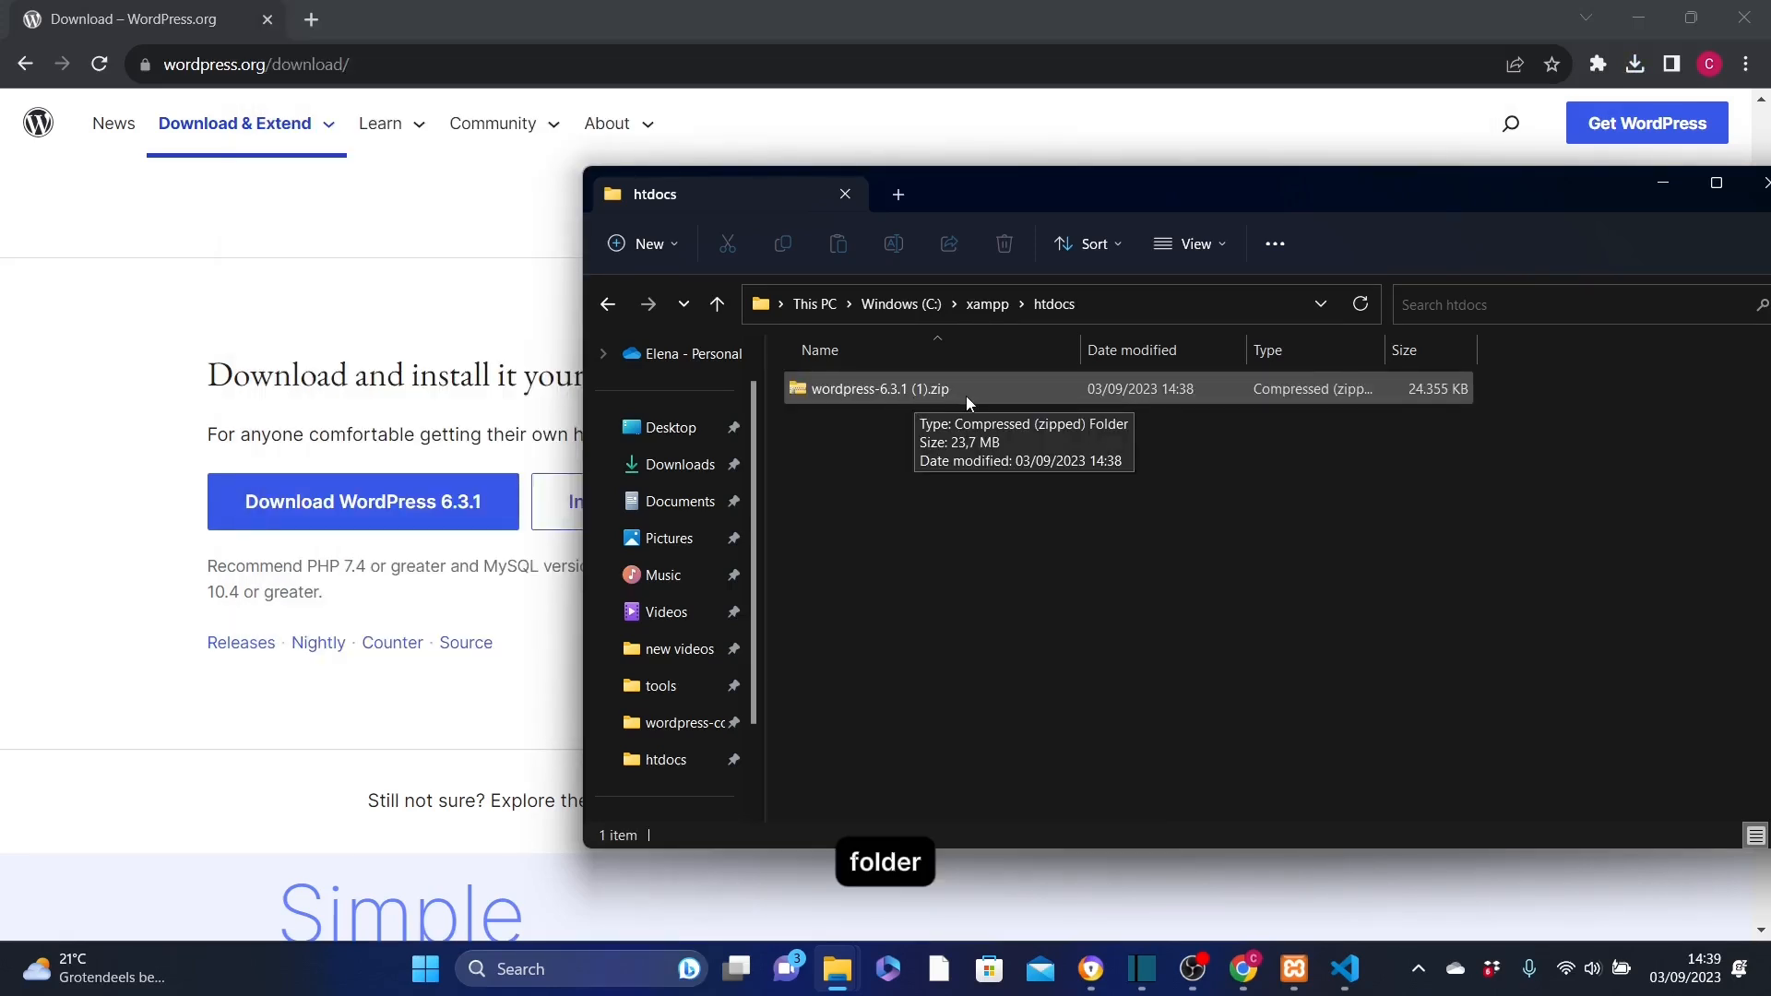
# Extract wordpress-6.3.1 (1).zip to C:\xampp\htdocs\wordpress-6.3.1 (1), and delete the zip archive
pyautogui.click(914, 385)
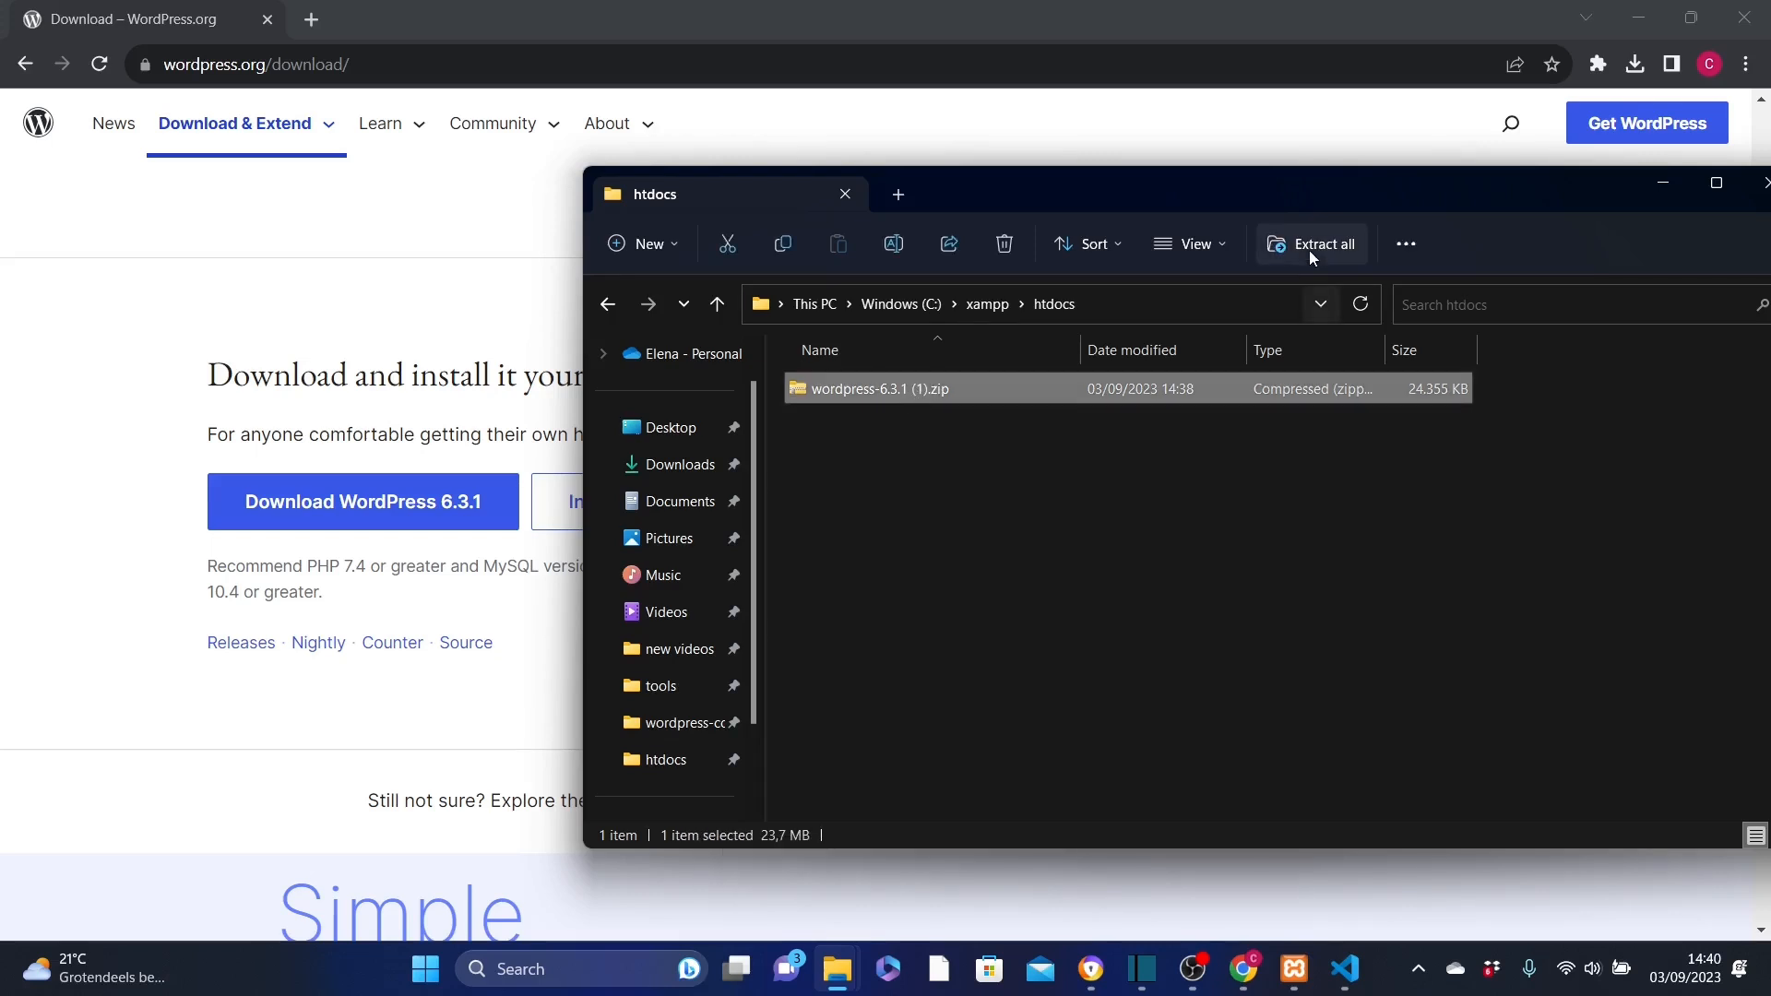
pyautogui.click(1305, 245)
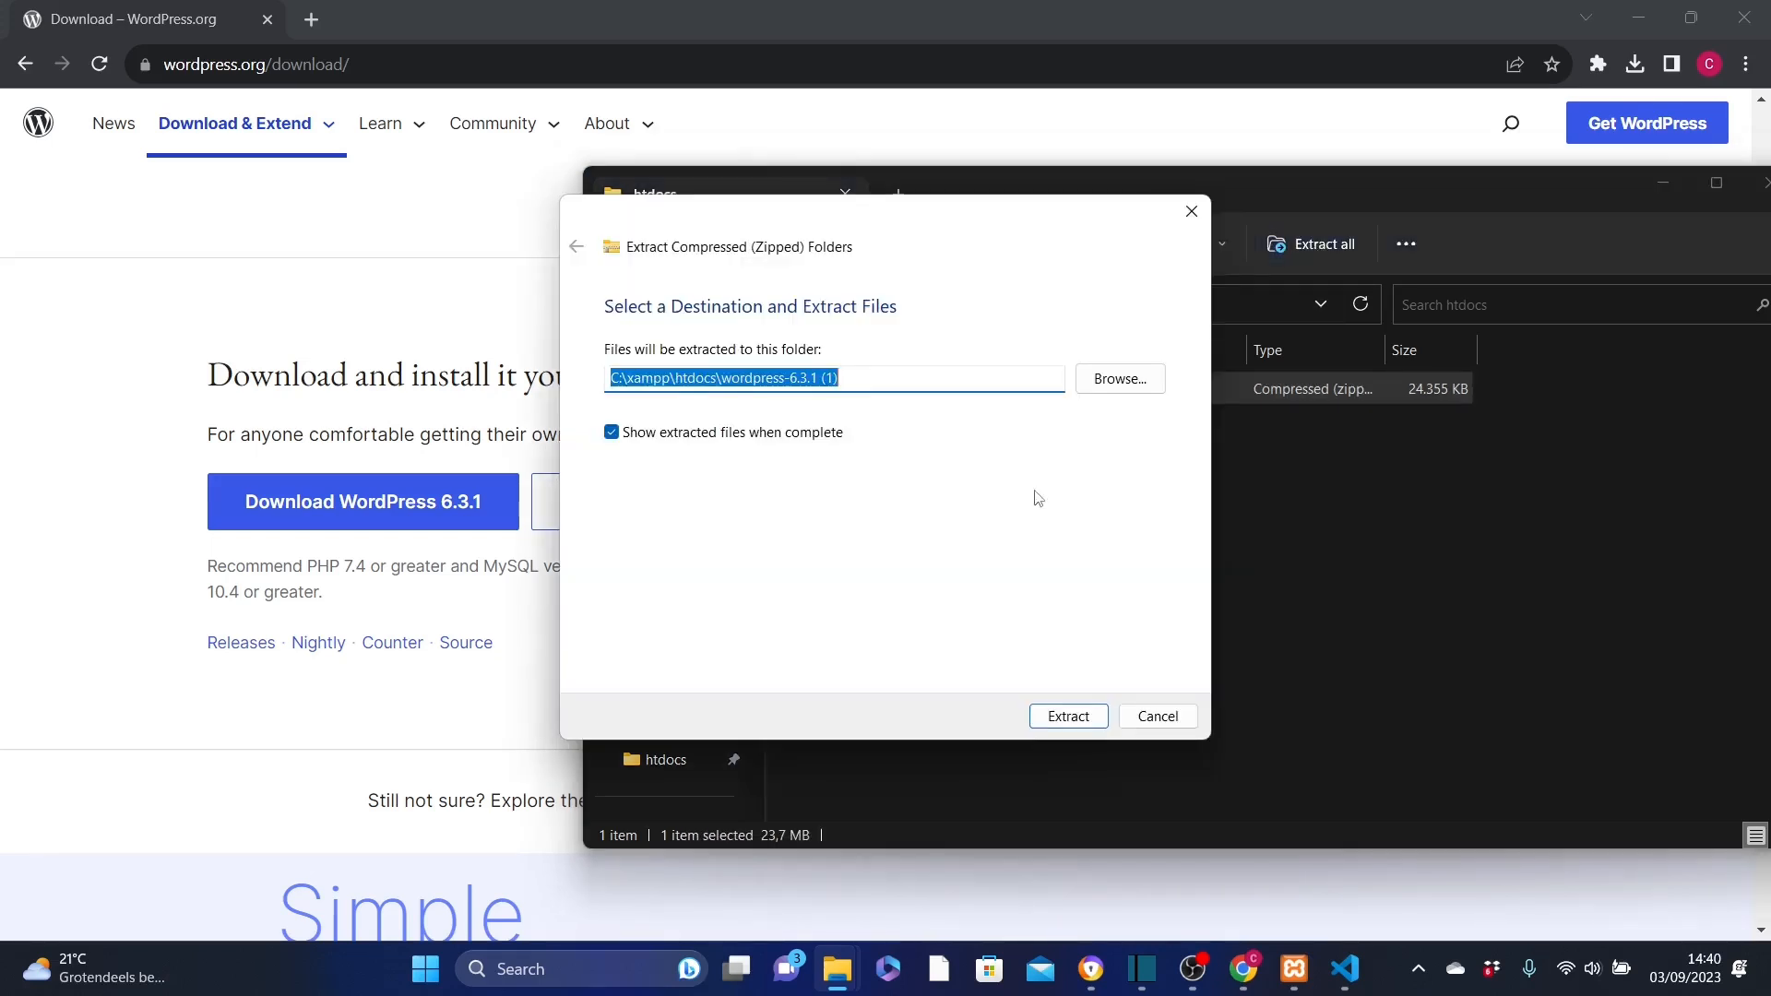
pyautogui.click(1067, 717)
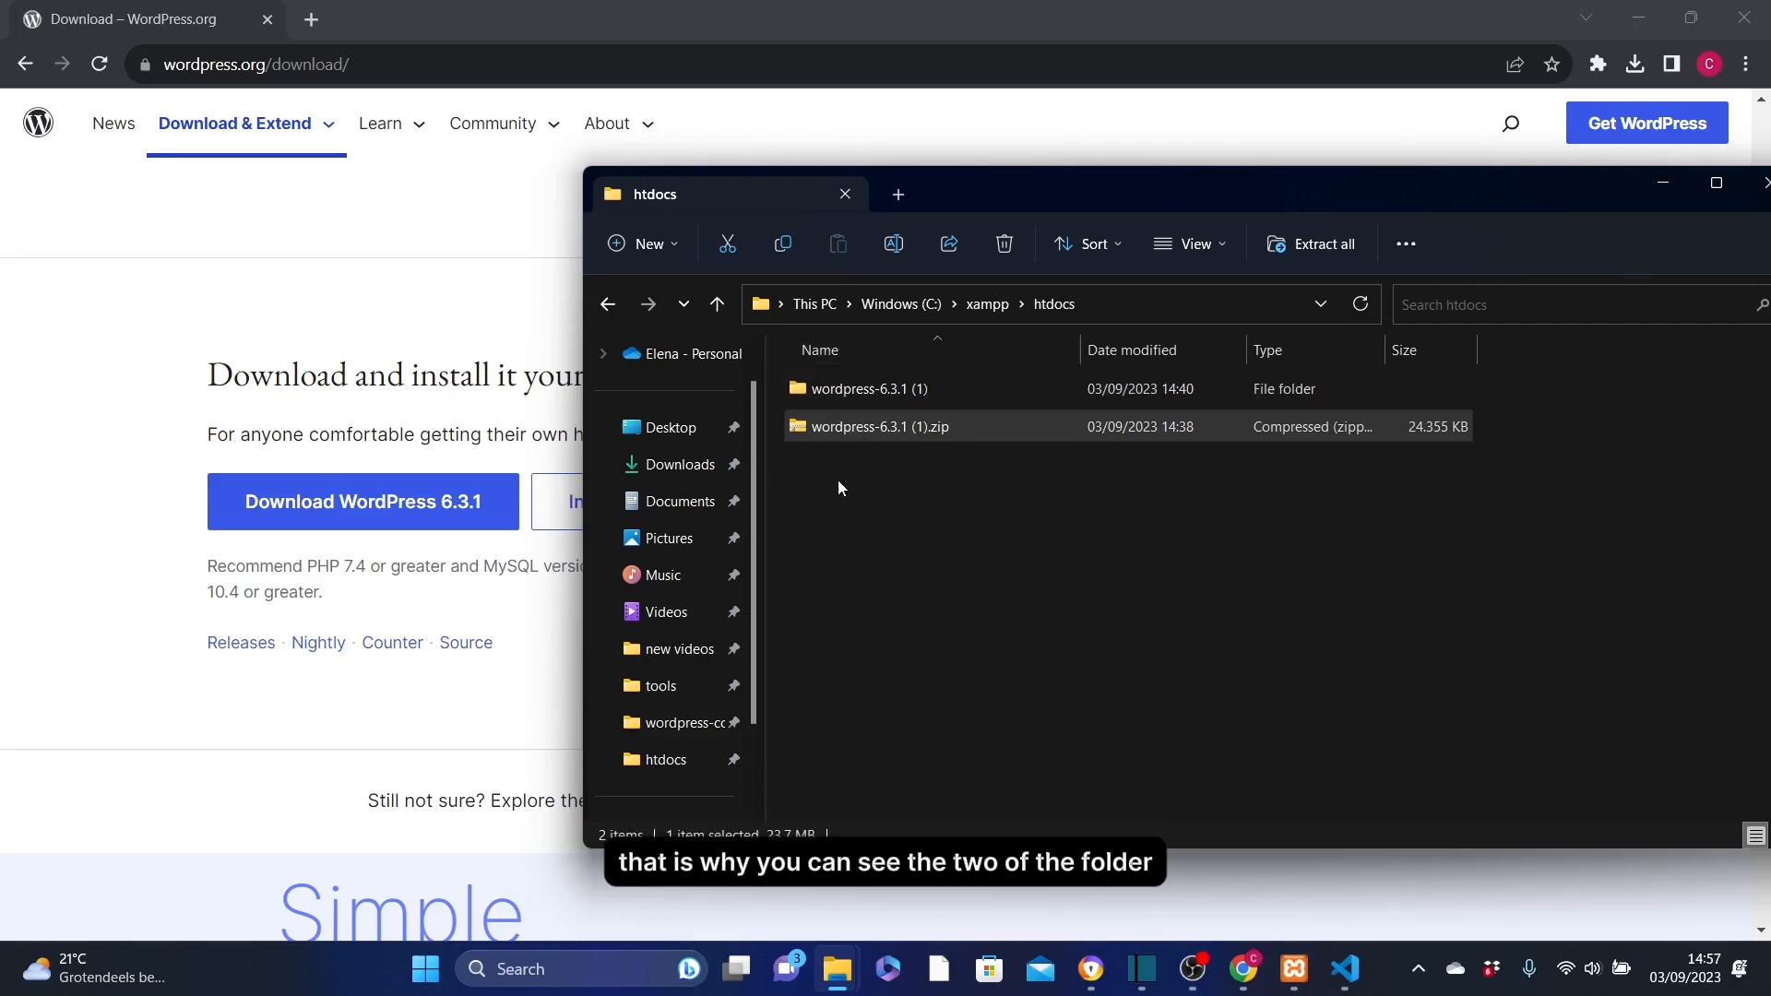
pyautogui.click(857, 430)
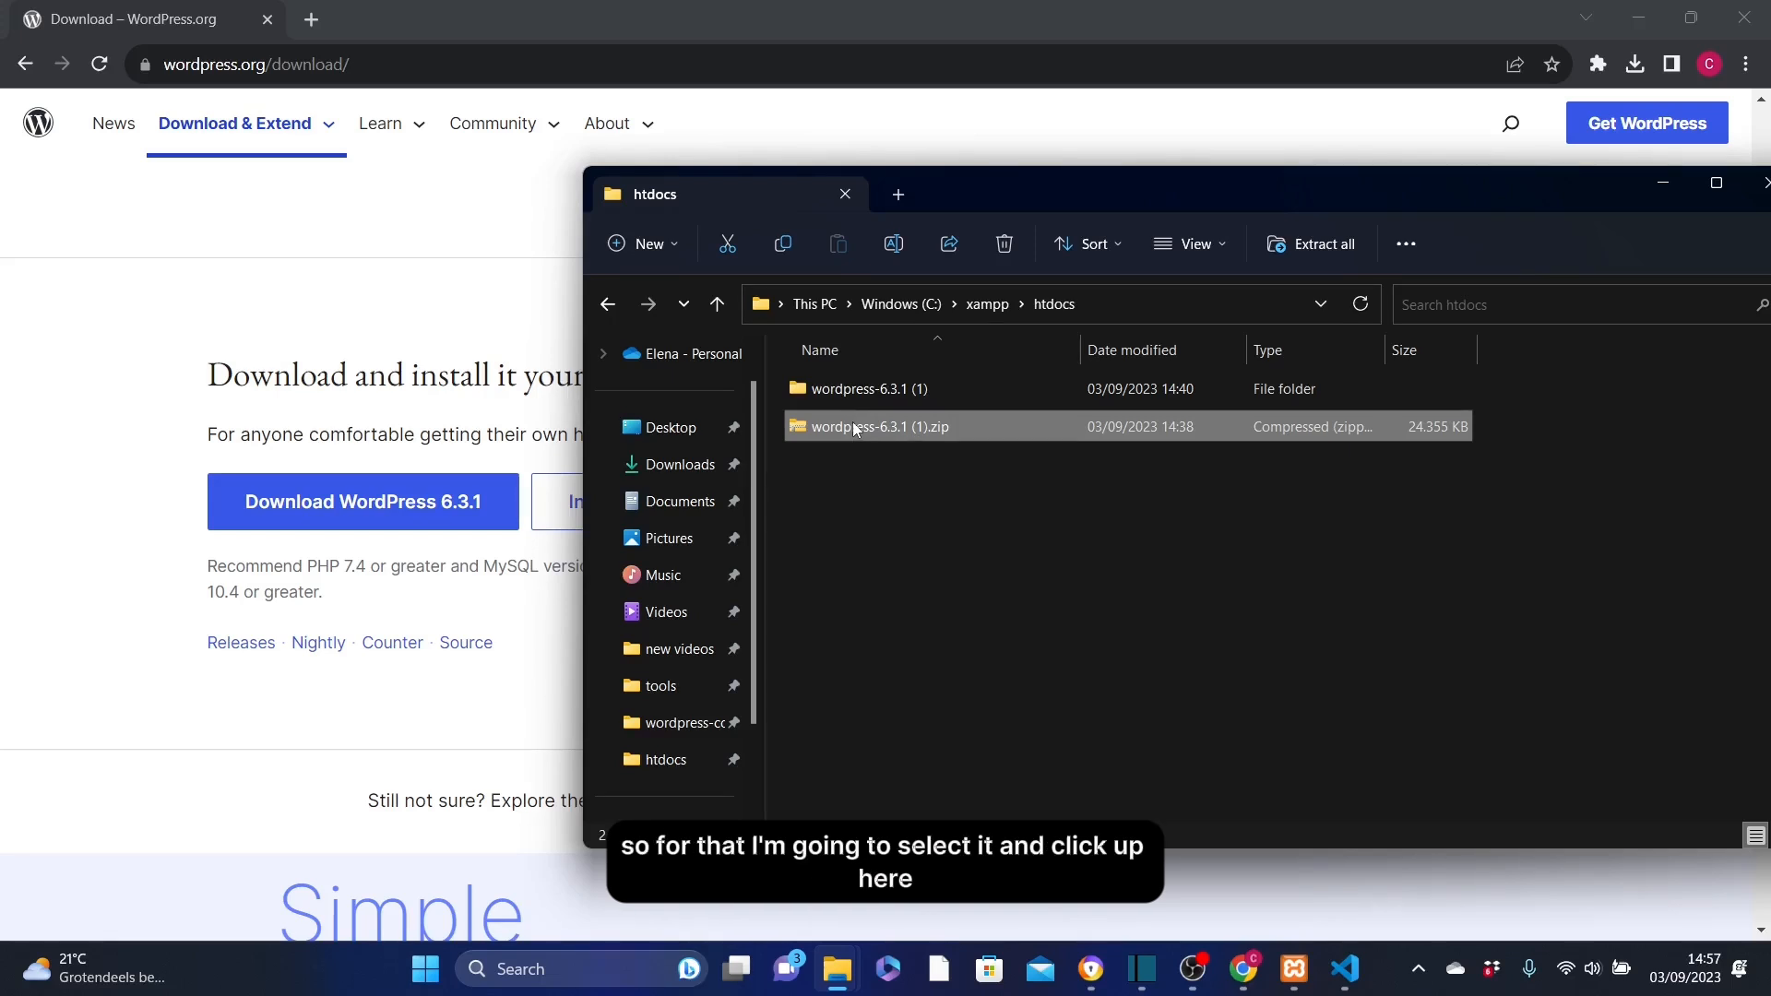
pyautogui.click(1005, 244)
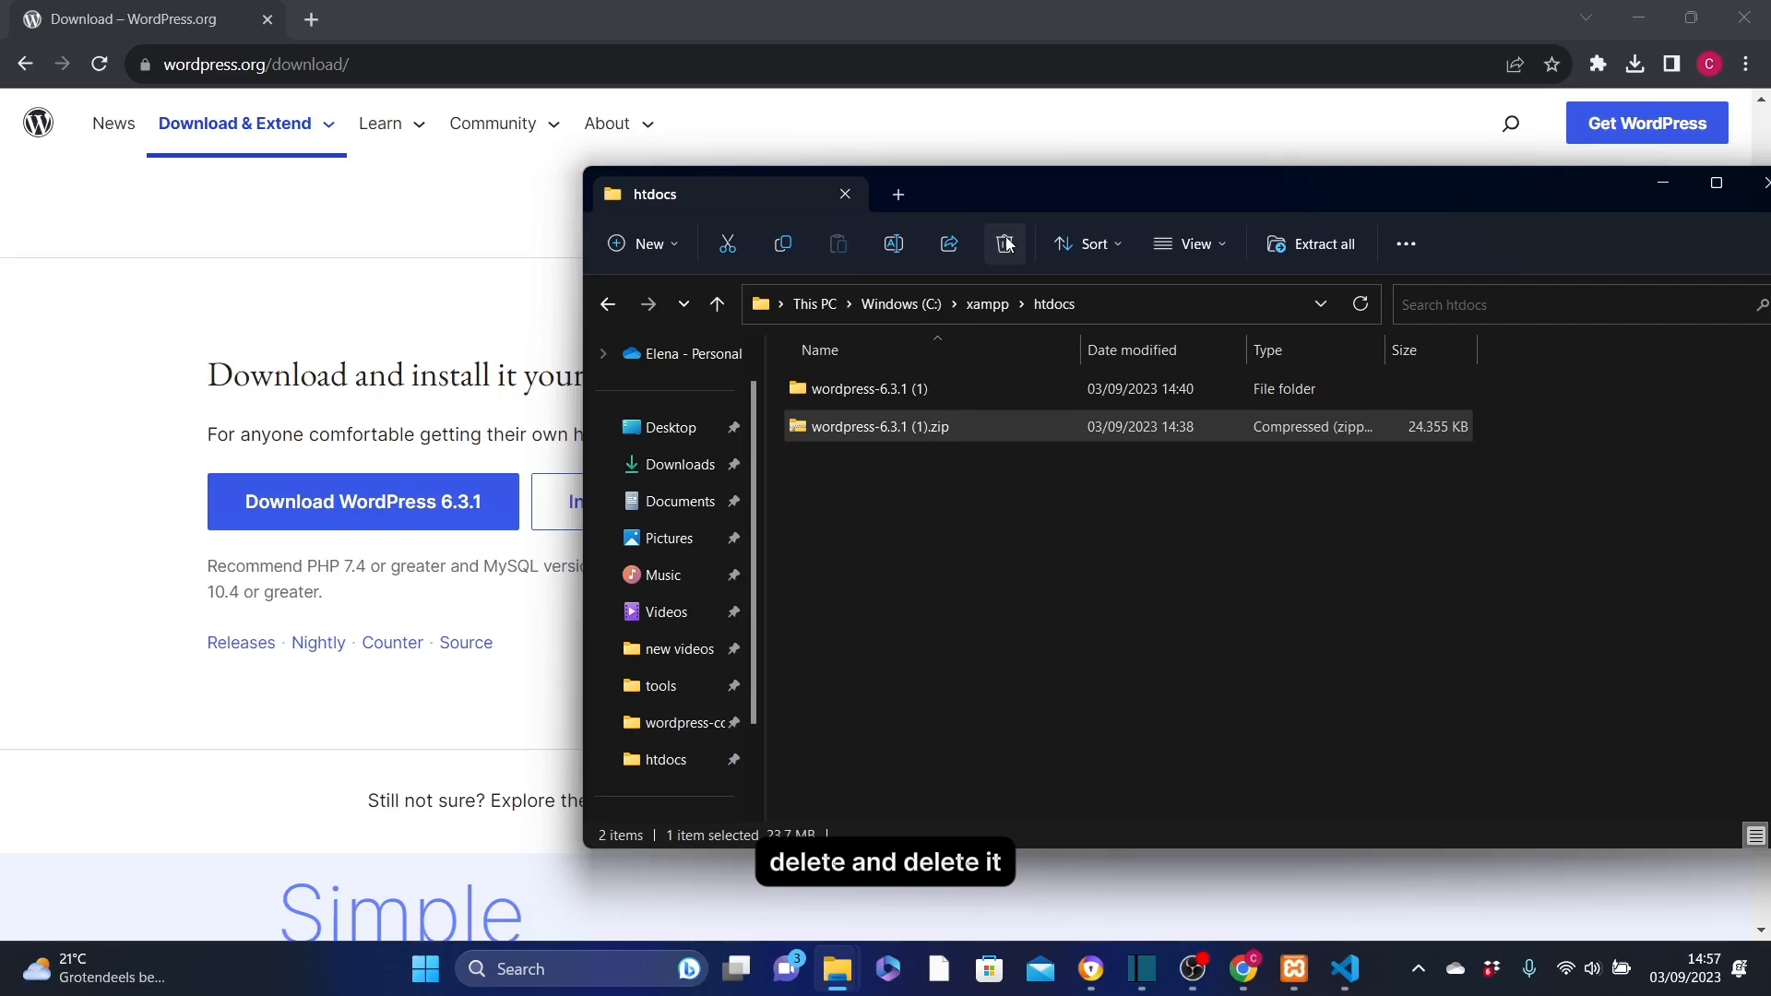
# Copy all files and folders, from wp-admin to xmlrpc.php, in the wordpress folder inside wordpress-6.3.1 (1)
pyautogui.click(860, 396)
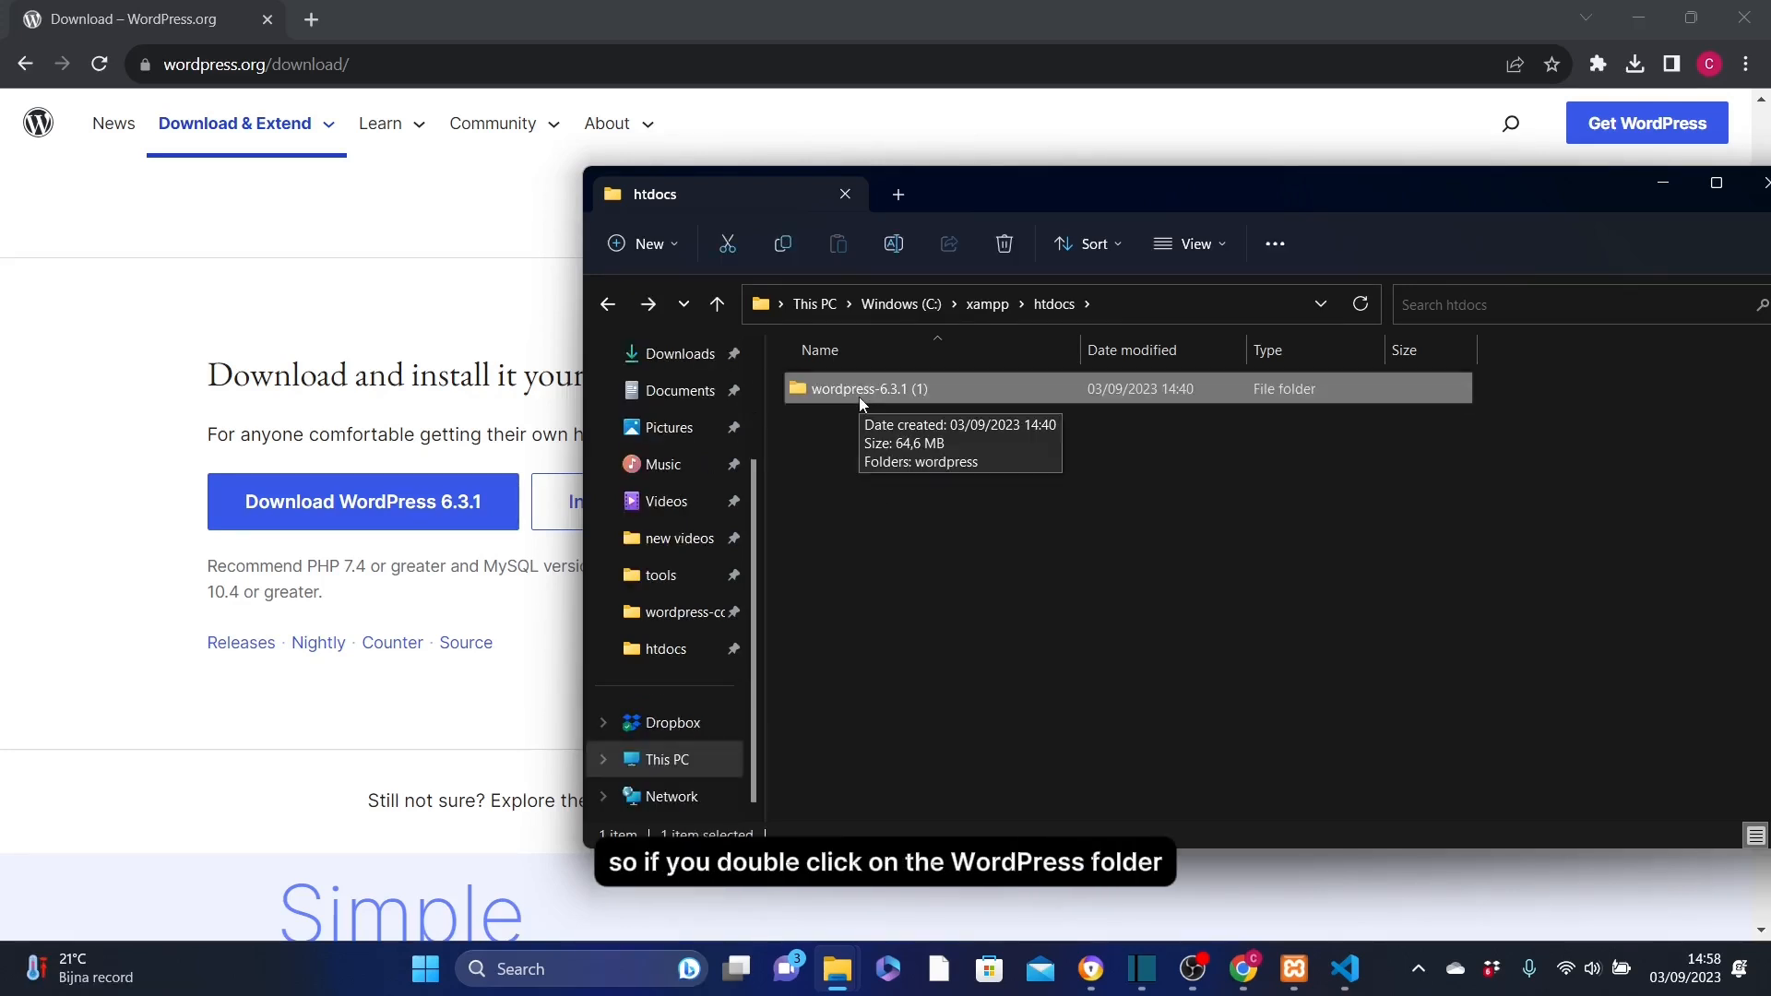
pyautogui.doubleClick(859, 397)
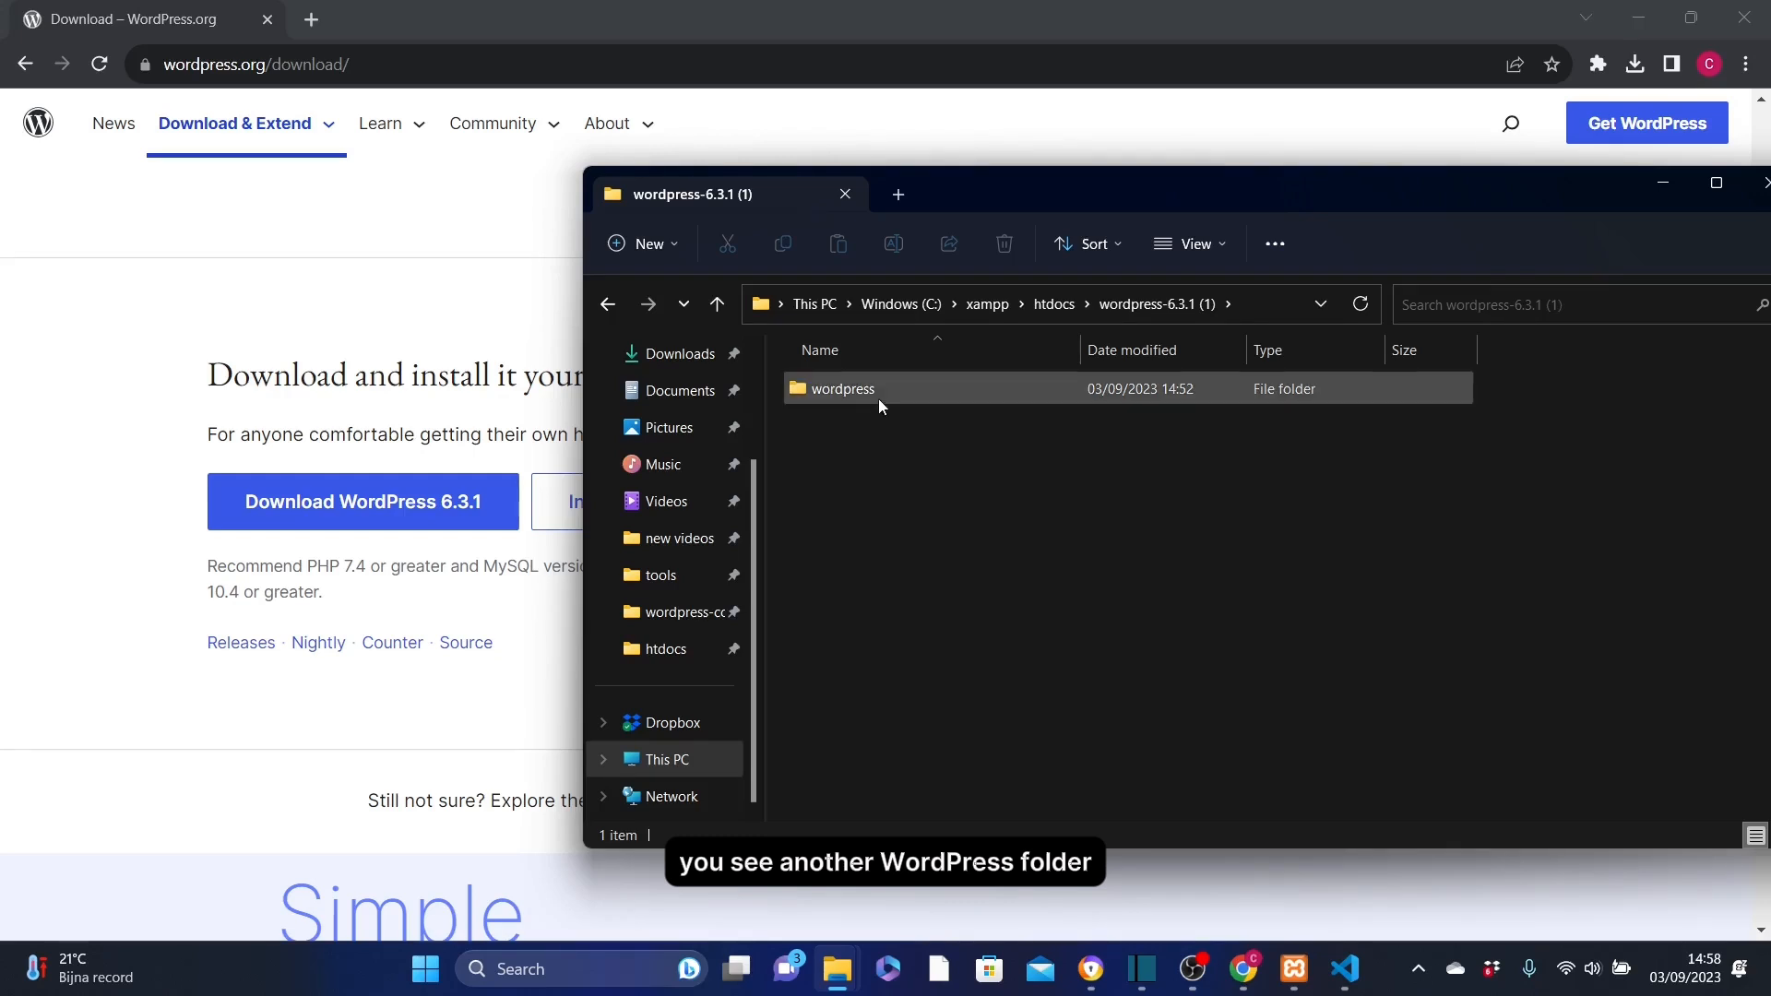
pyautogui.doubleClick(884, 395)
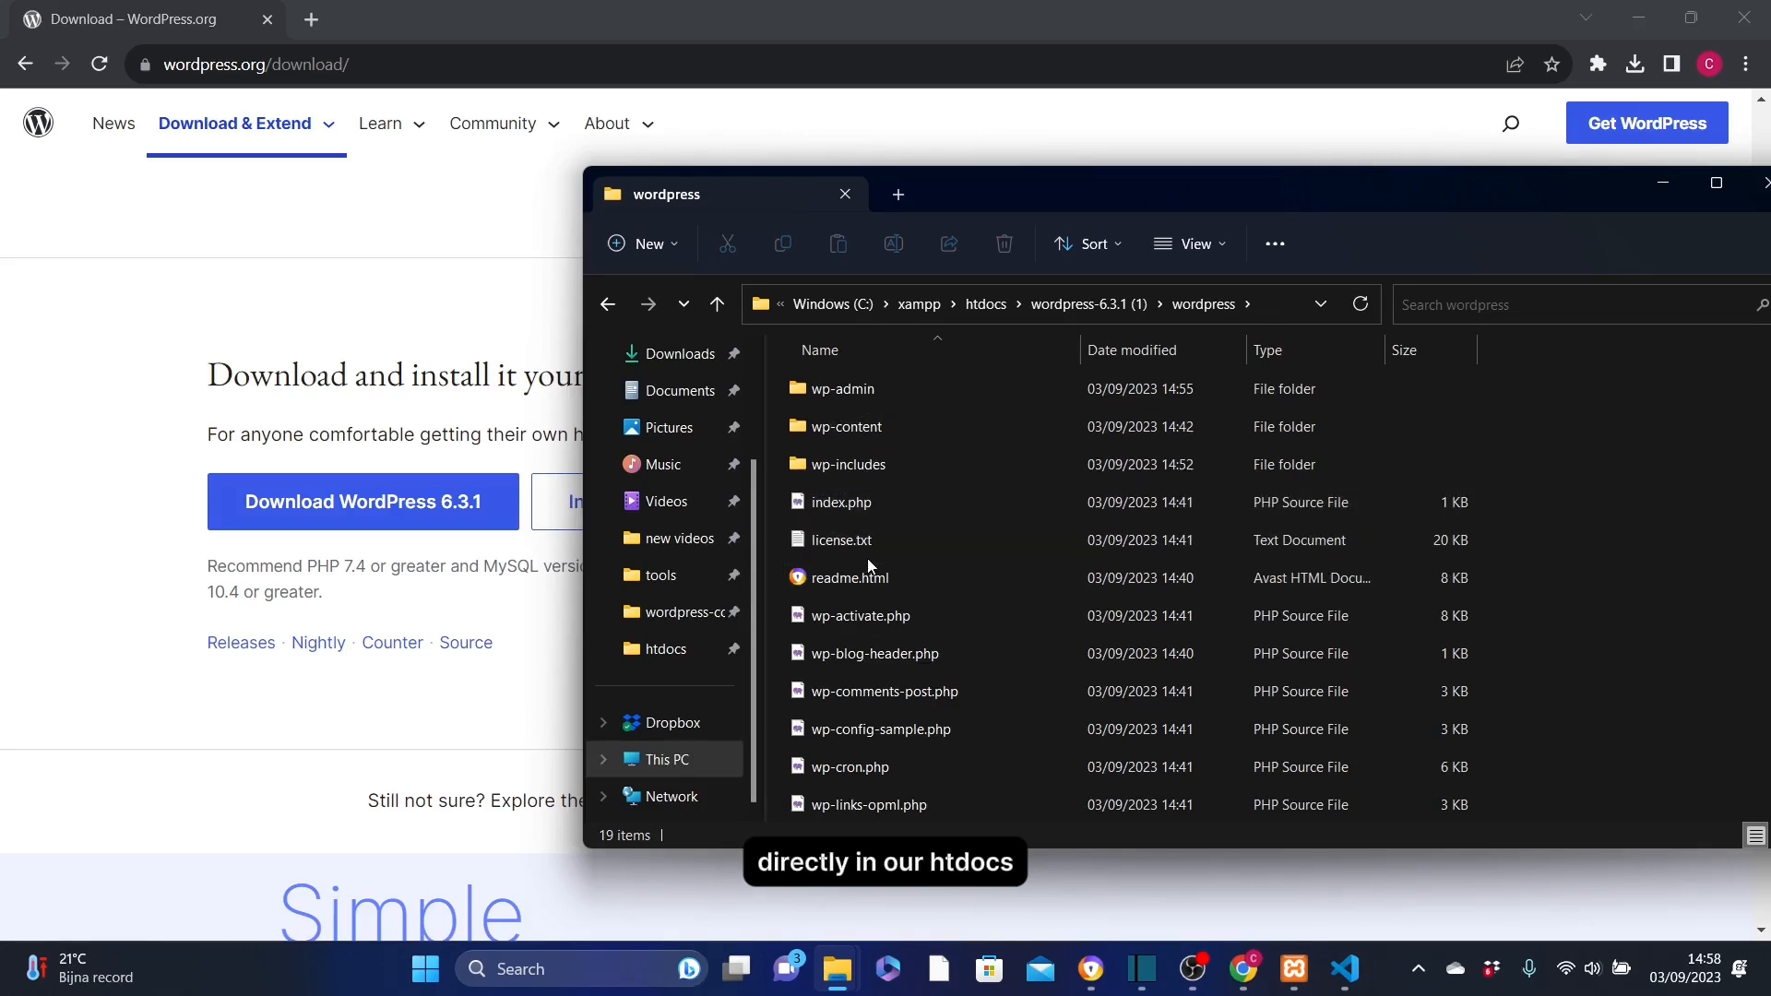
pyautogui.click(839, 389)
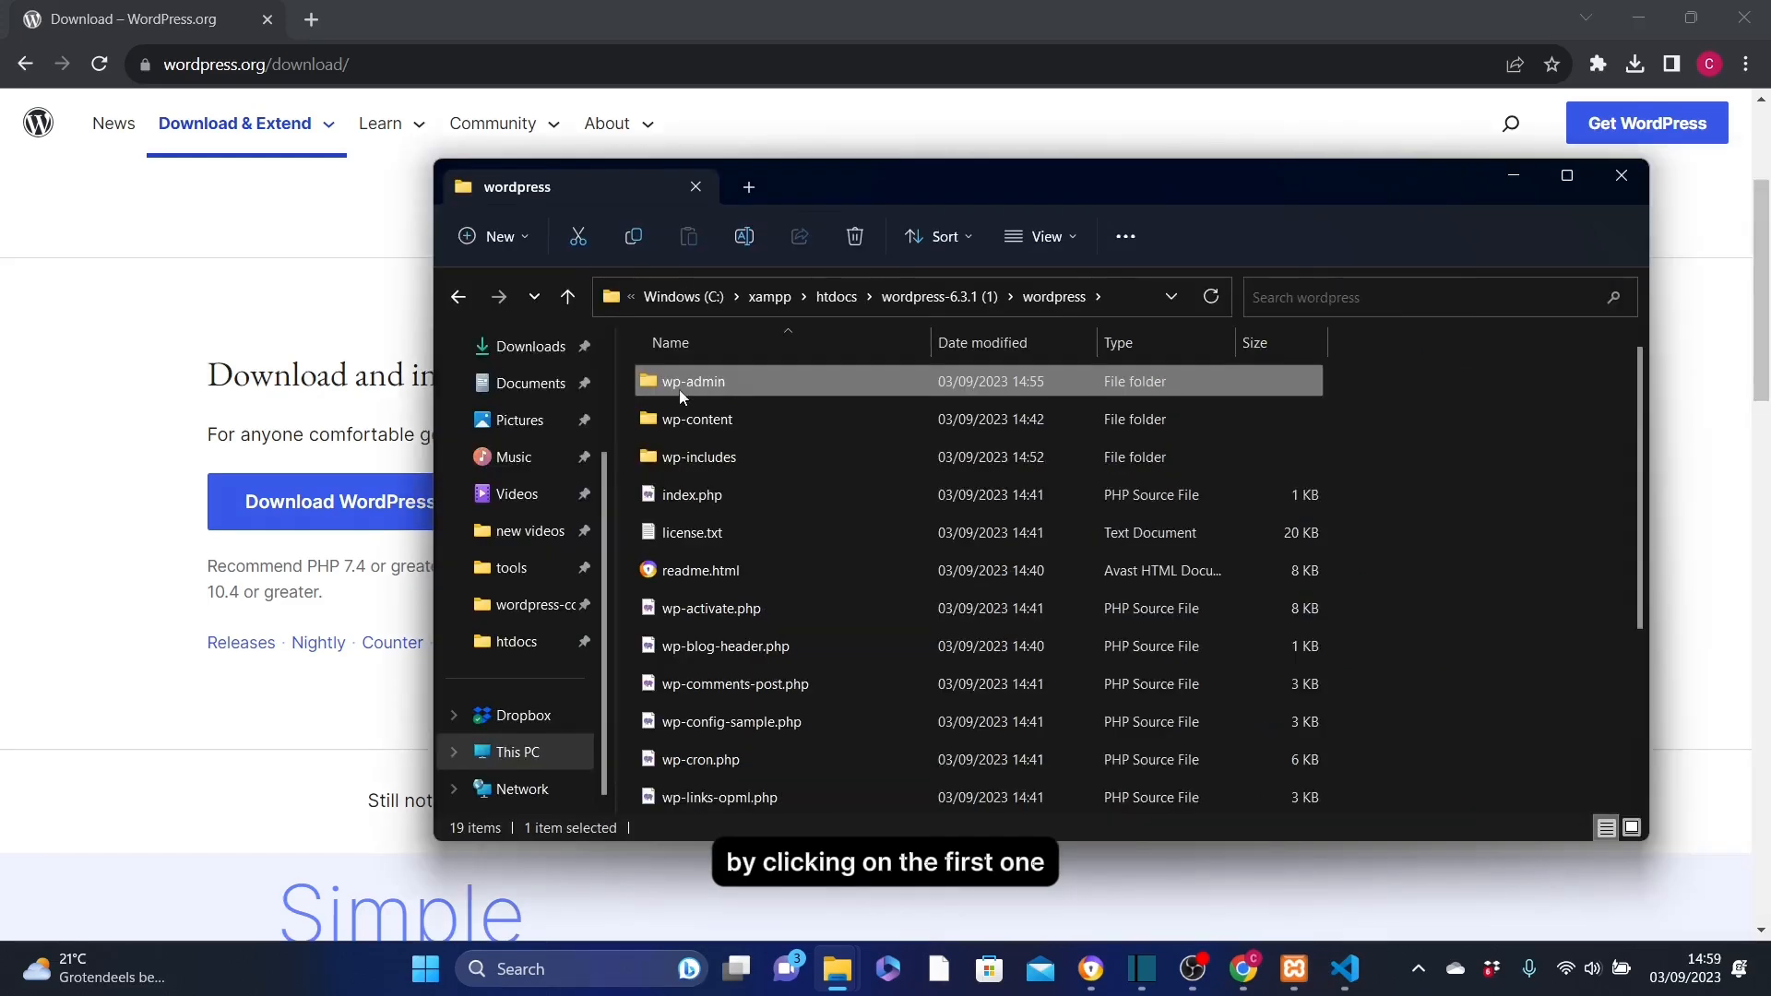
pyautogui.scroll(-3, 1628, 548)
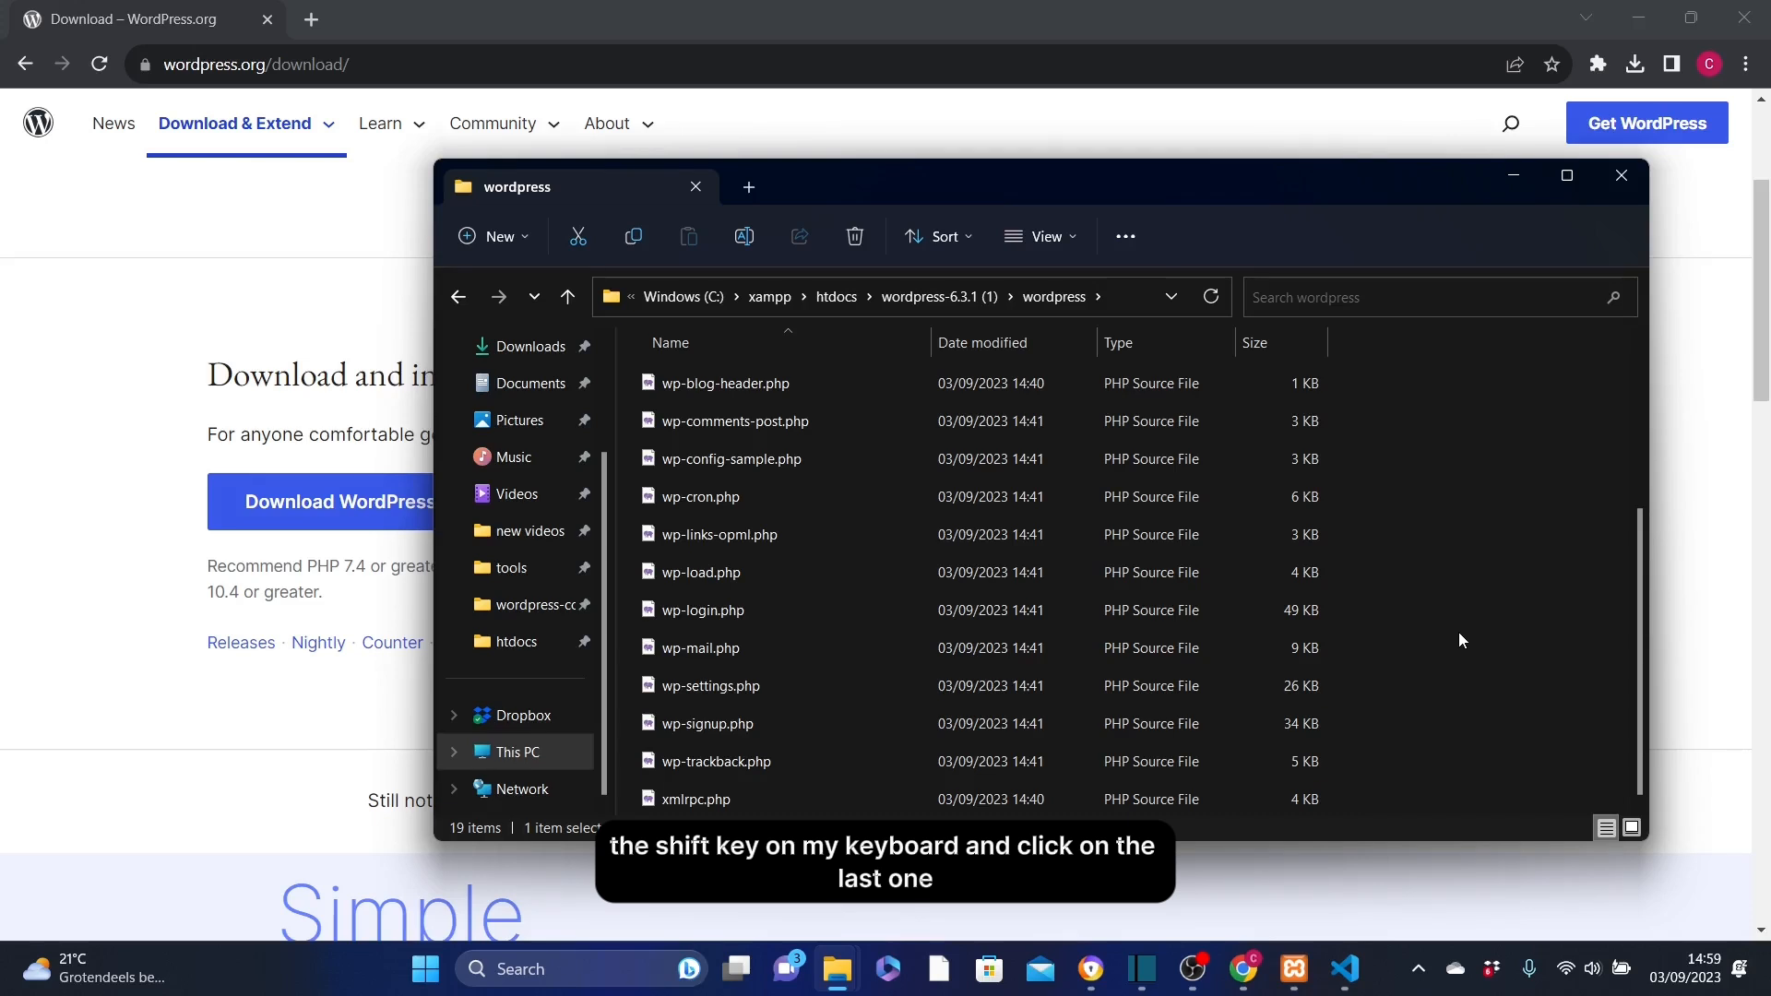
pyautogui.keyDown('shift'); pyautogui.click(714, 799); pyautogui.keyUp('shift')
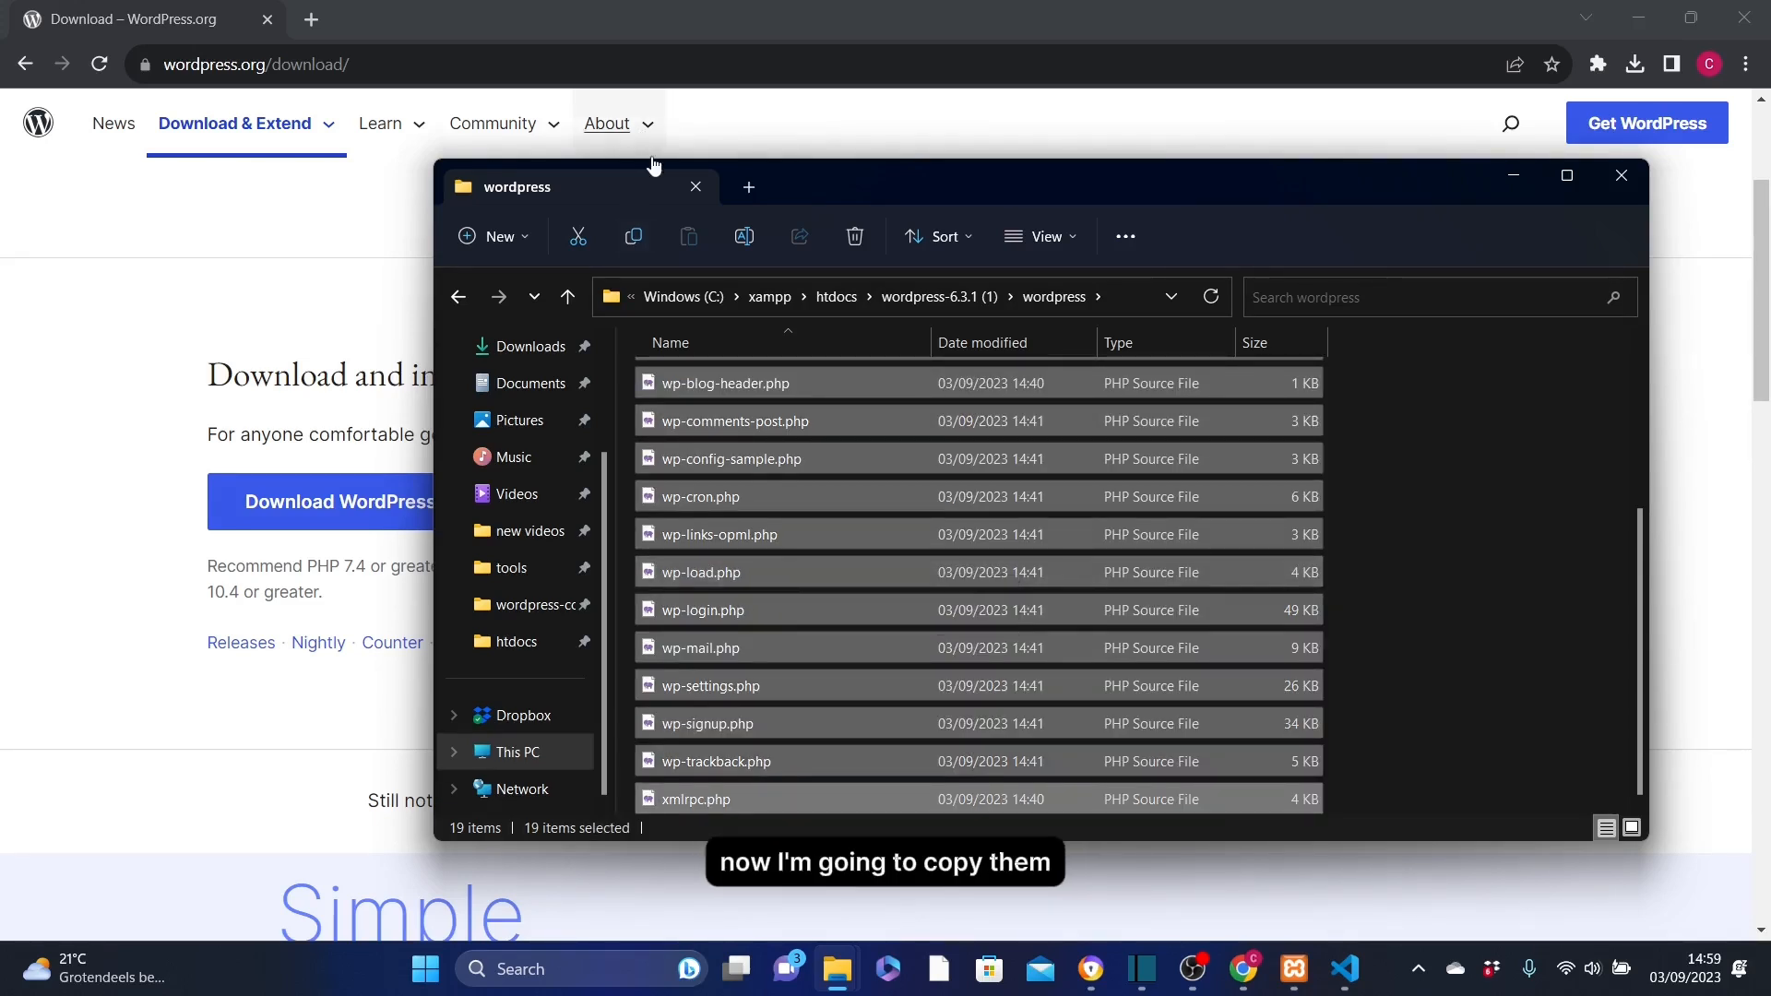
pyautogui.click(634, 238)
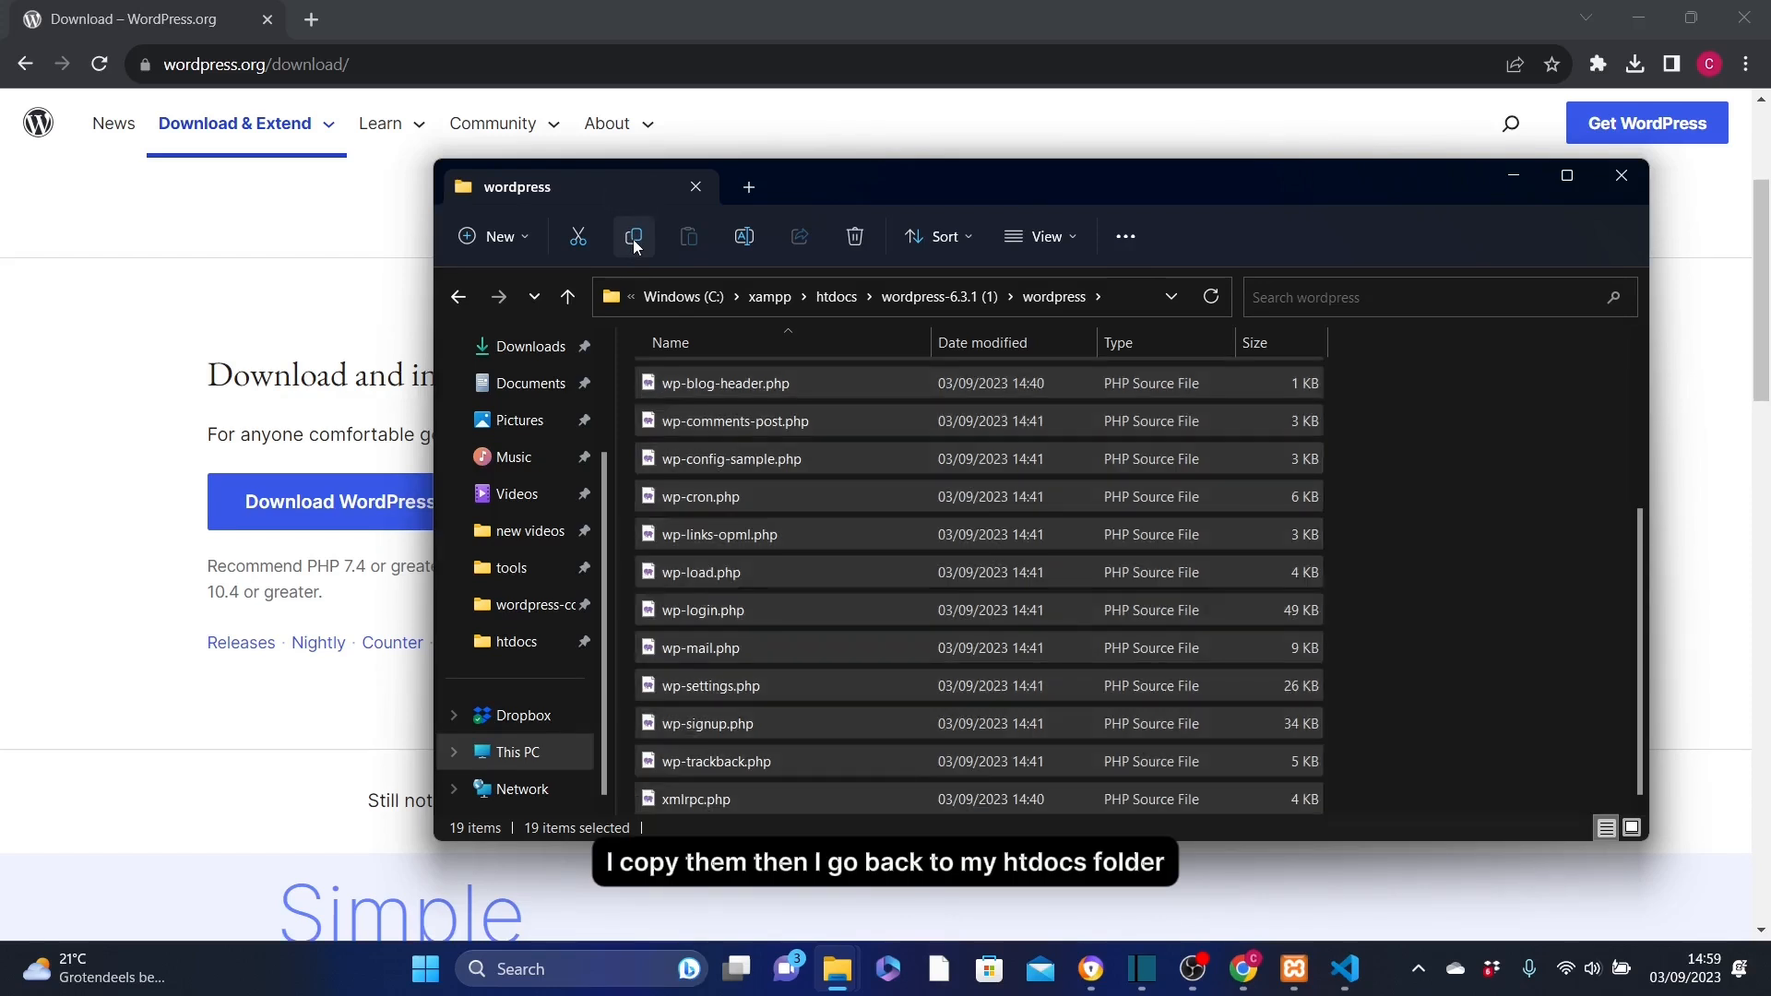
# Paste the copied WordPress files and folders directly into the htdocs folder and delete the leftover wordpress-6.3.1 folder there
pyautogui.click(835, 298)
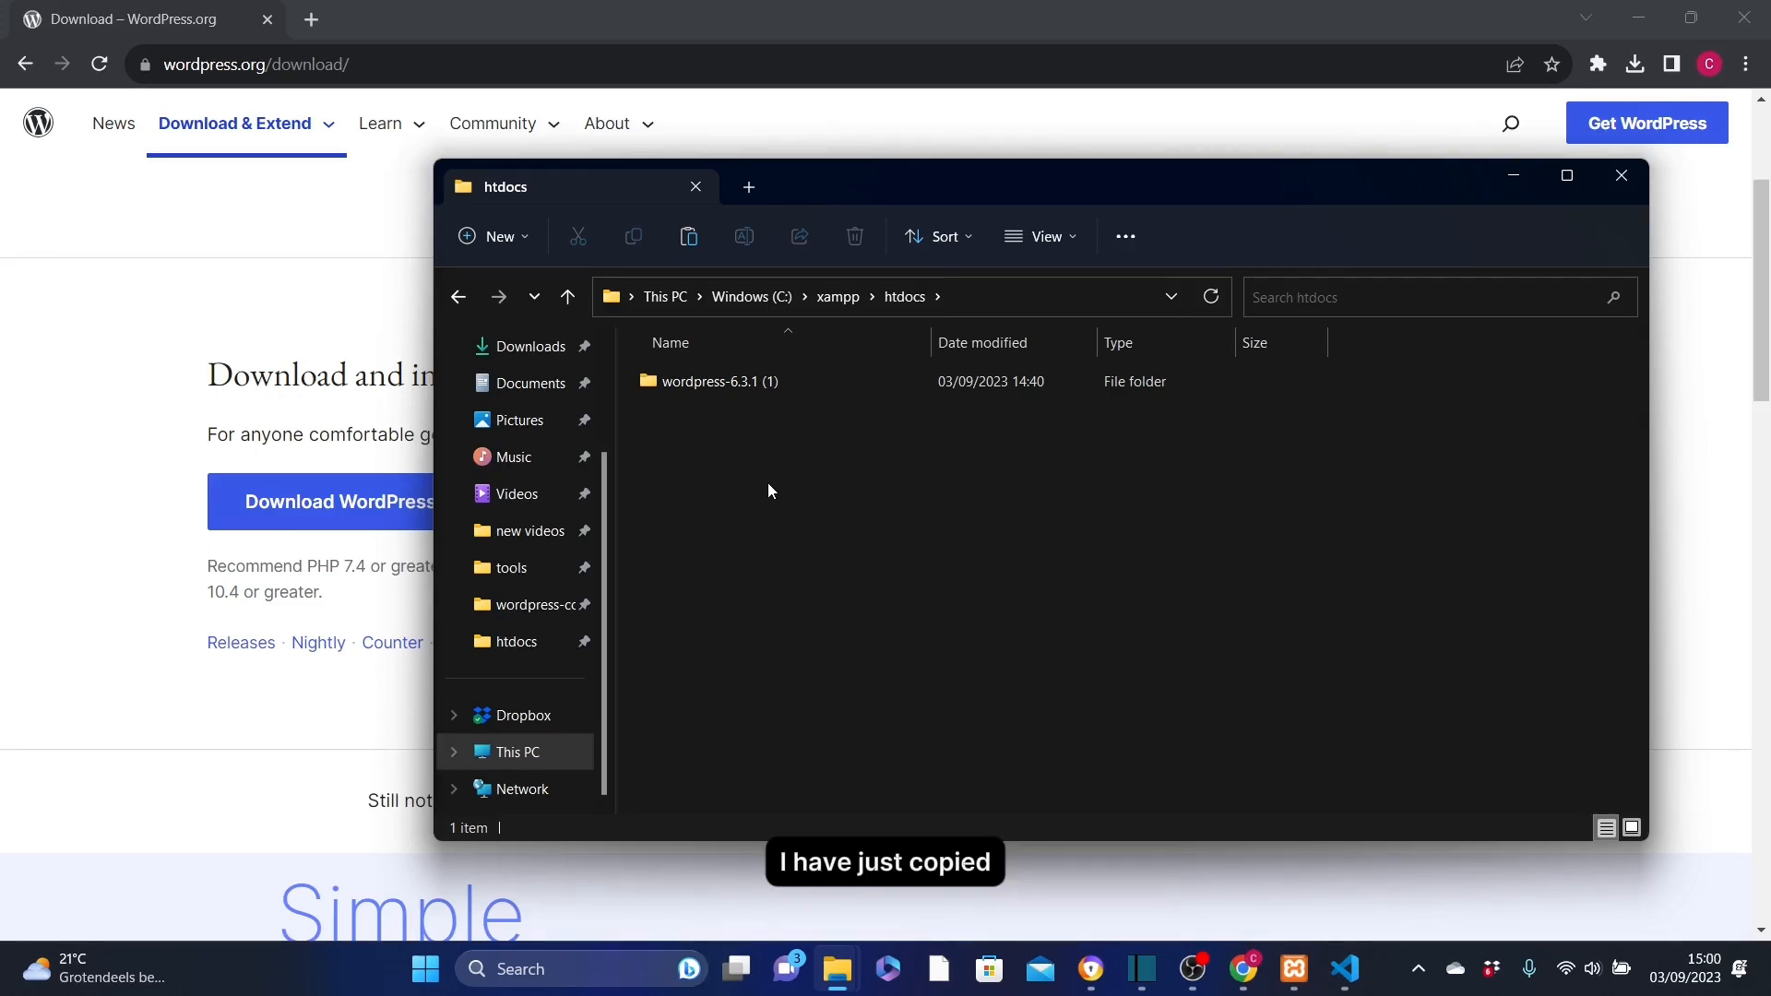
pyautogui.click(689, 239)
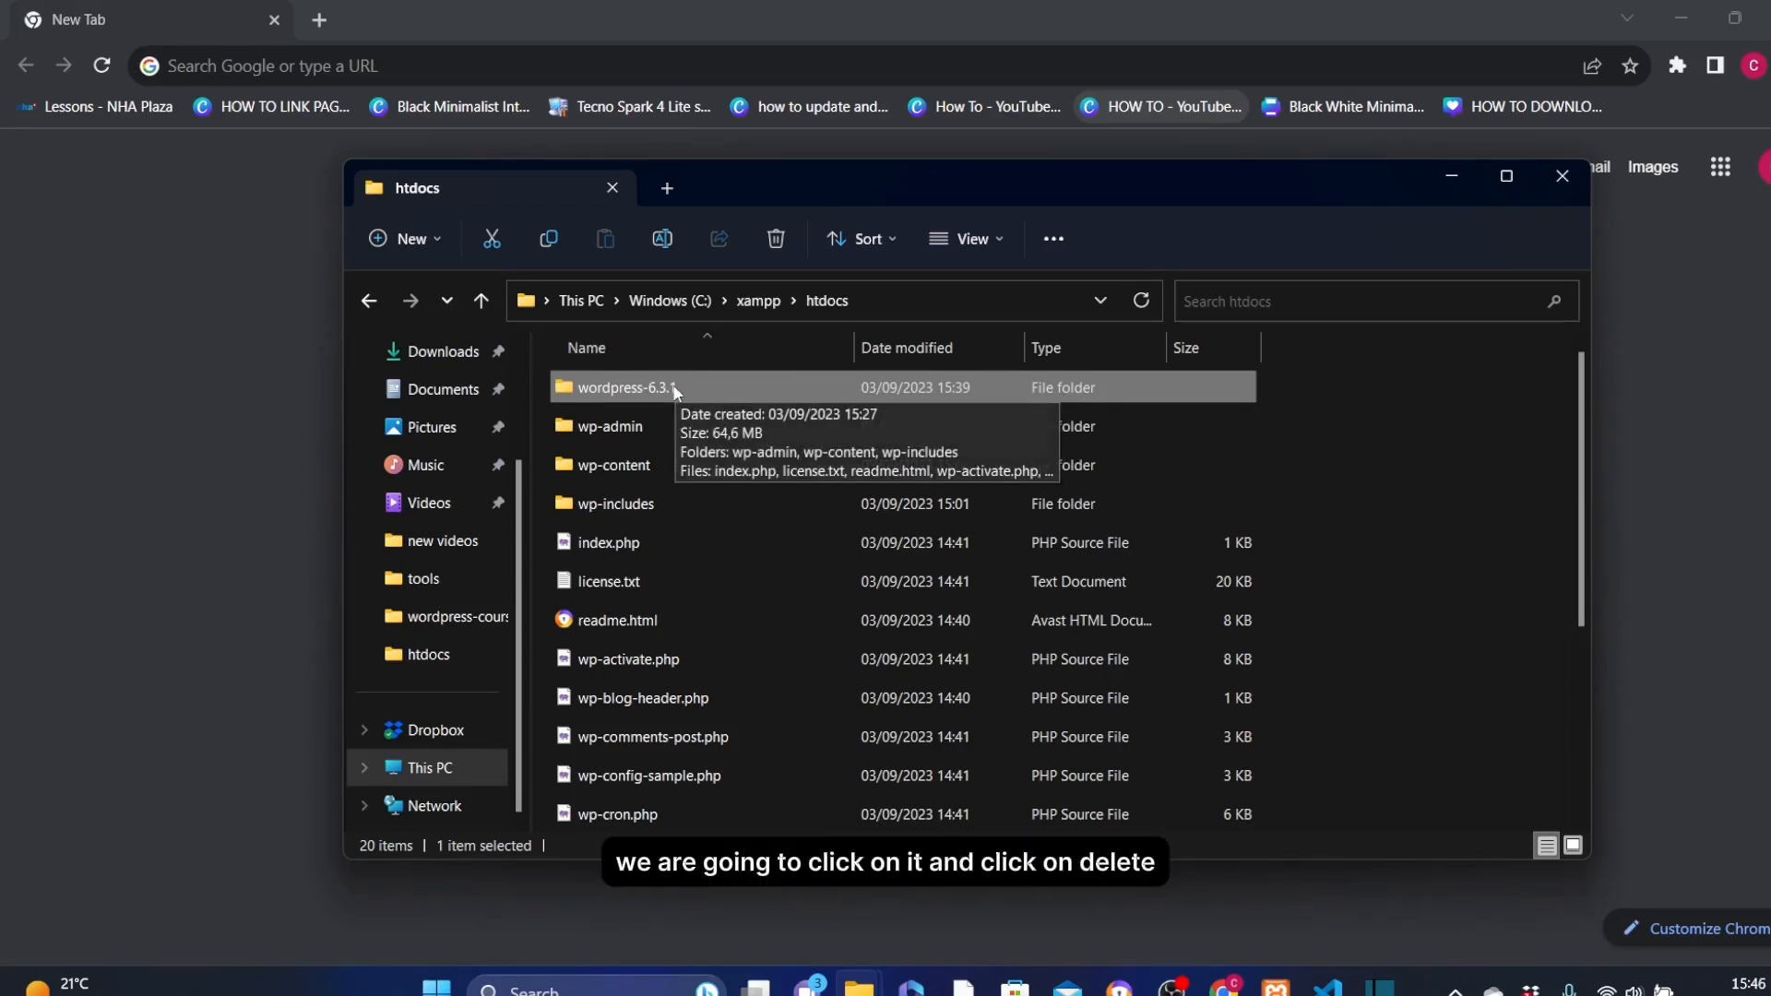
pyautogui.click(776, 238)
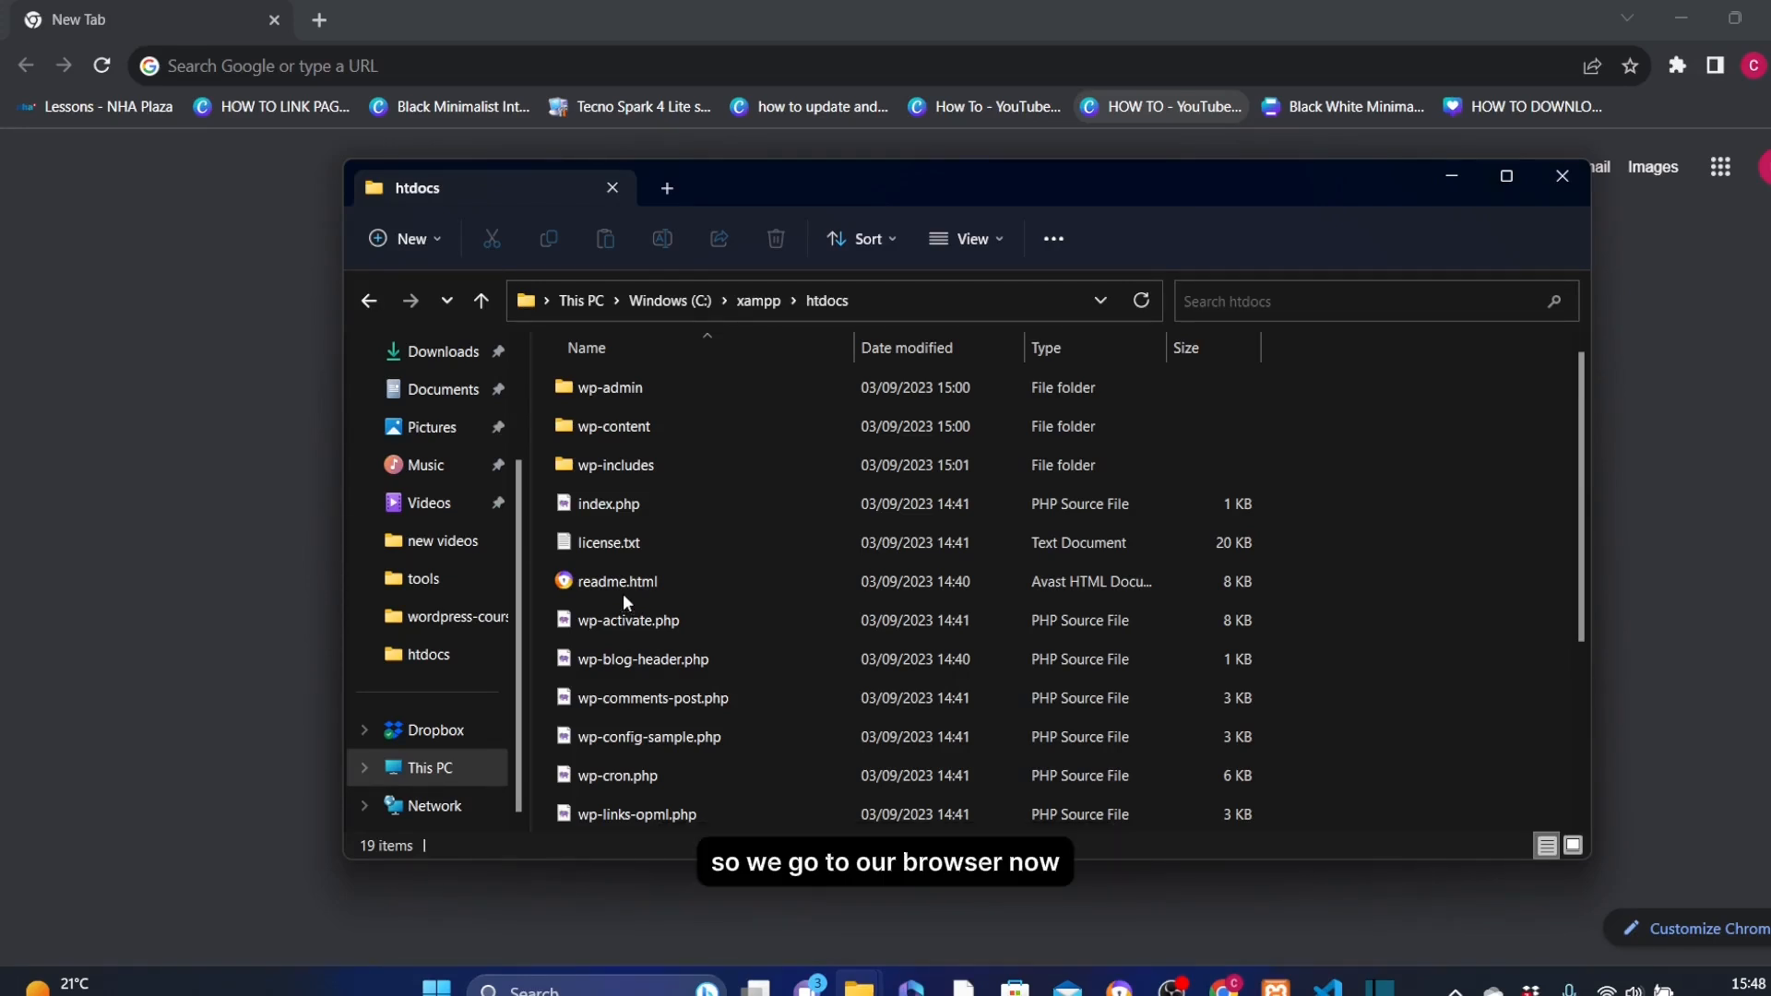
# Start the WordPress setup at localhost in the browser with English (United States), and continue to the database connection form
pyautogui.click(322, 64)
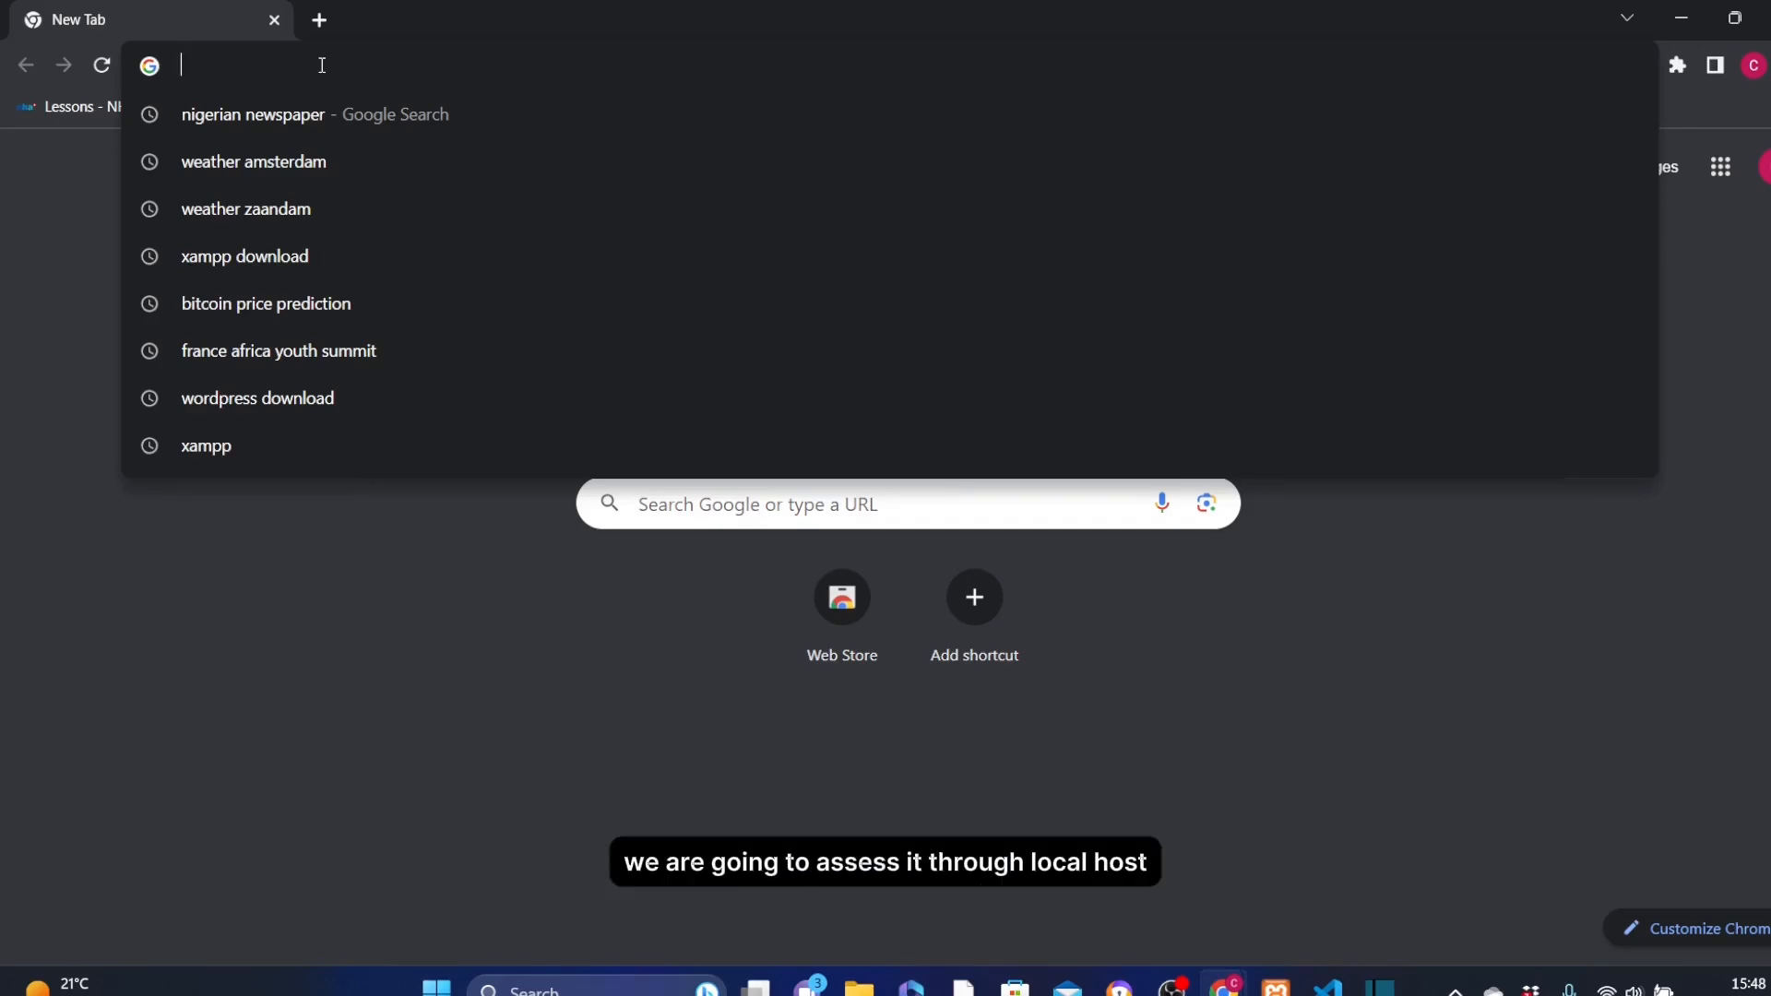
pyautogui.write('local')
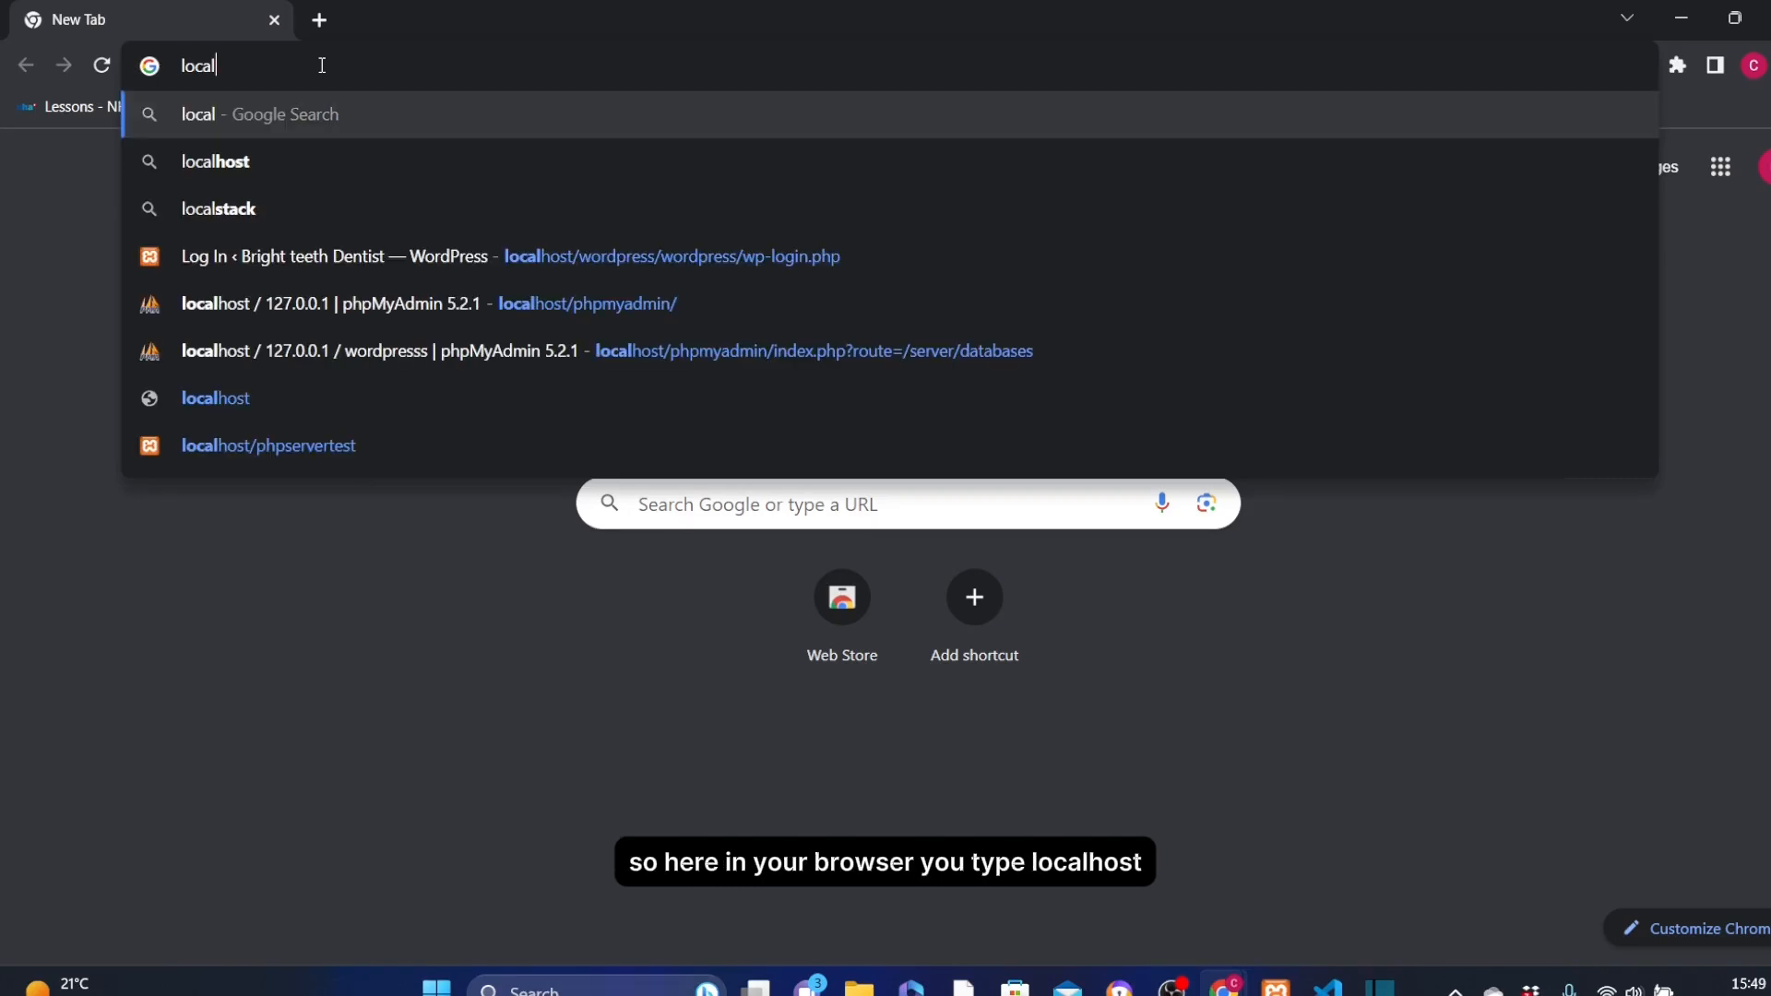
pyautogui.write('host')
pyautogui.press('BackSpace')
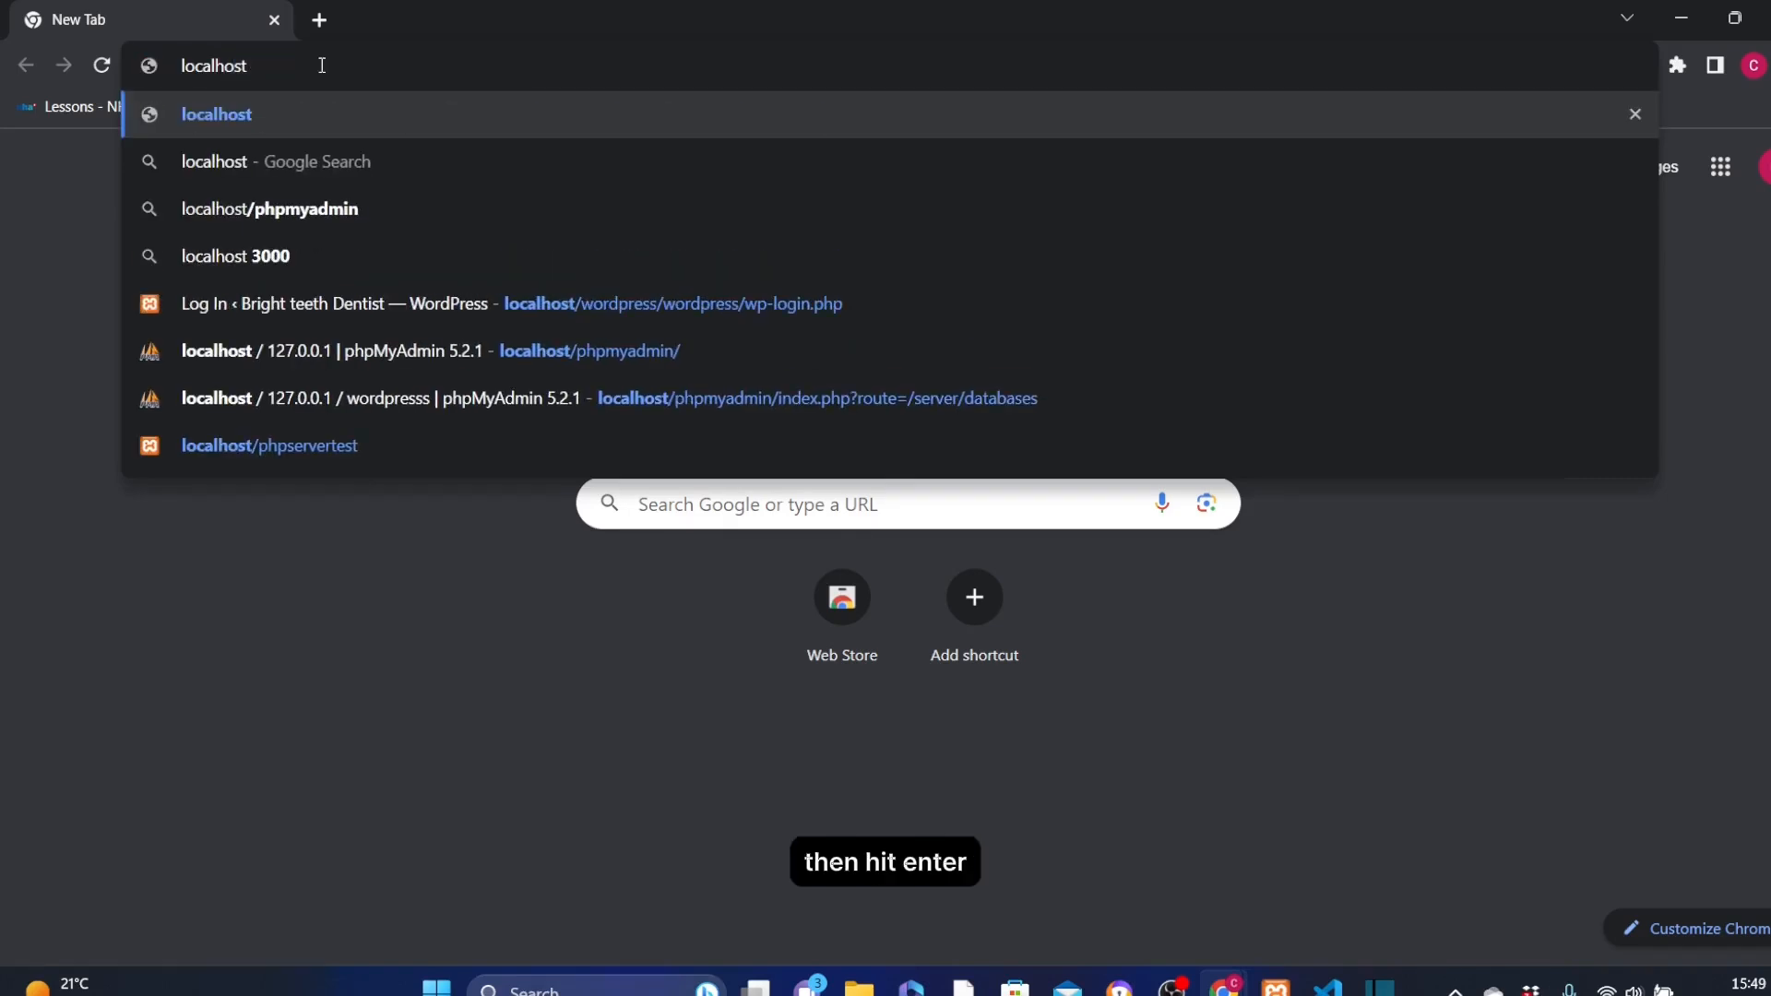
pyautogui.press('Return')
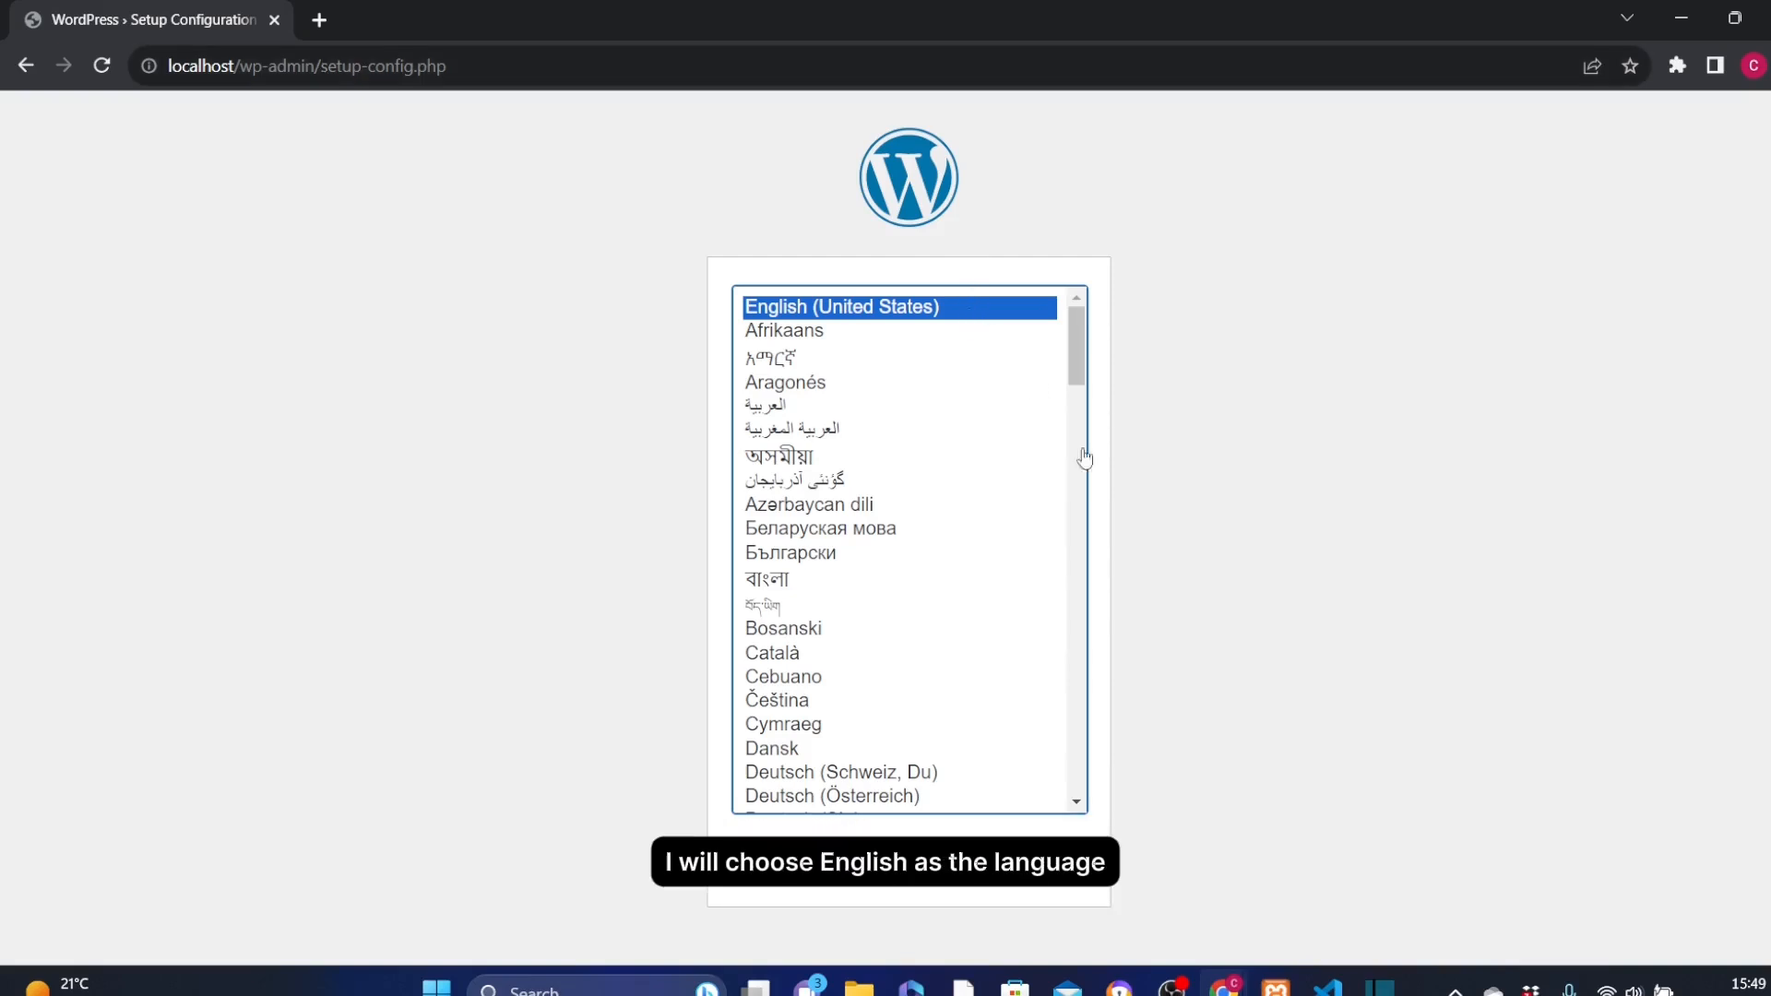
pyautogui.click(1042, 863)
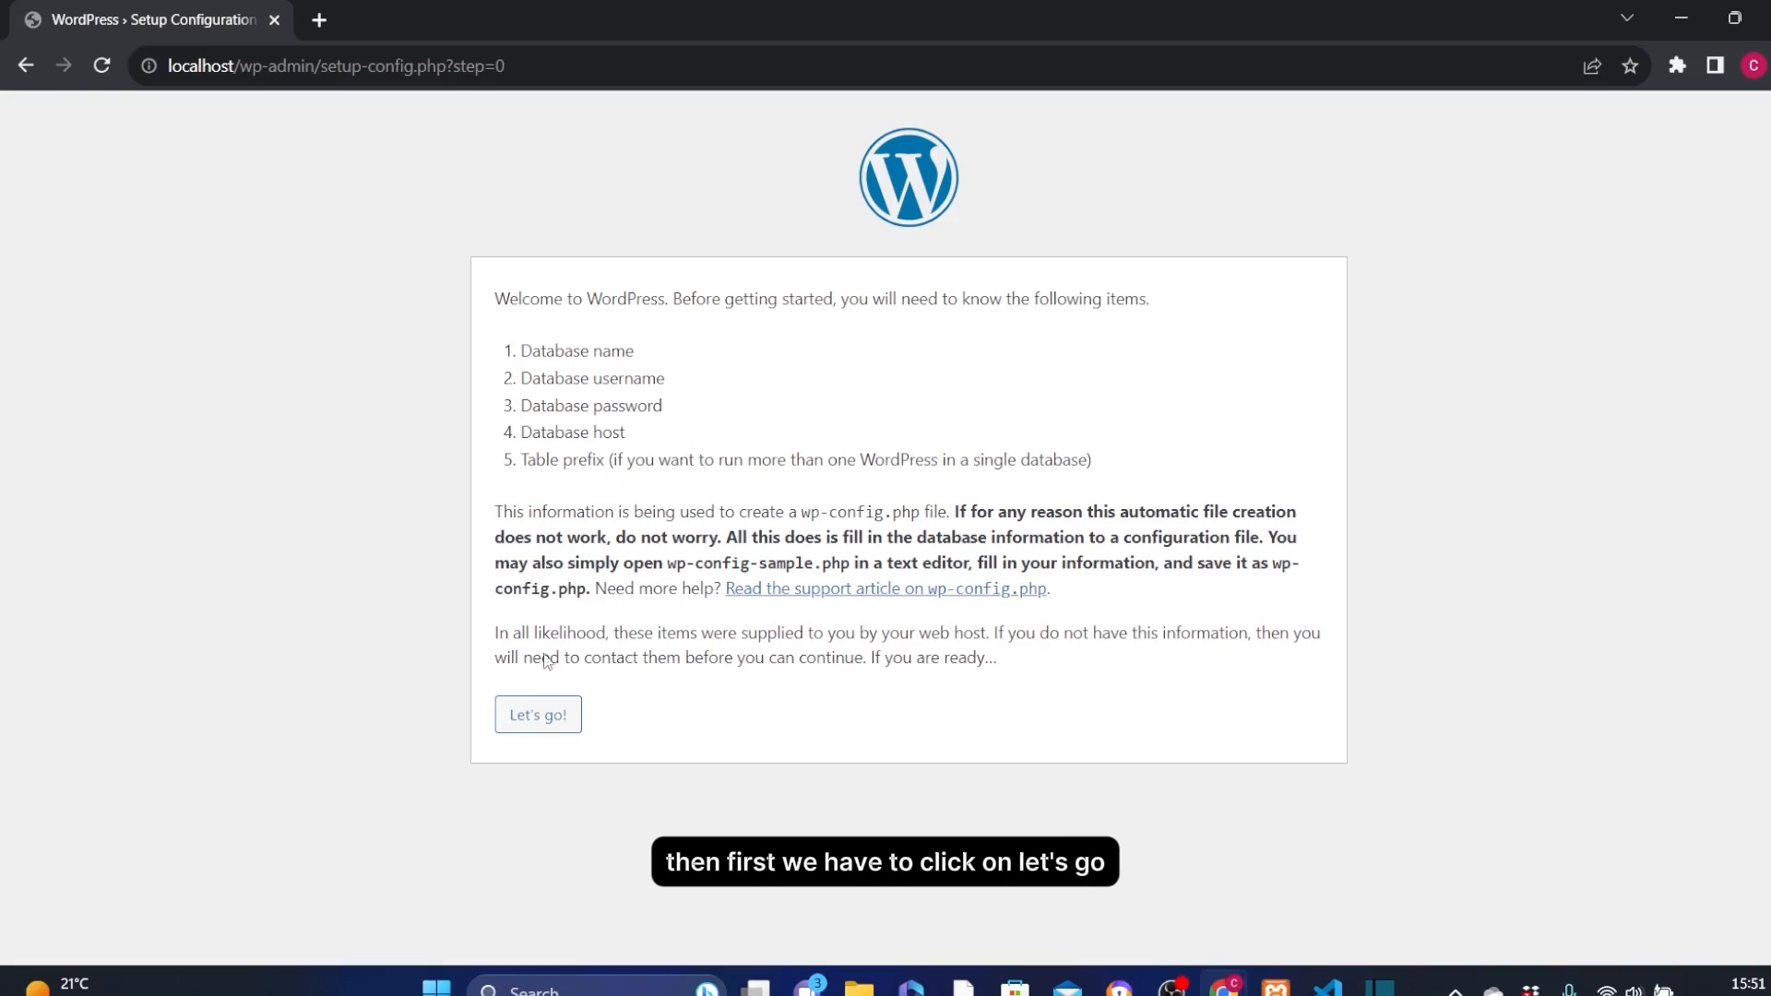
pyautogui.click(539, 718)
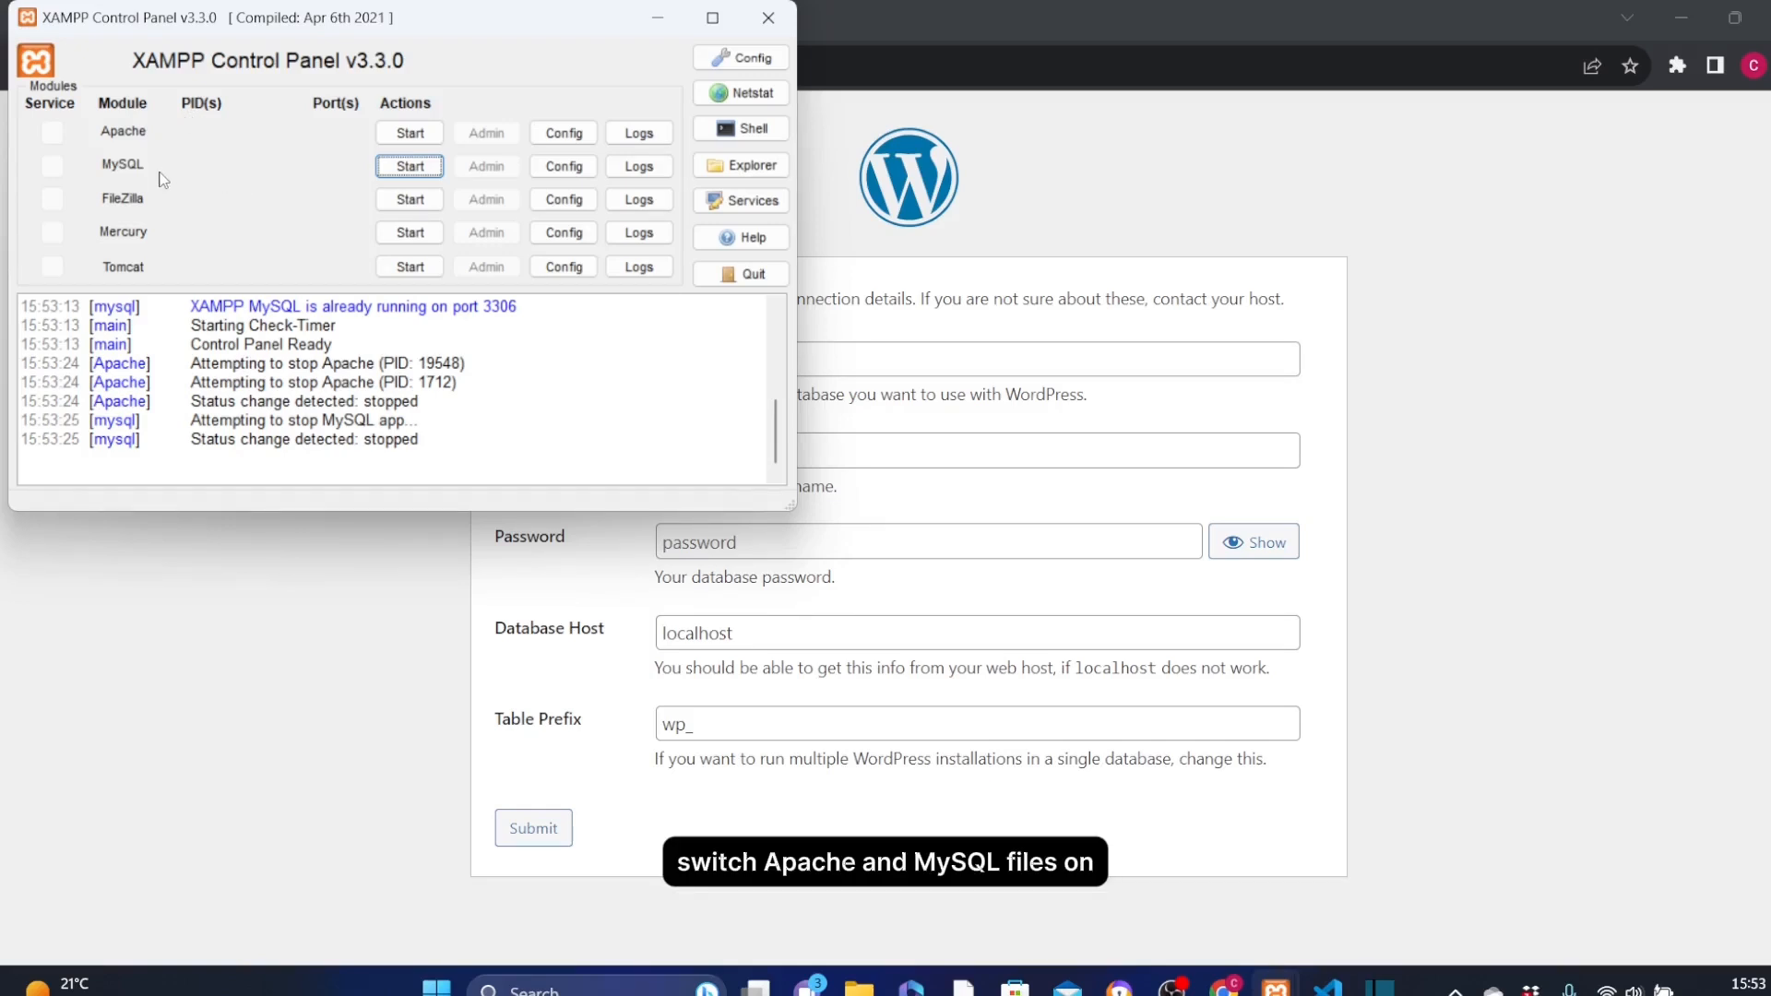
# Start the Apache and MySQL modules in the XAMPP Control Panel and open the MySQL admin page
pyautogui.click(412, 135)
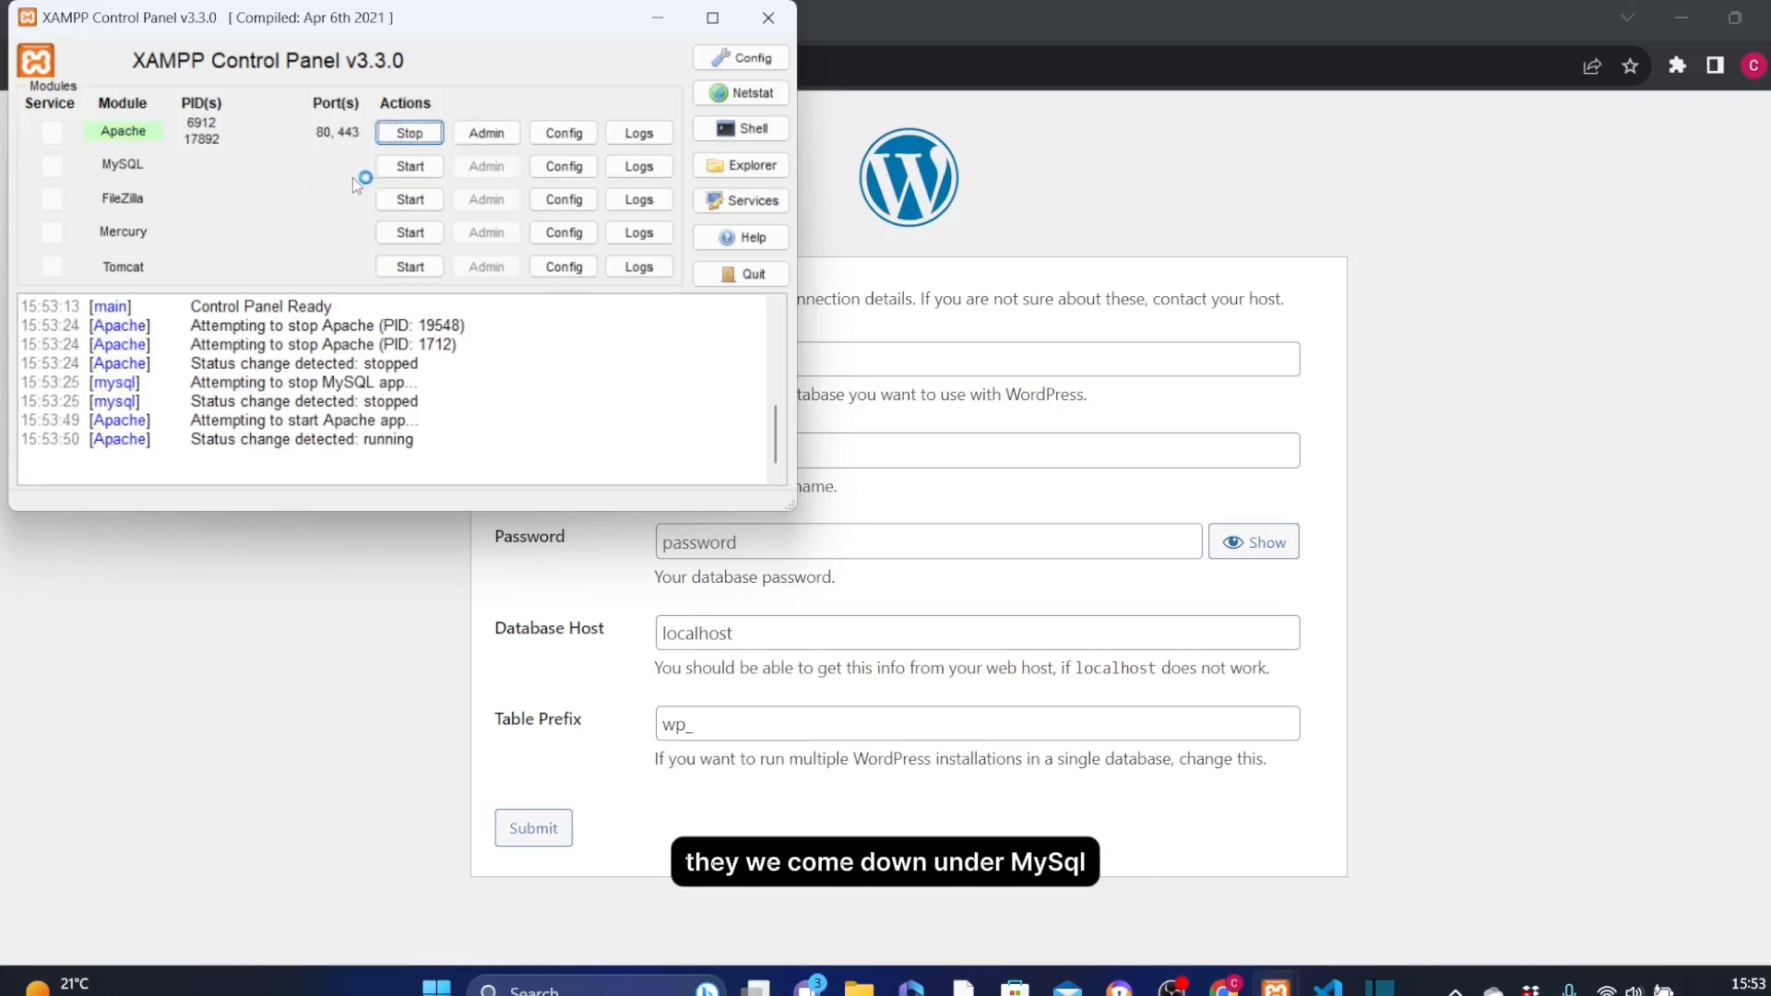
pyautogui.click(412, 167)
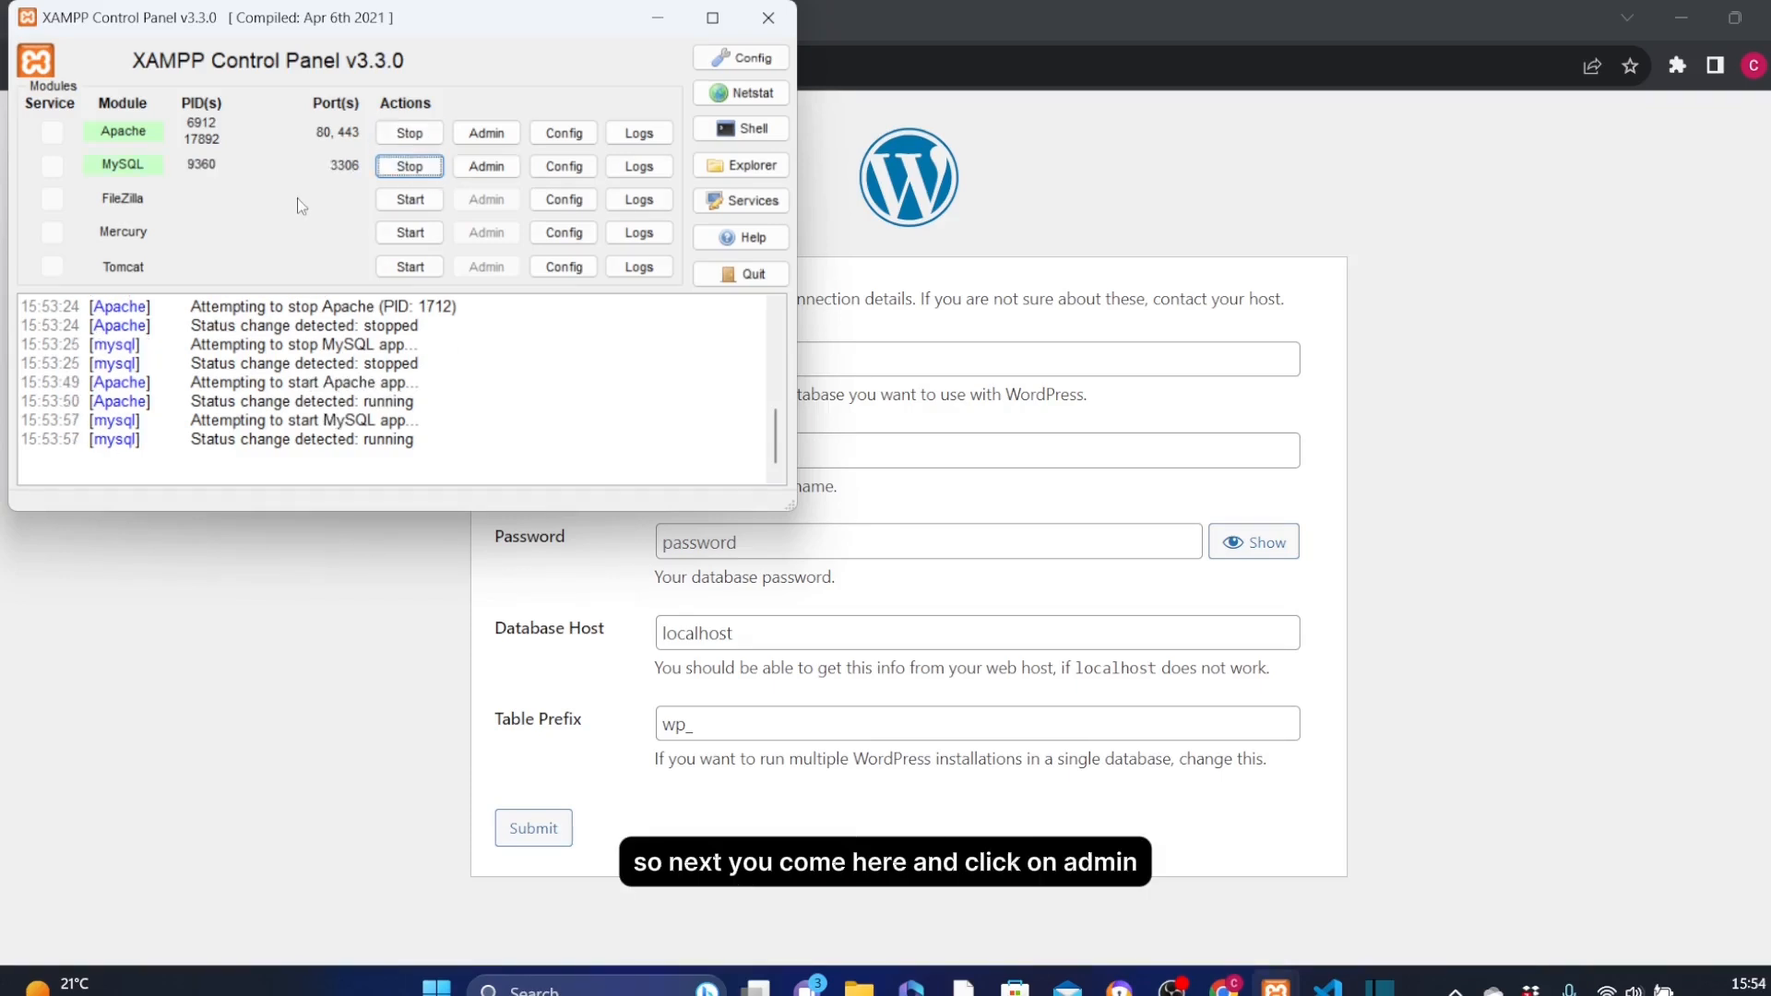
pyautogui.click(488, 167)
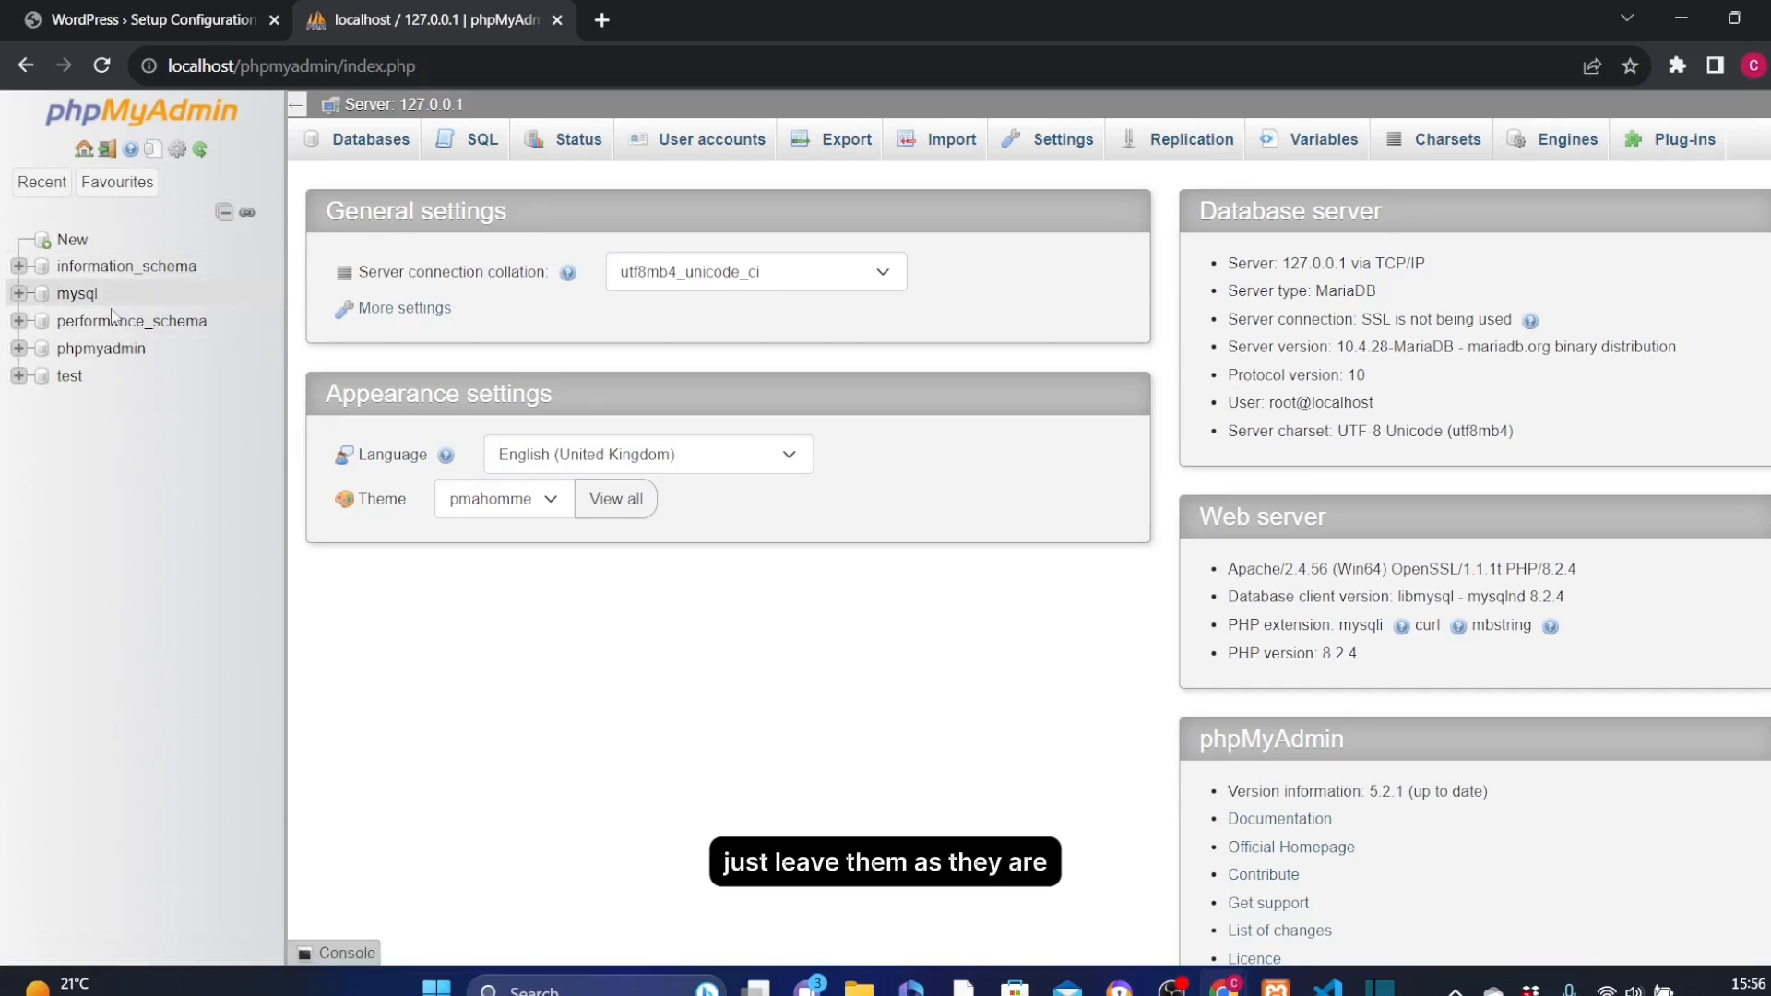
# Begin a new user account in phpMyAdmin, entering the user's first name as user name and %localhost as host name
pyautogui.click(150, 19)
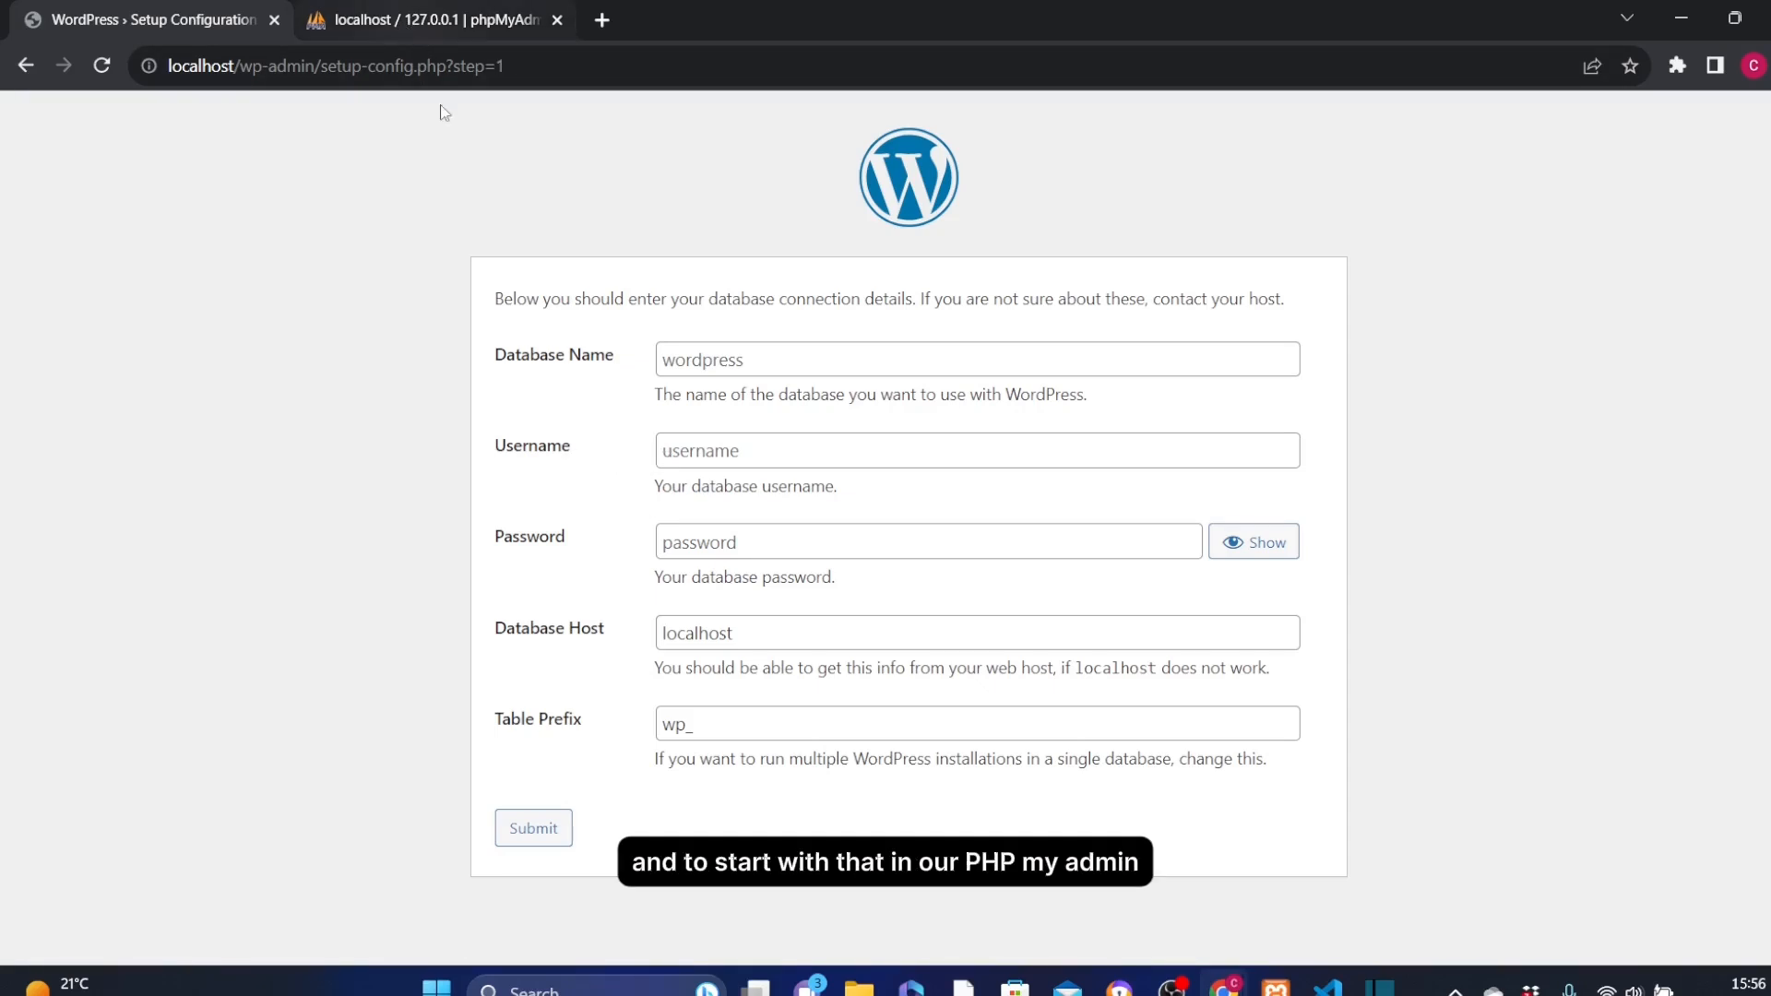
pyautogui.click(406, 21)
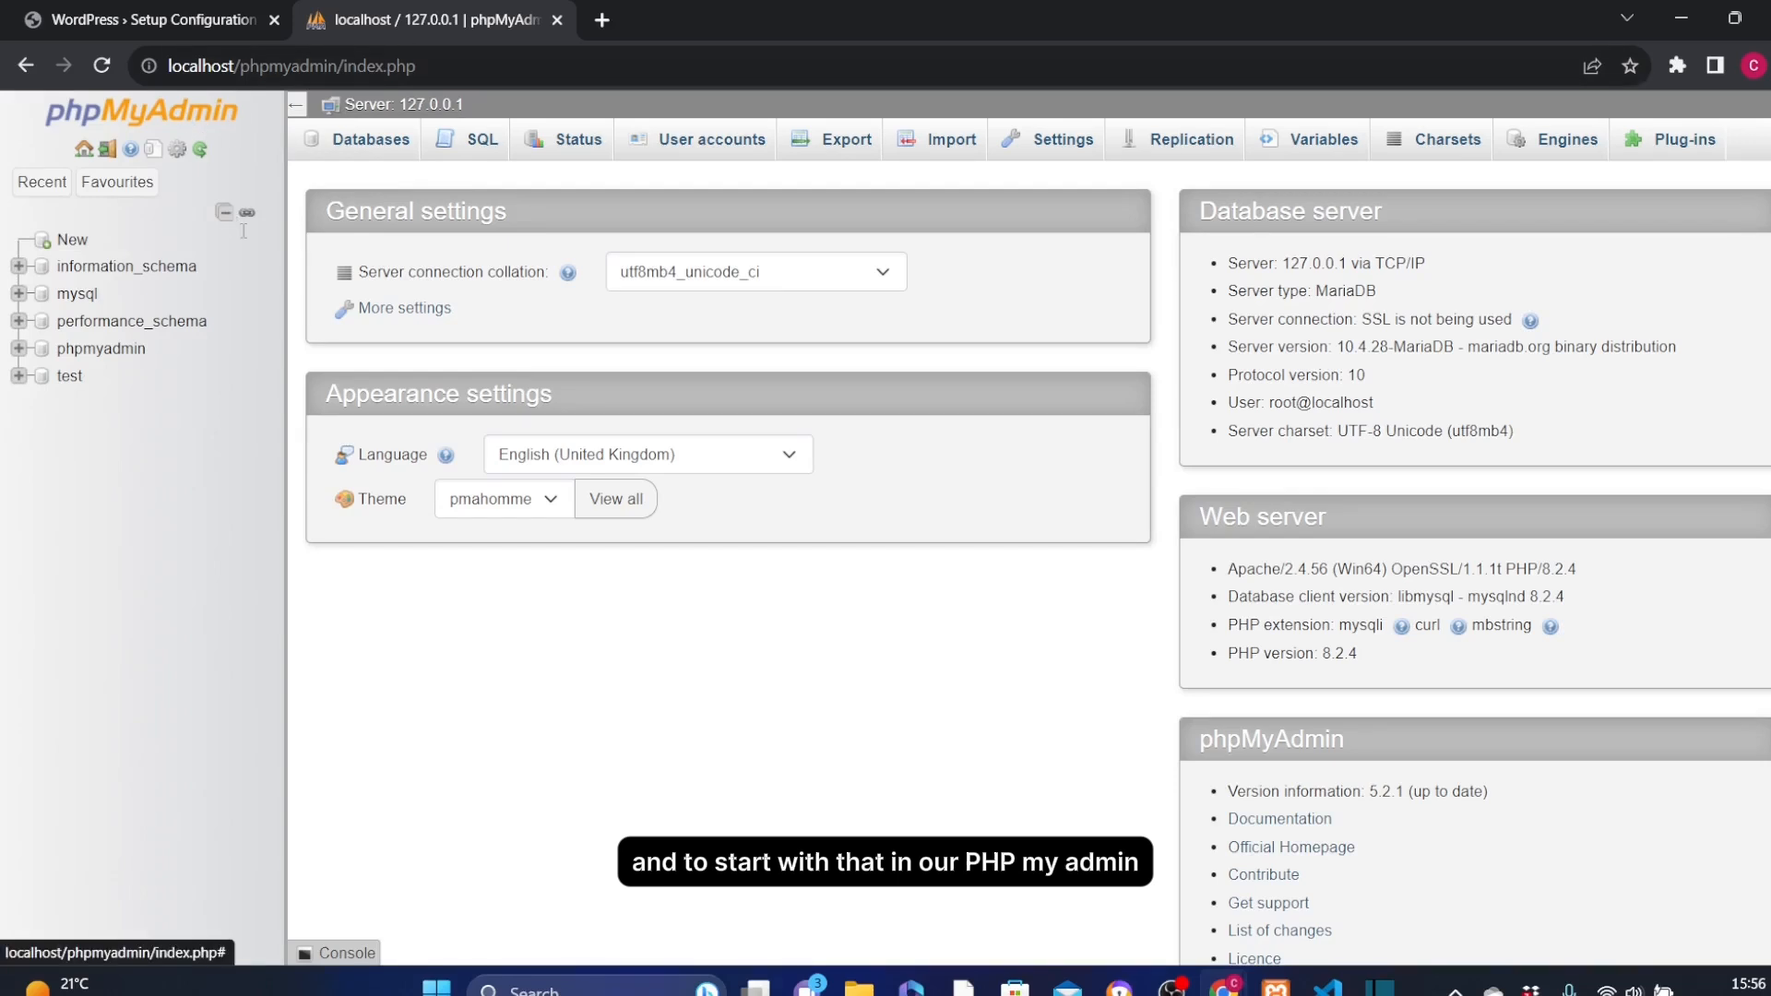
pyautogui.click(698, 141)
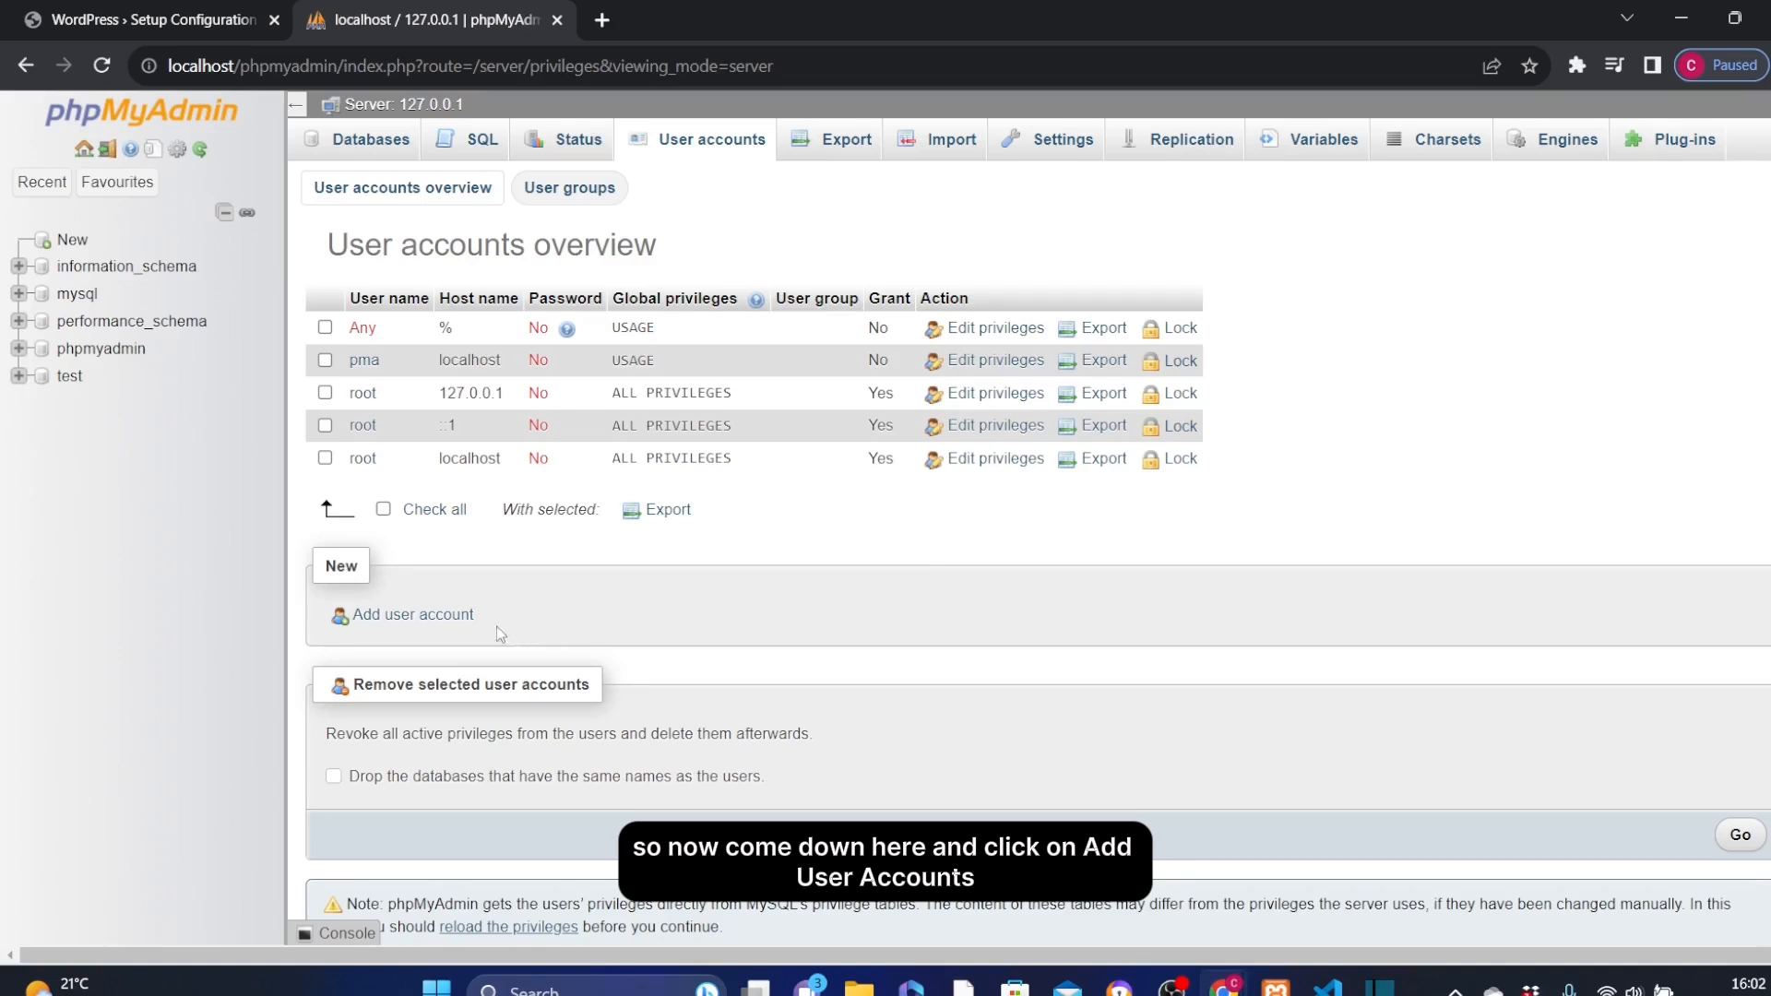
pyautogui.click(413, 616)
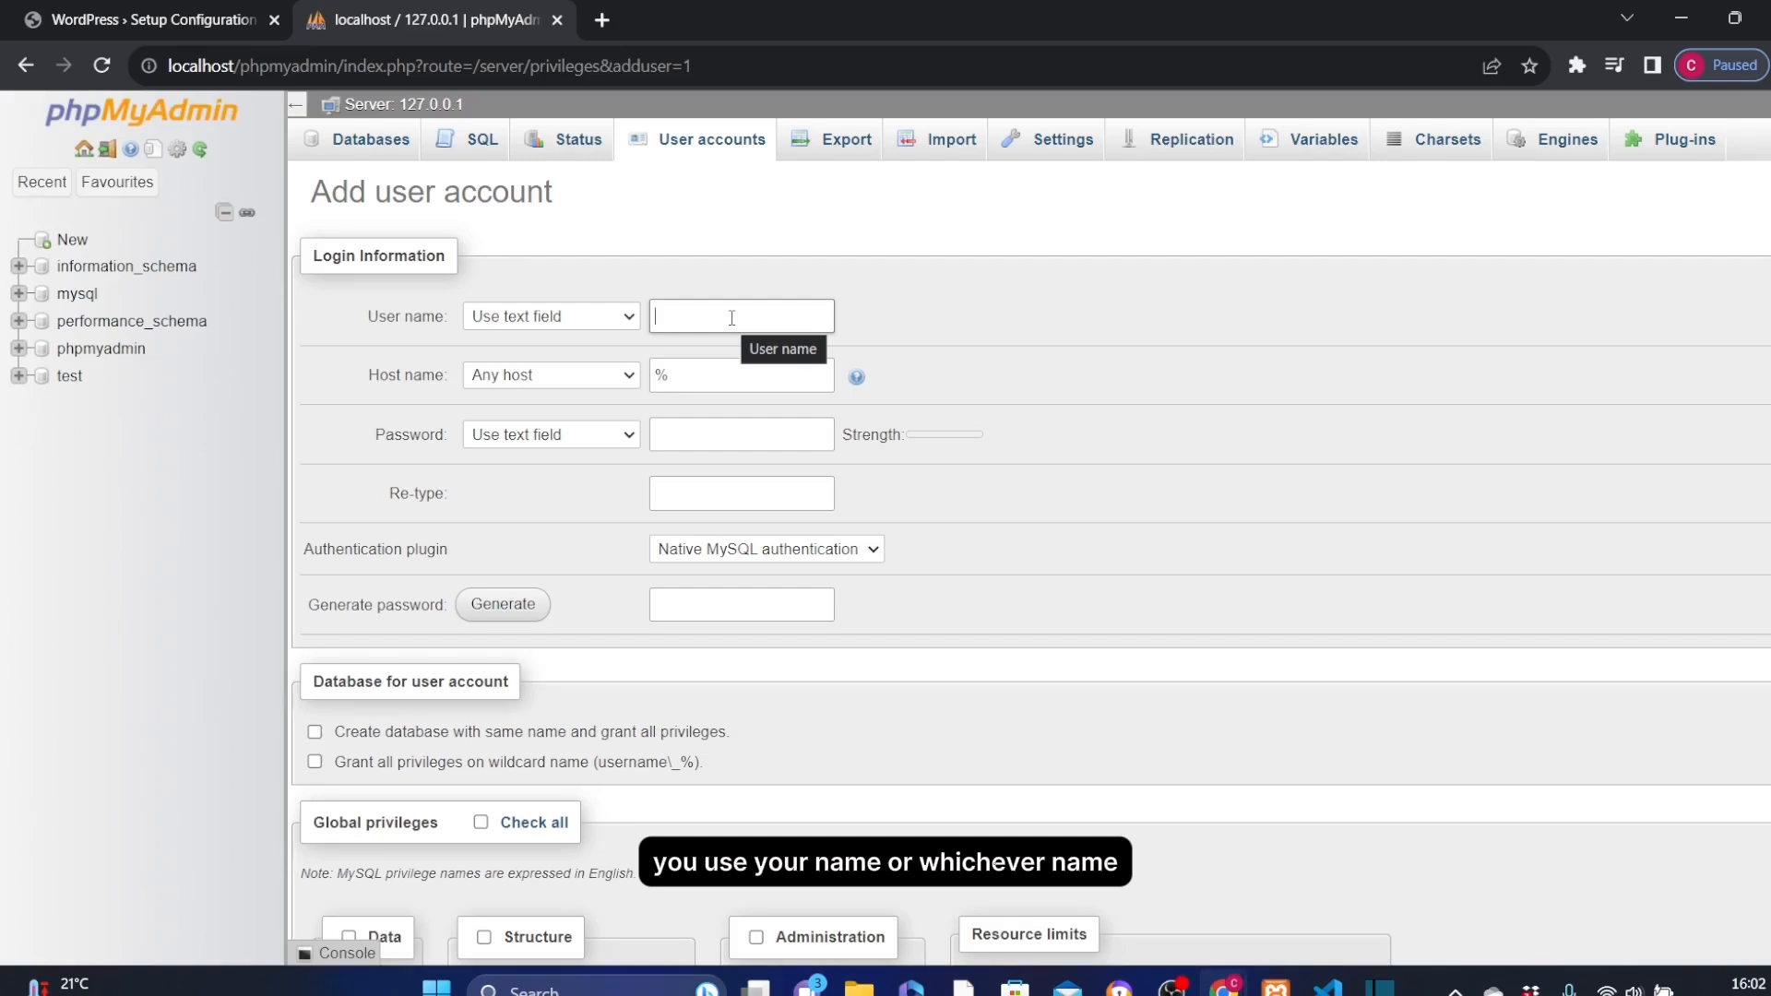
pyautogui.write('Chinedu')
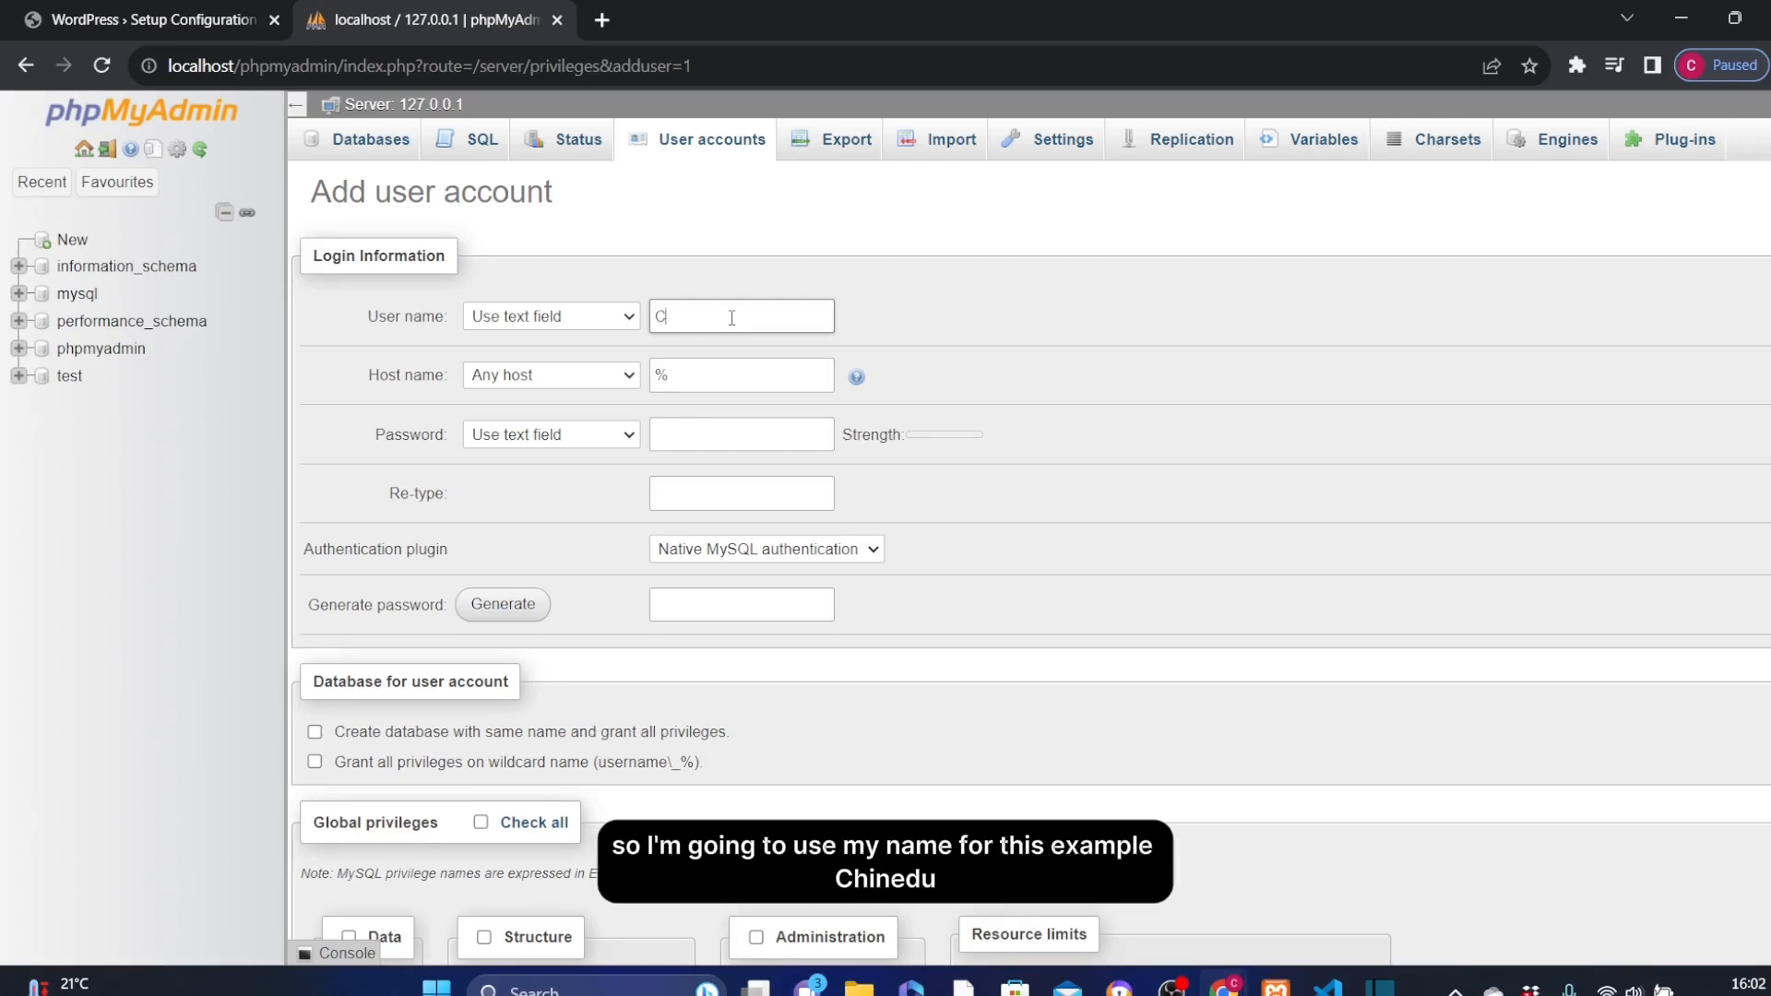
pyautogui.click(676, 374)
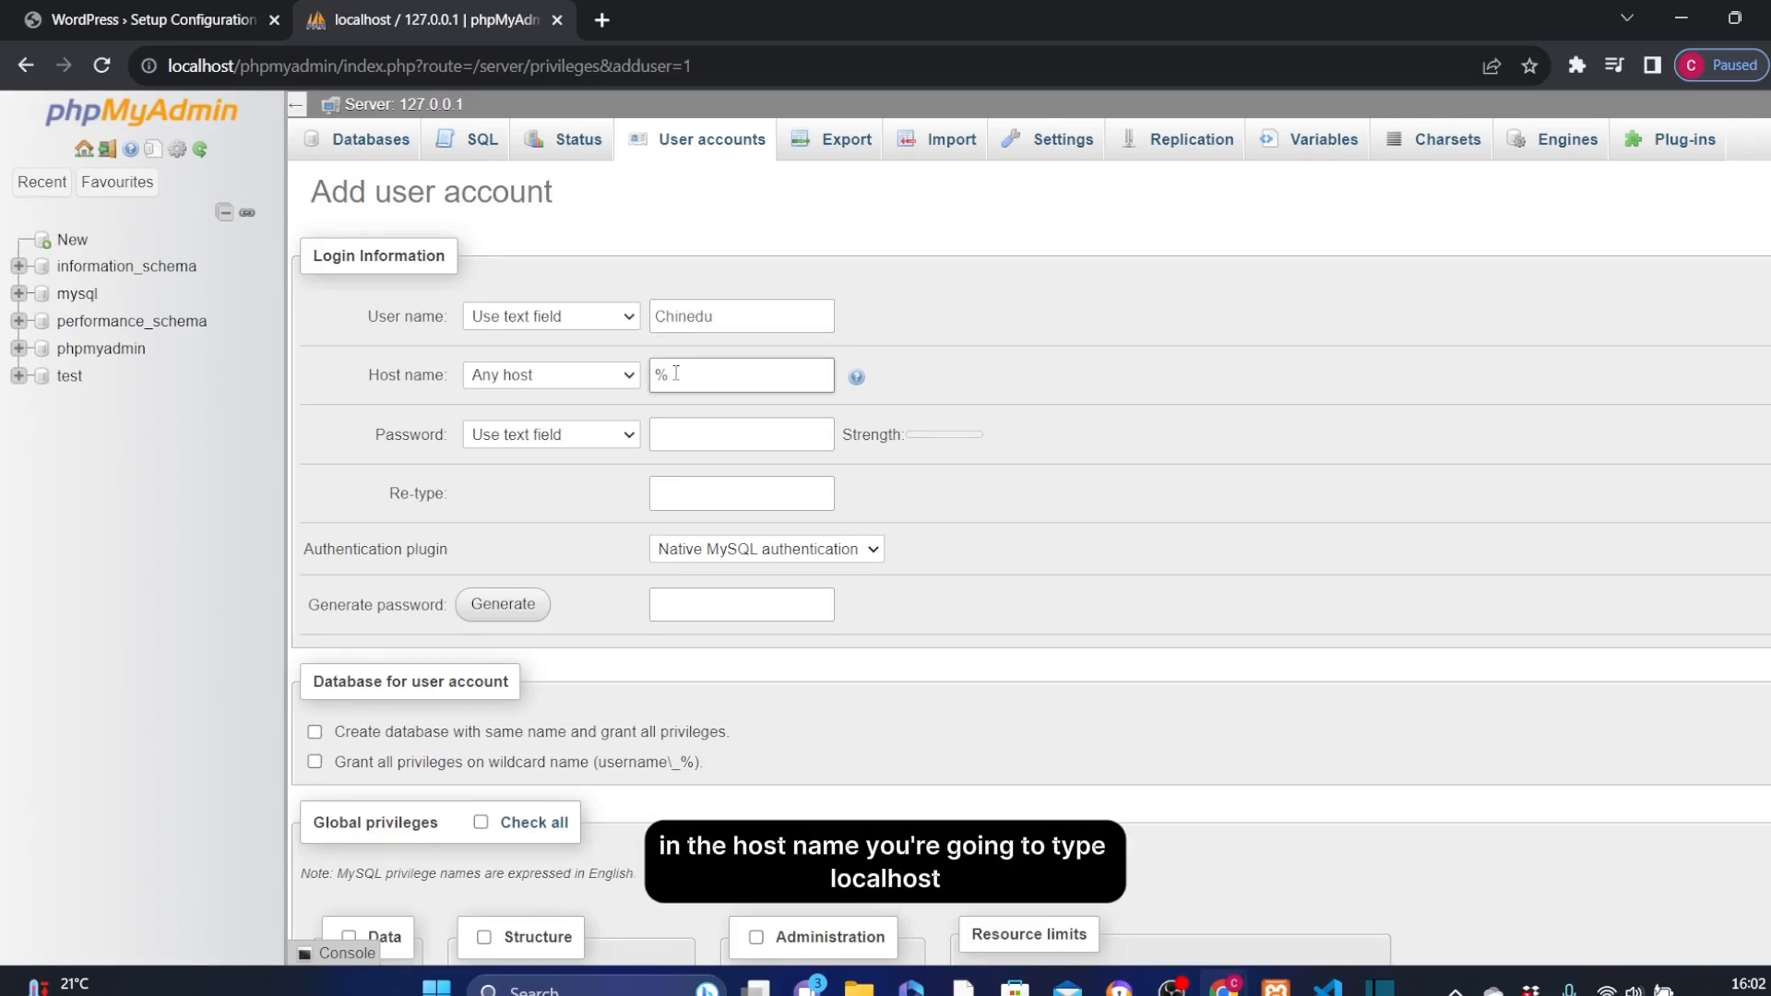
pyautogui.write('localhost')
# Enter the new database account's password and repeat it in the confirmation field
pyautogui.click(686, 437)
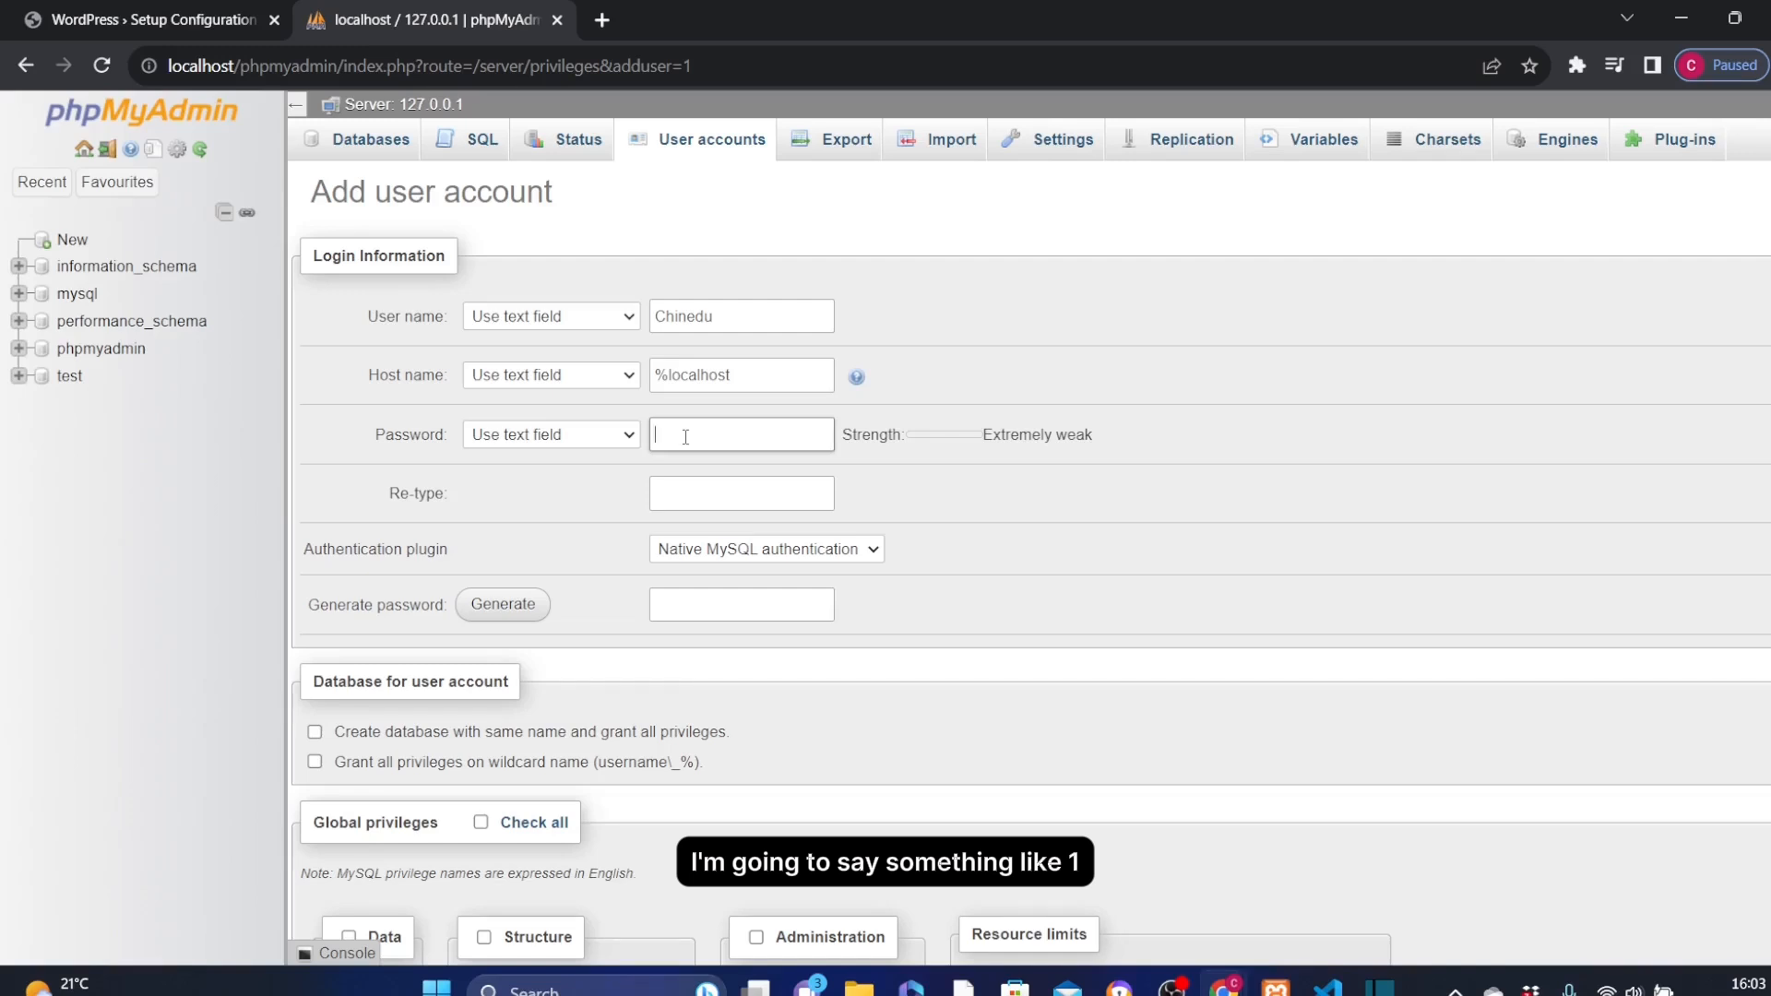
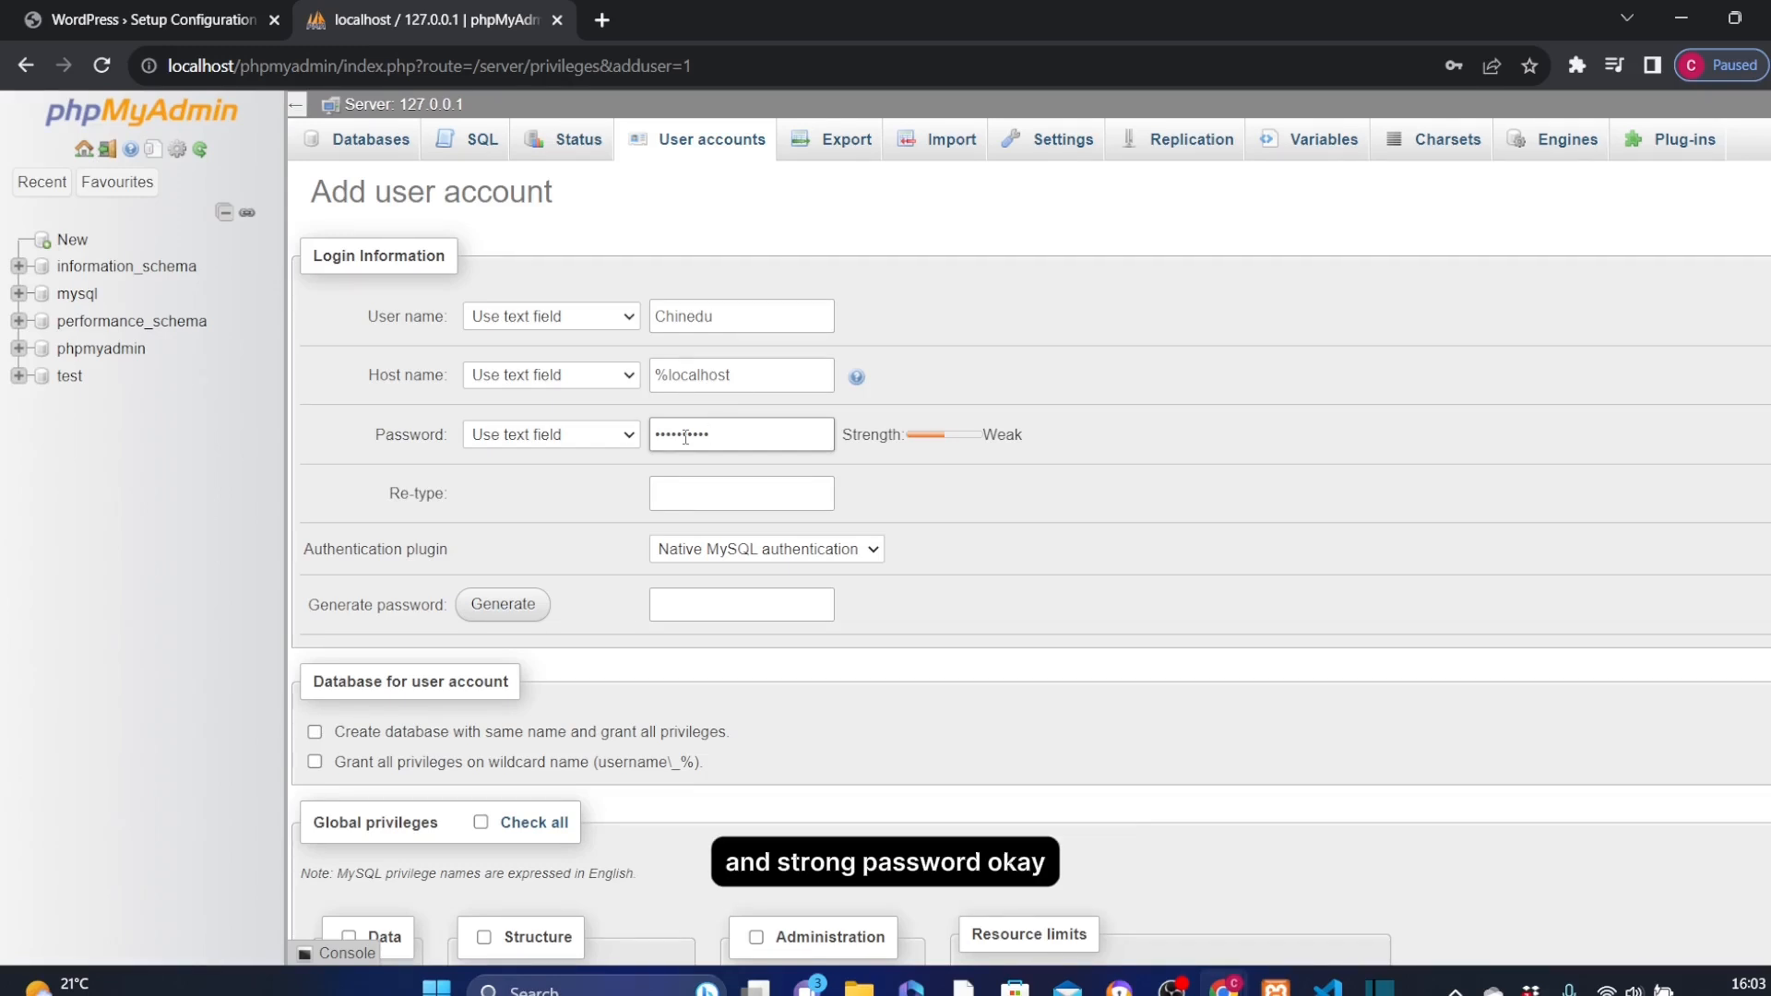
pyautogui.click(711, 494)
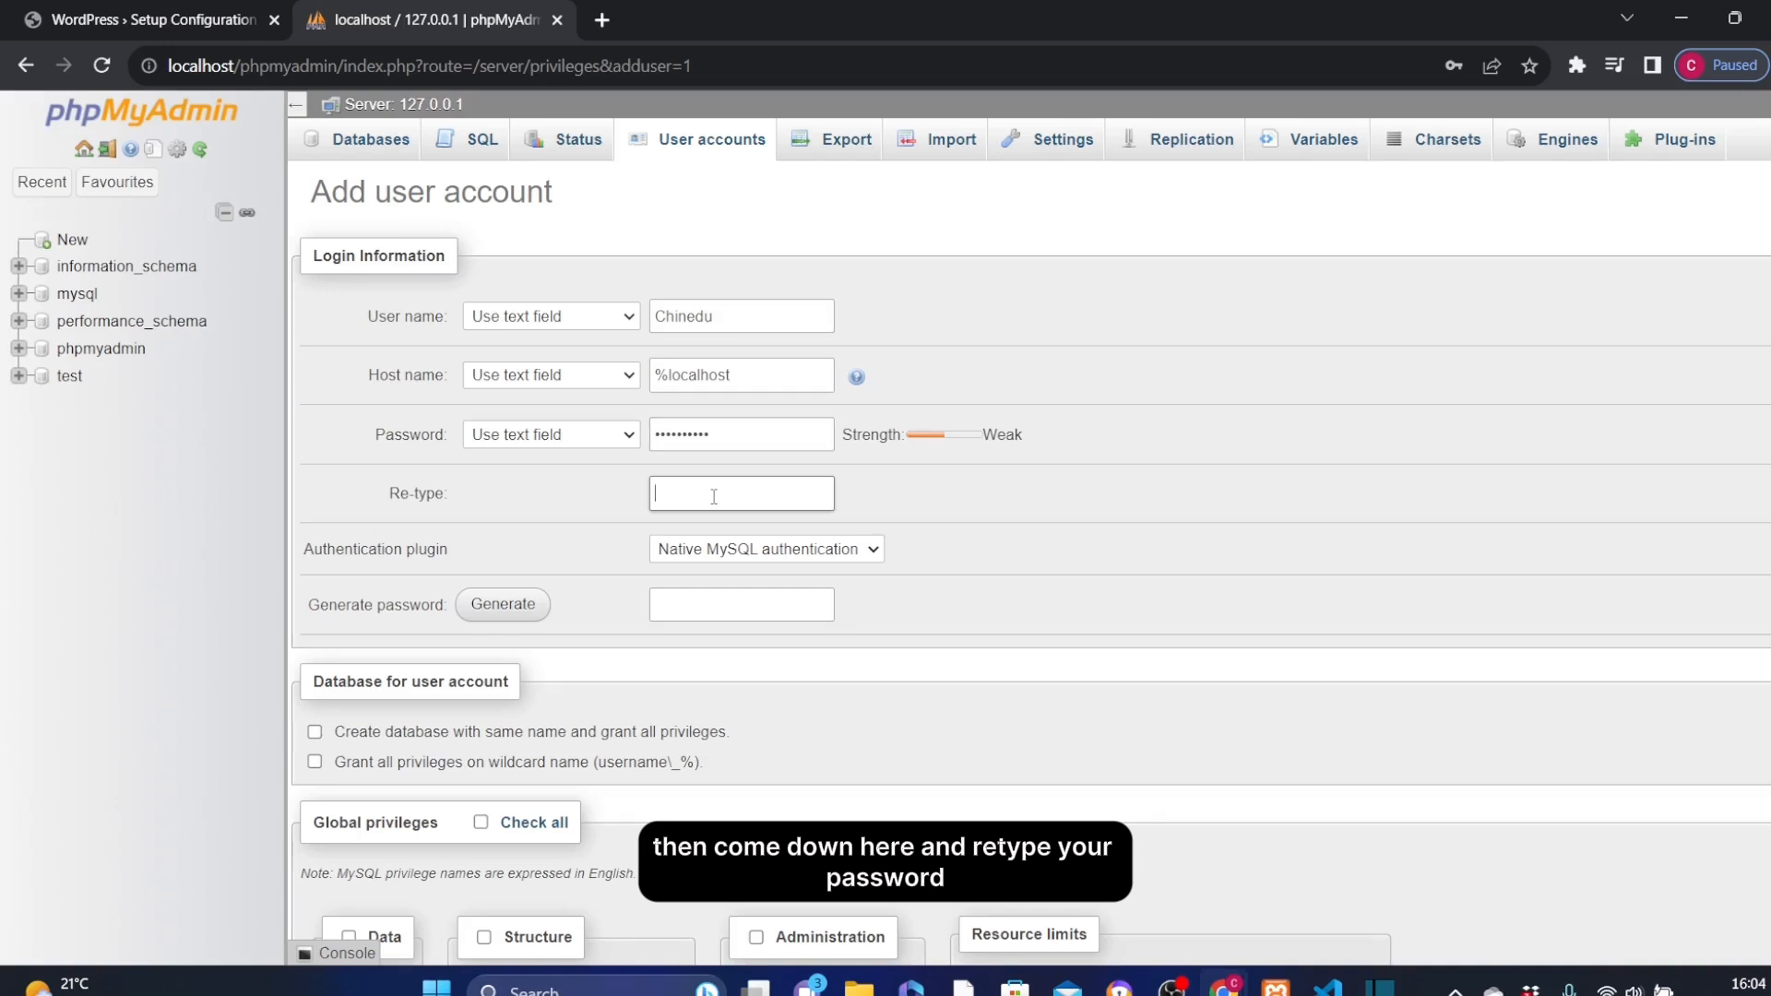
pyautogui.hotkey('ctrl', 'v')
# Grant the new user account all global privileges and create the account
pyautogui.scroll(-3, 749, 712)
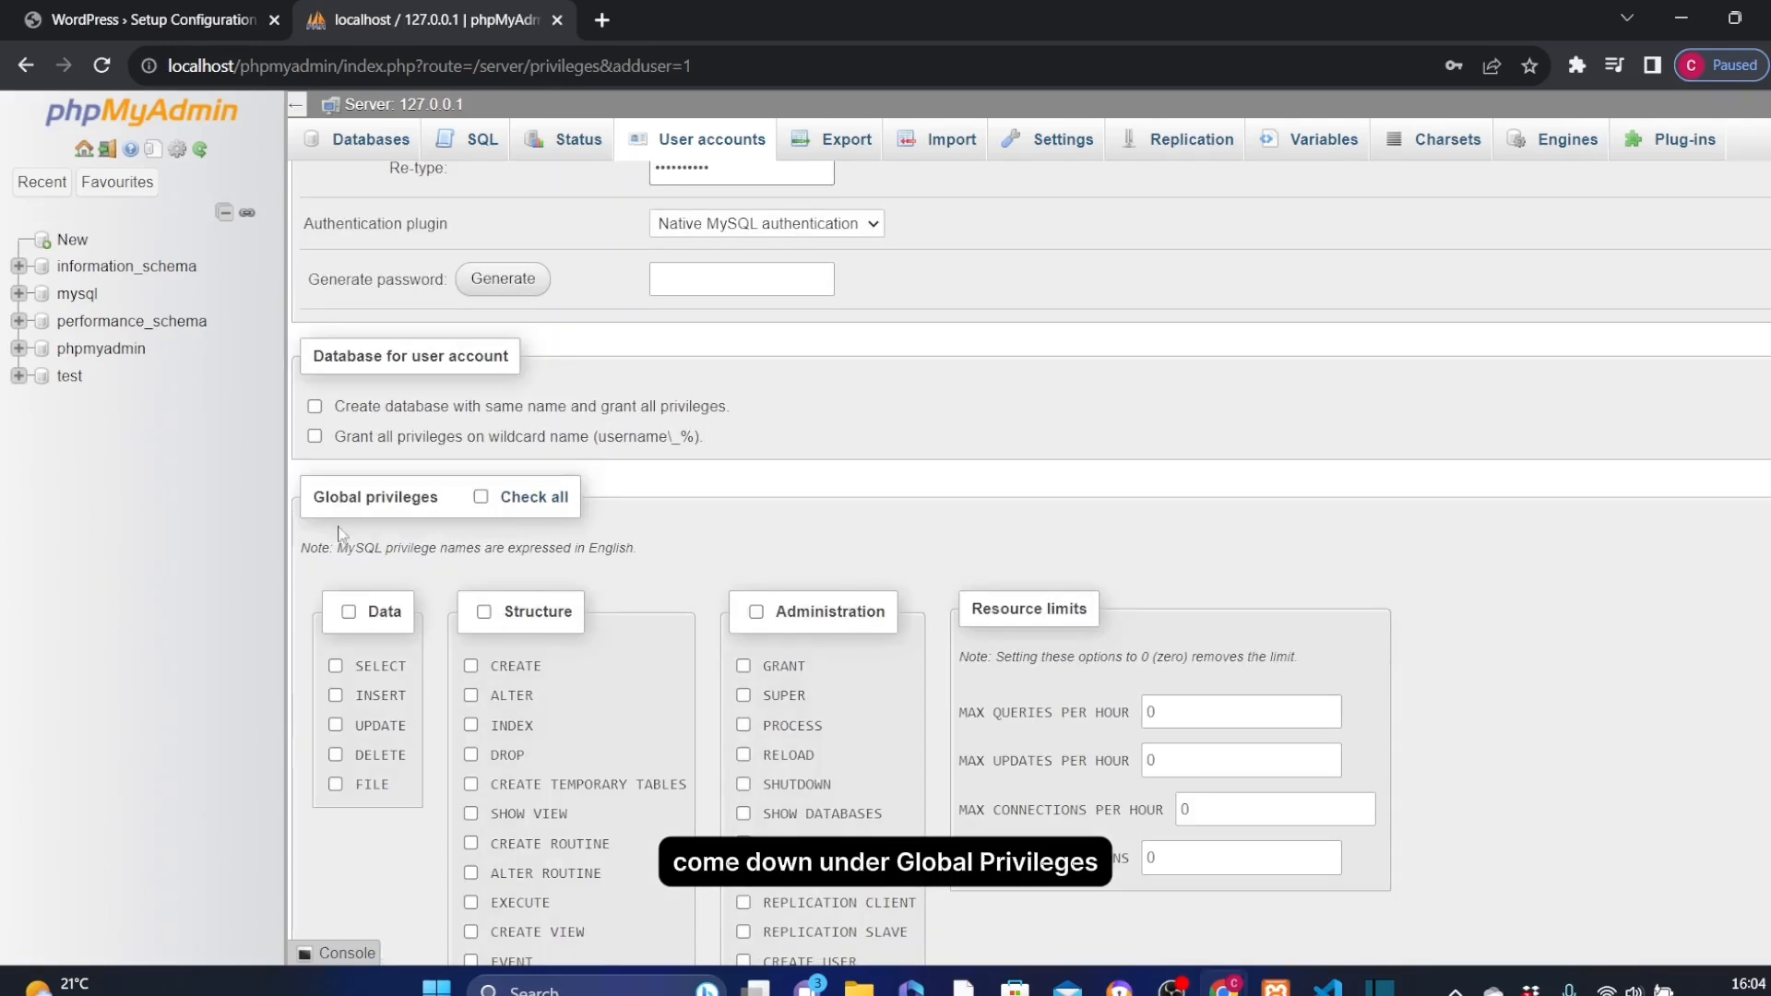
pyautogui.click(523, 499)
pyautogui.scroll(-5, 523, 499)
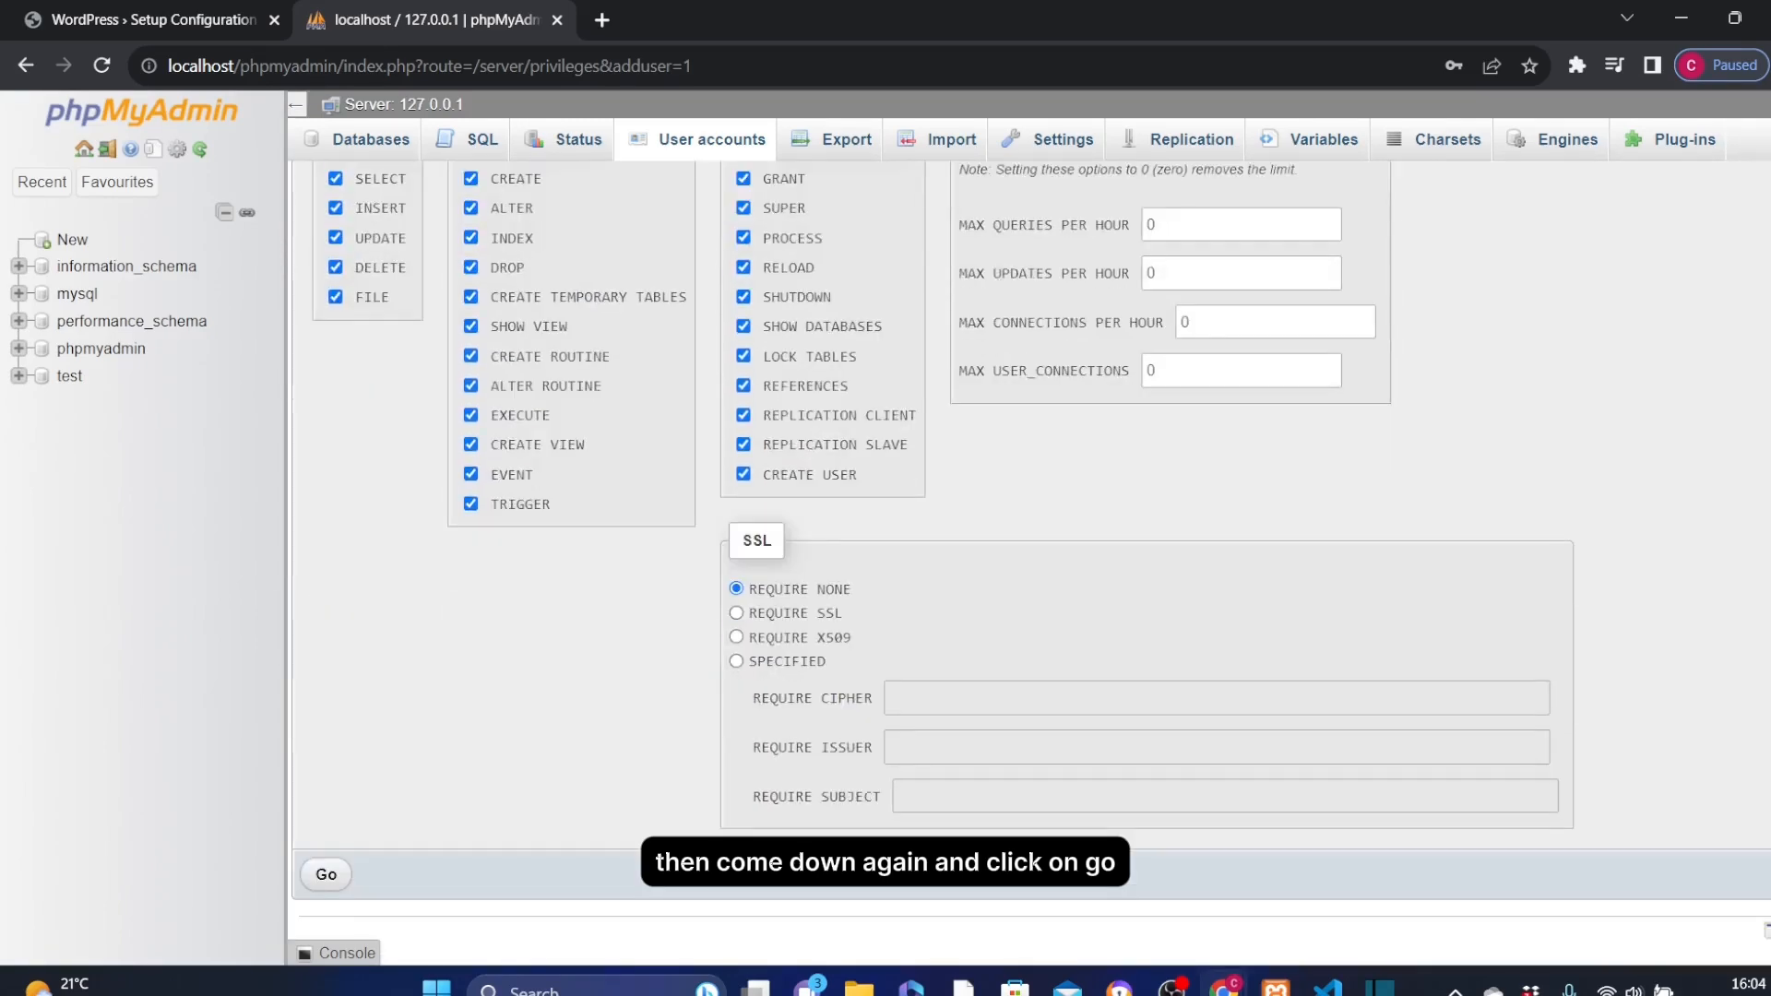
pyautogui.click(326, 874)
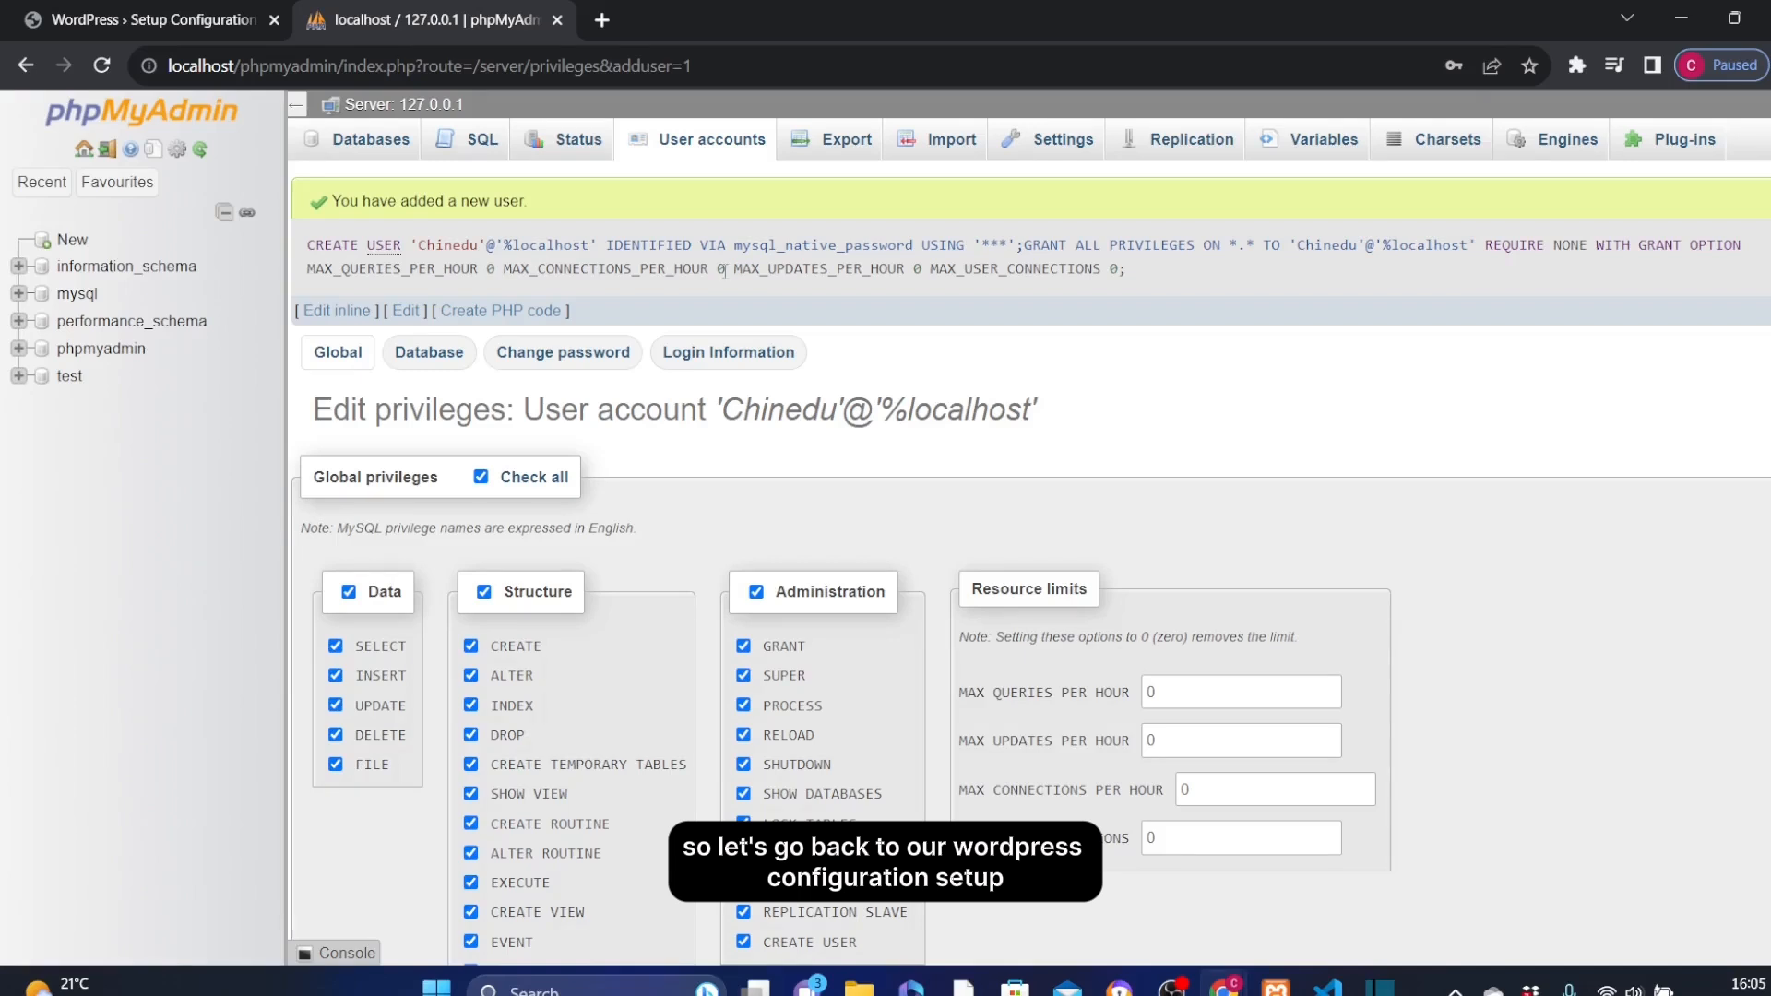
# Fill in the database username and the database password in the WordPress setup form
pyautogui.click(138, 19)
pyautogui.click(719, 450)
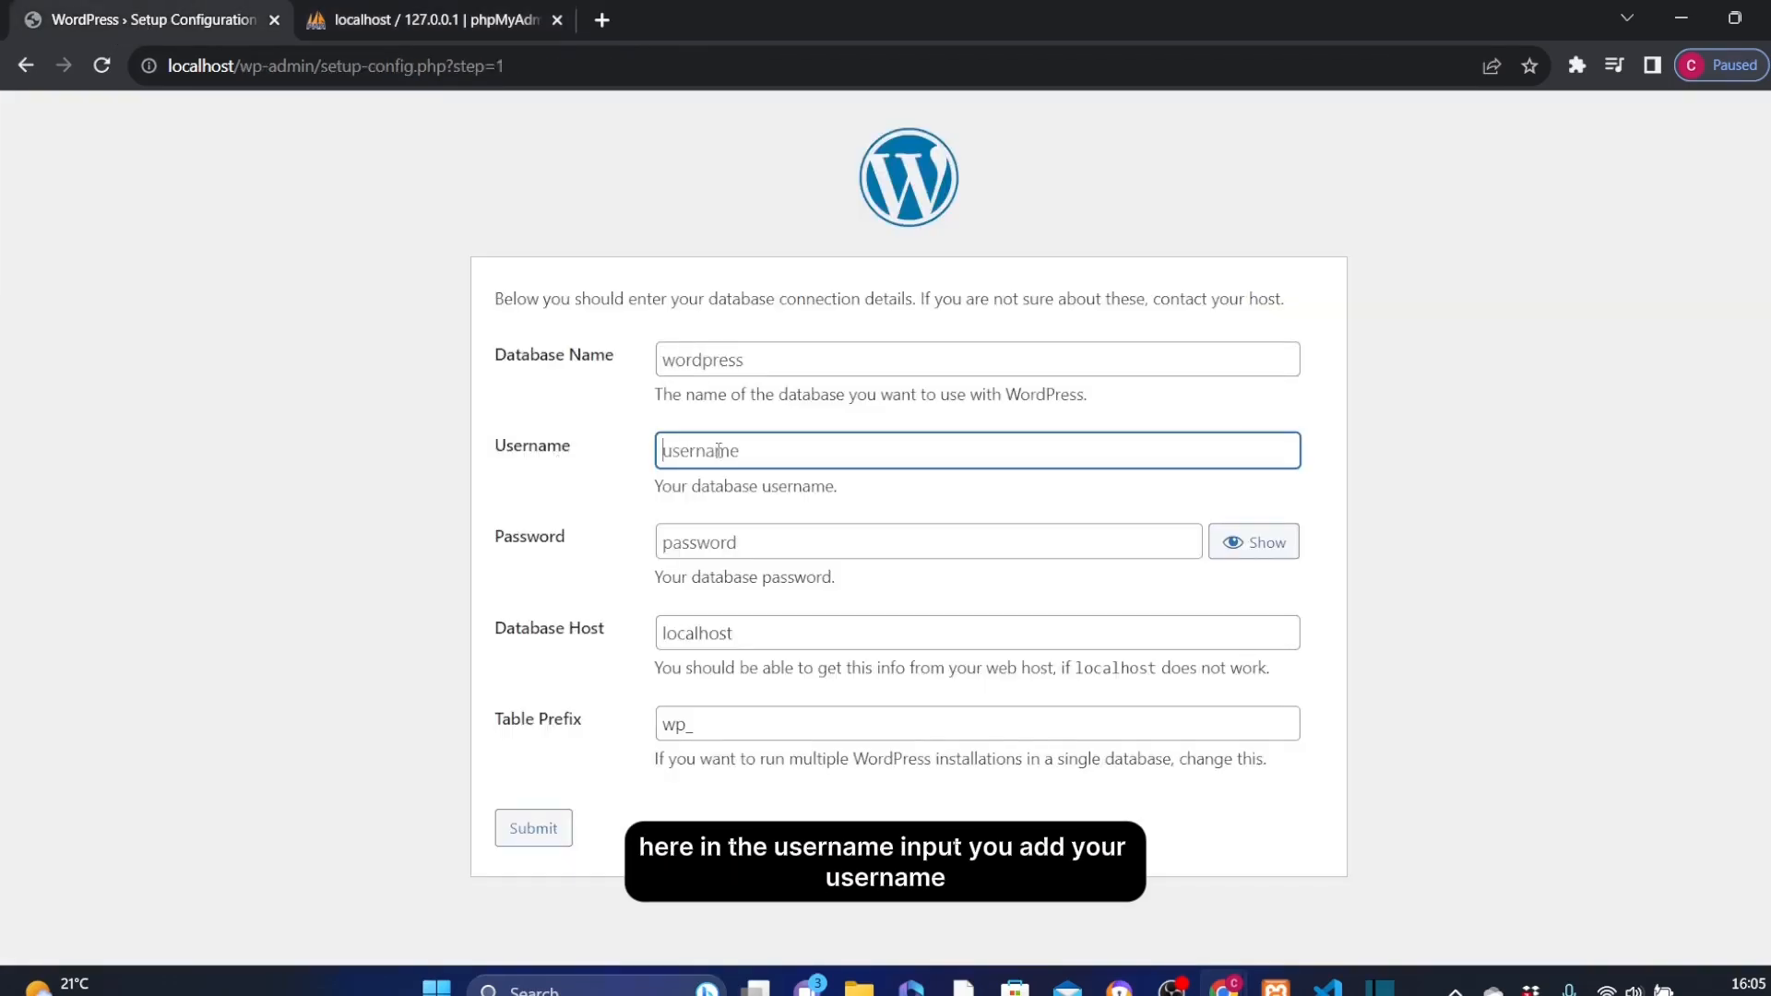
pyautogui.write('Chined')
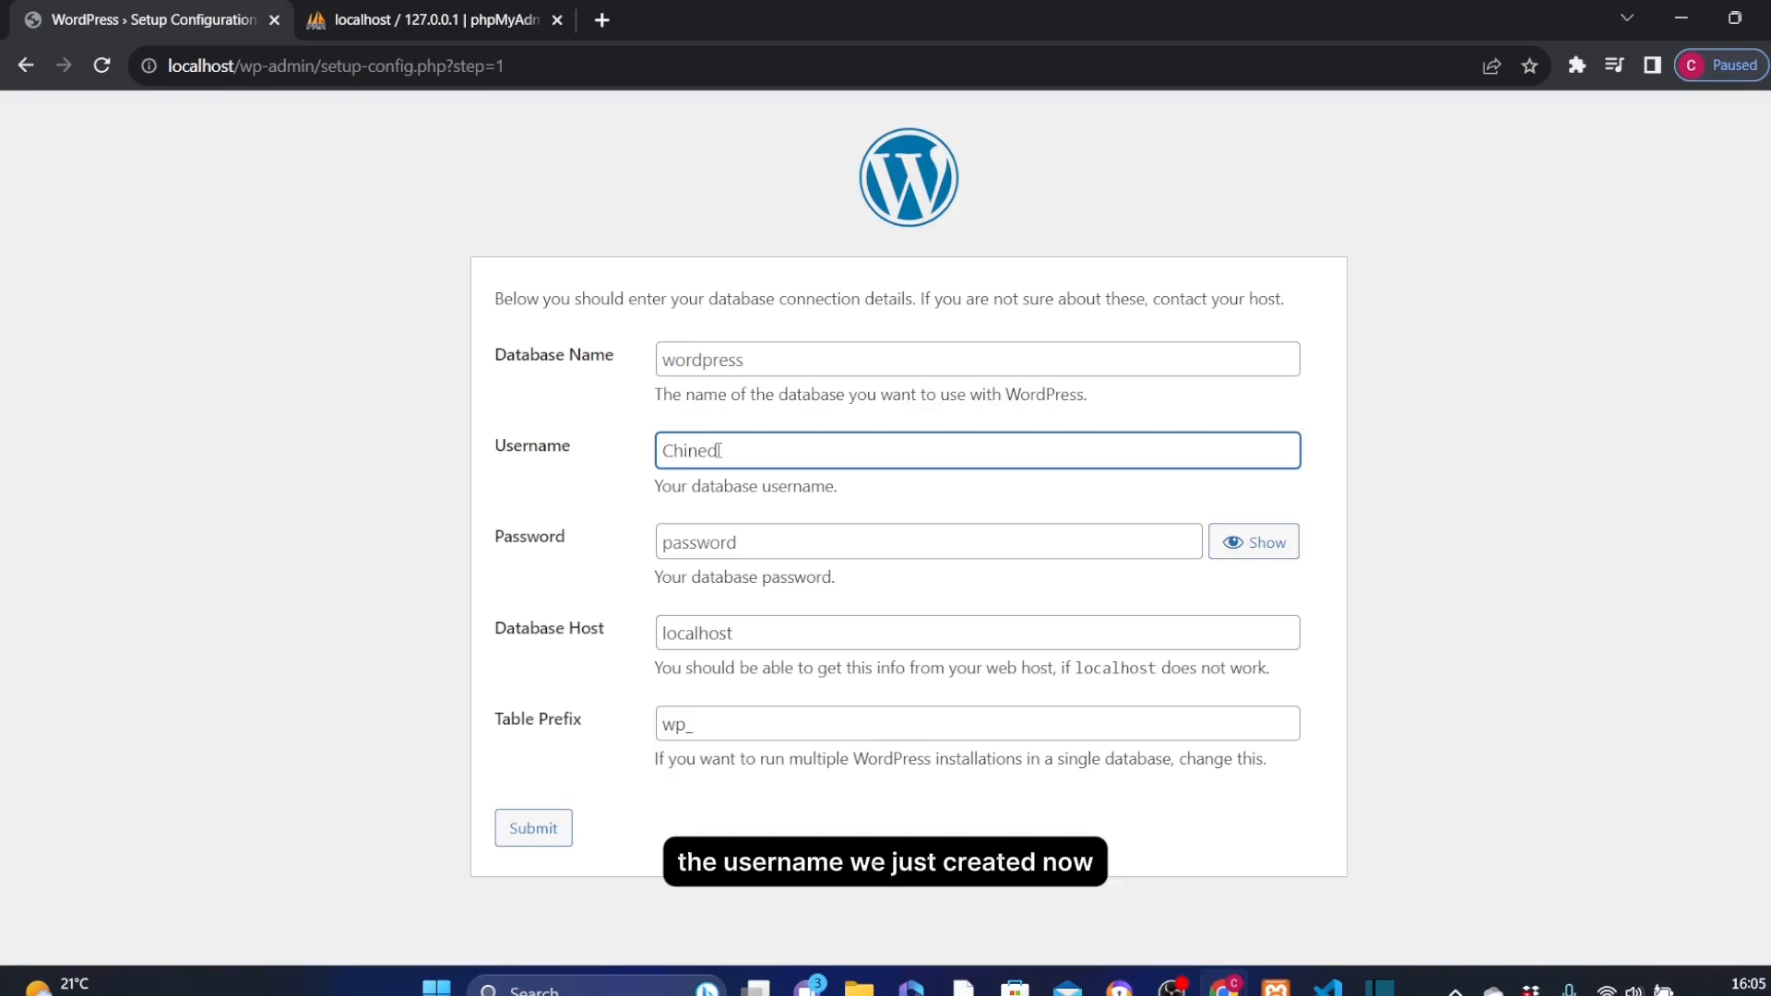
pyautogui.write('u')
pyautogui.click(714, 547)
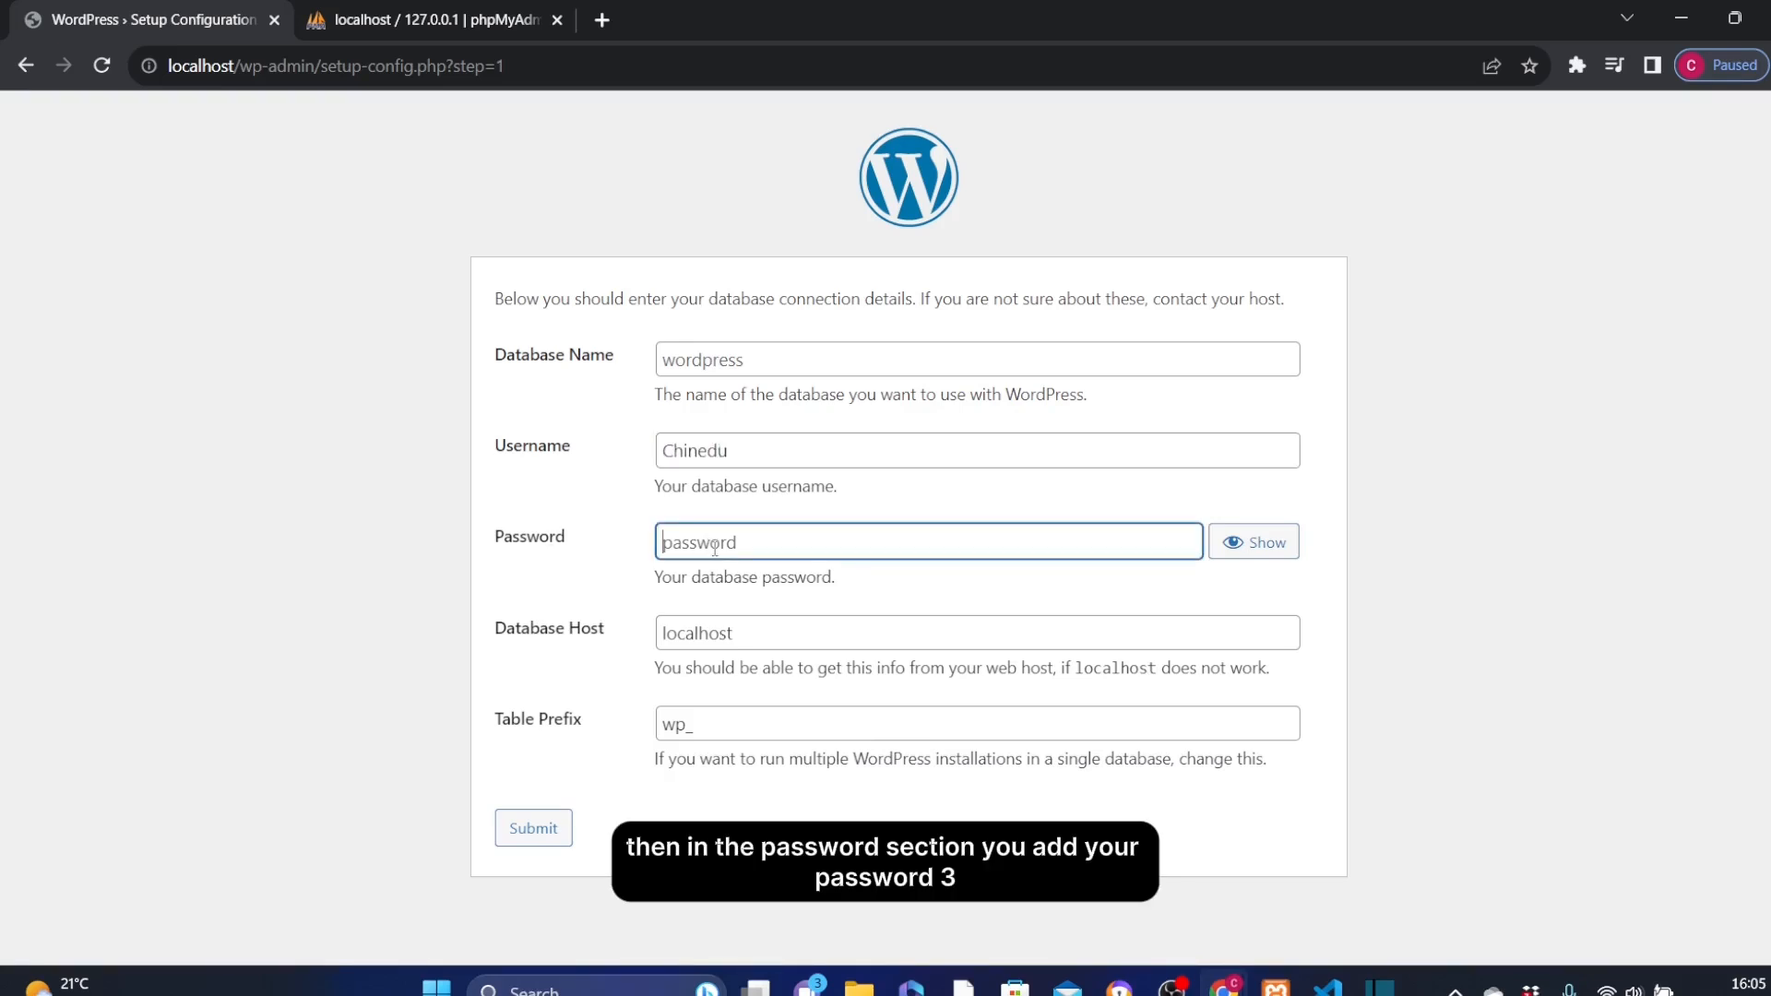
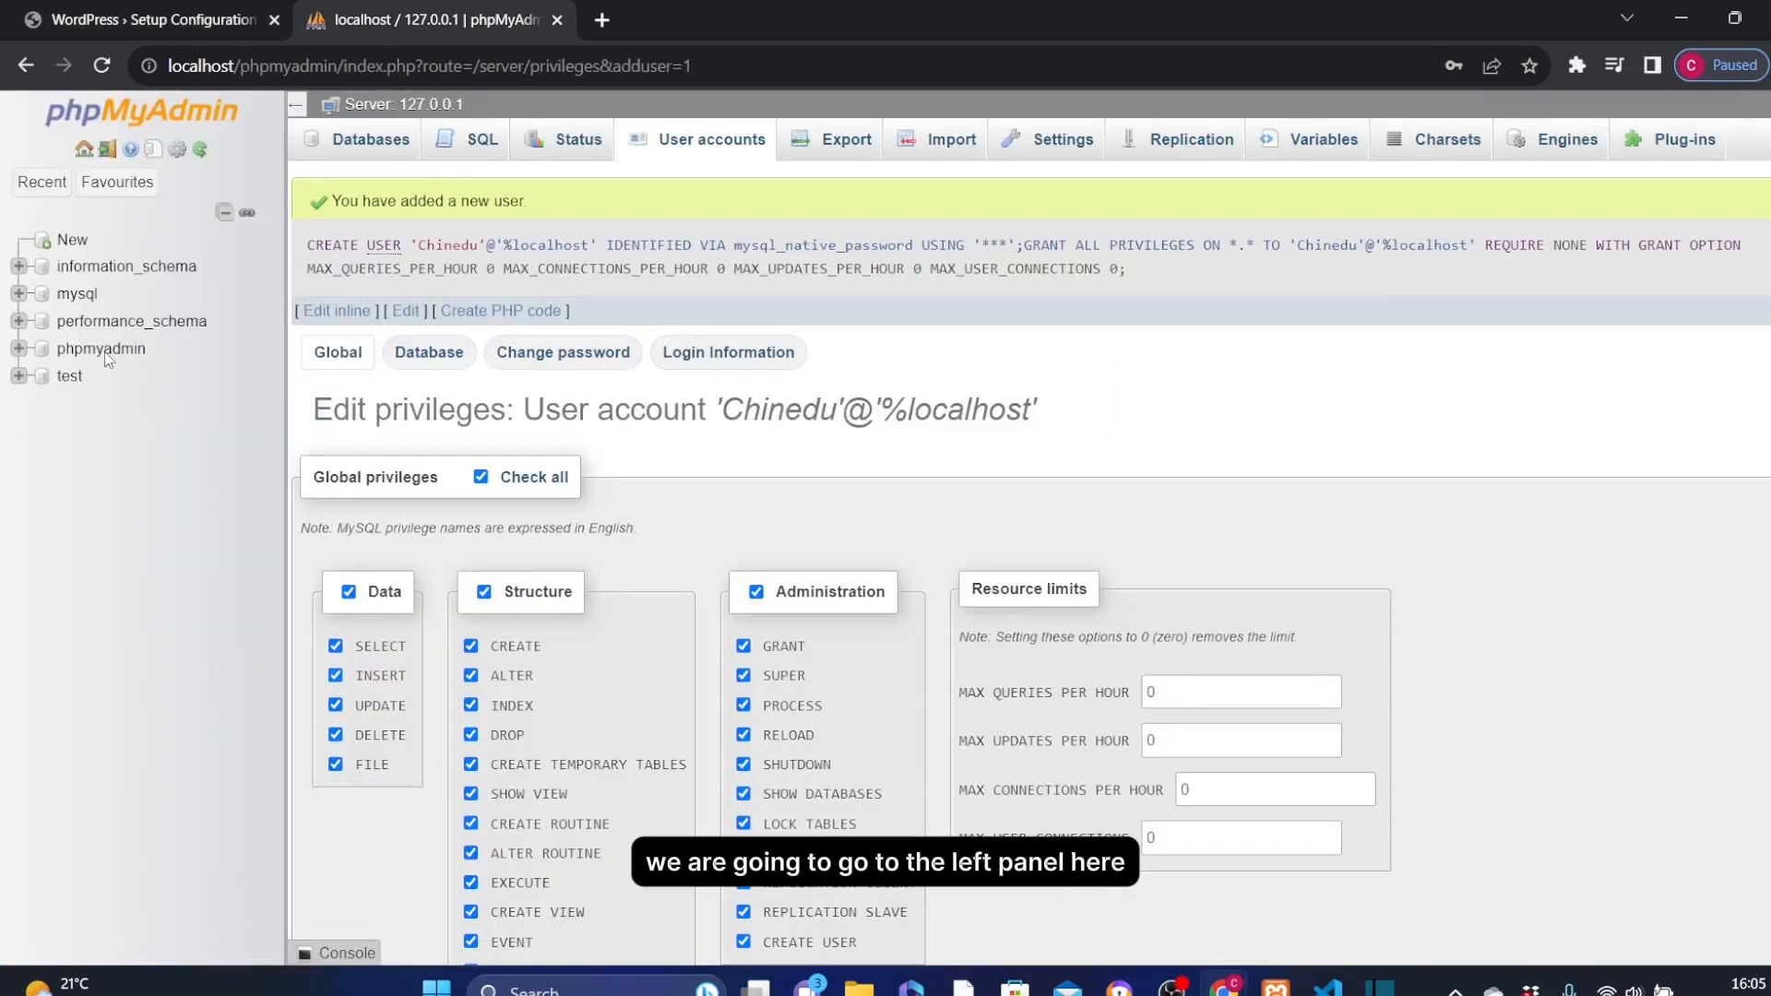
# Begin a new database in phpMyAdmin and enter wordpress tutorial as its name
pyautogui.click(68, 241)
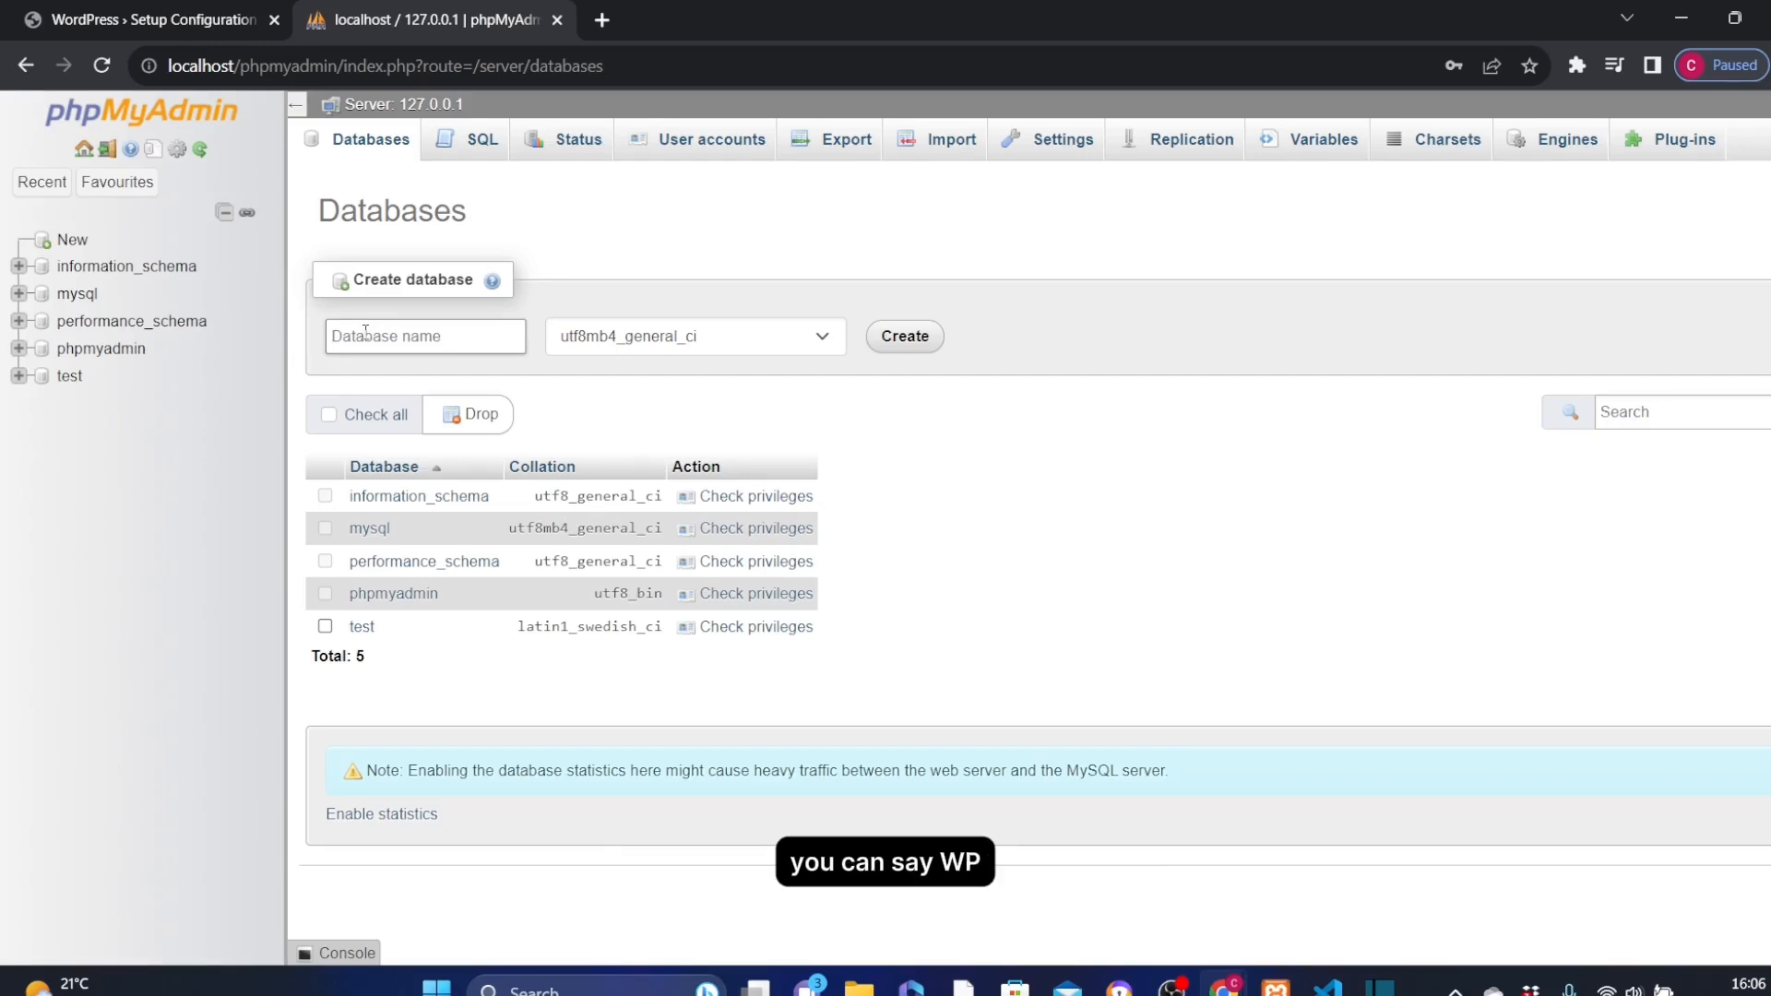
pyautogui.write('wp')
pyautogui.press('BackSpace')
pyautogui.press('BackSpace')
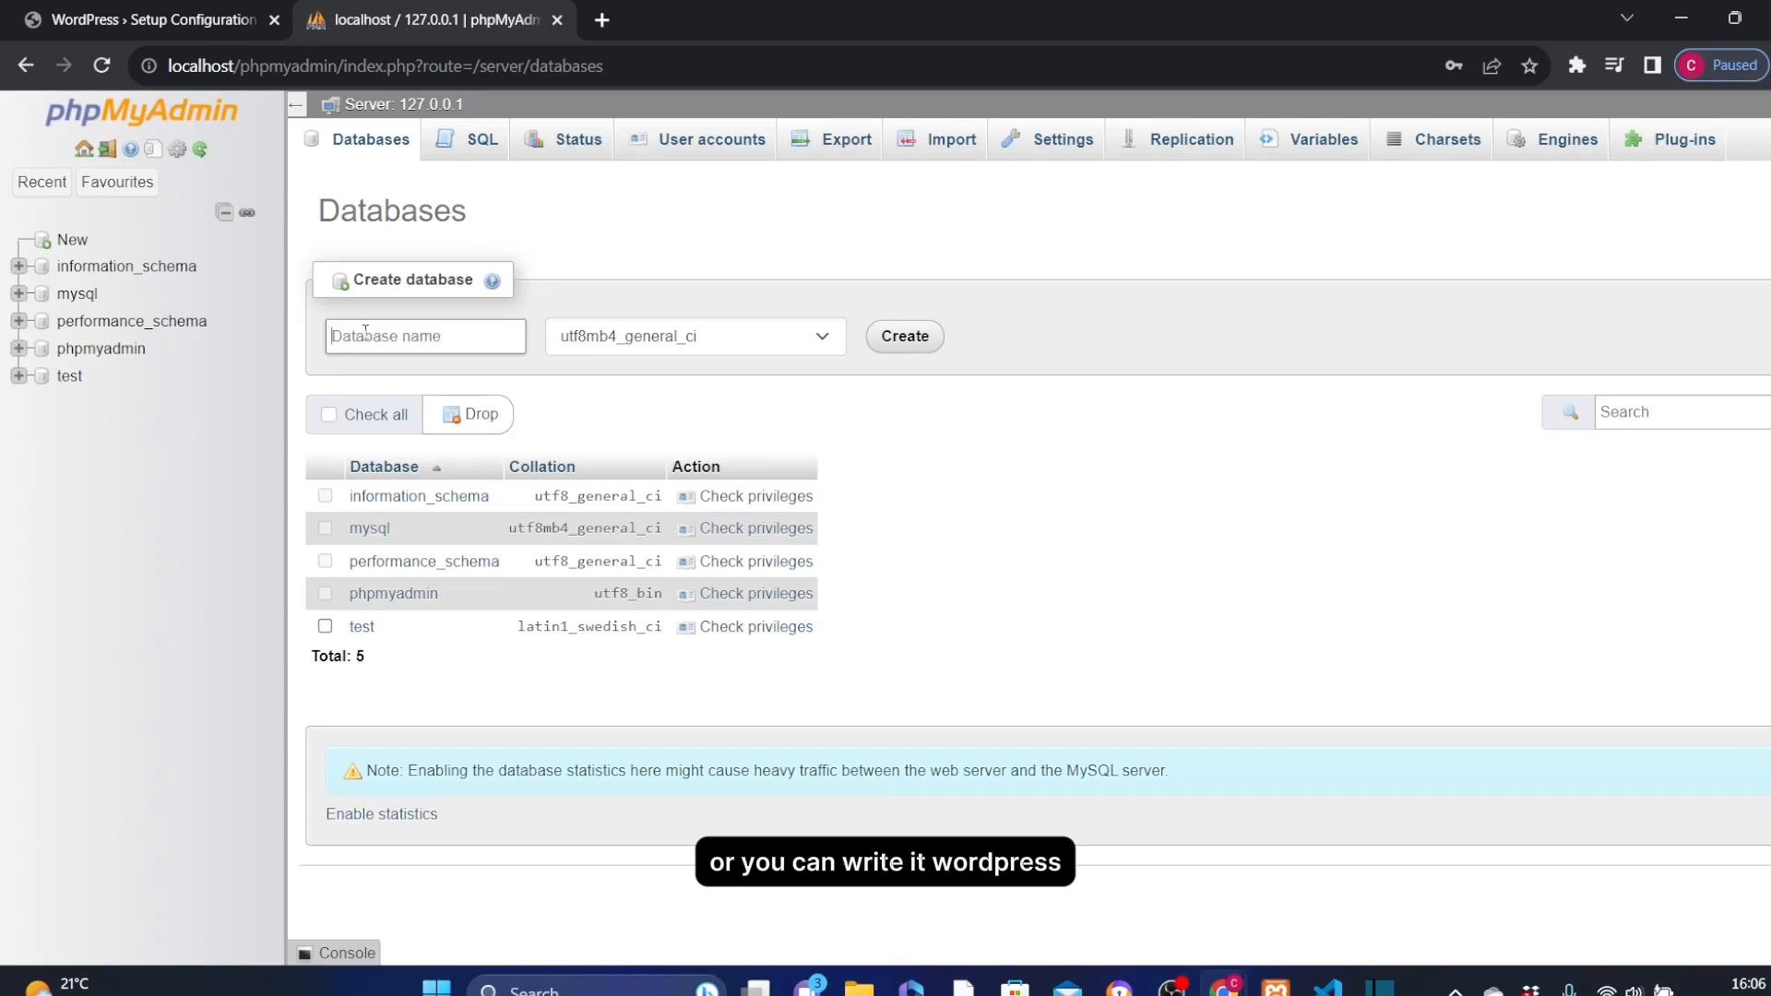
pyautogui.write('wordpress')
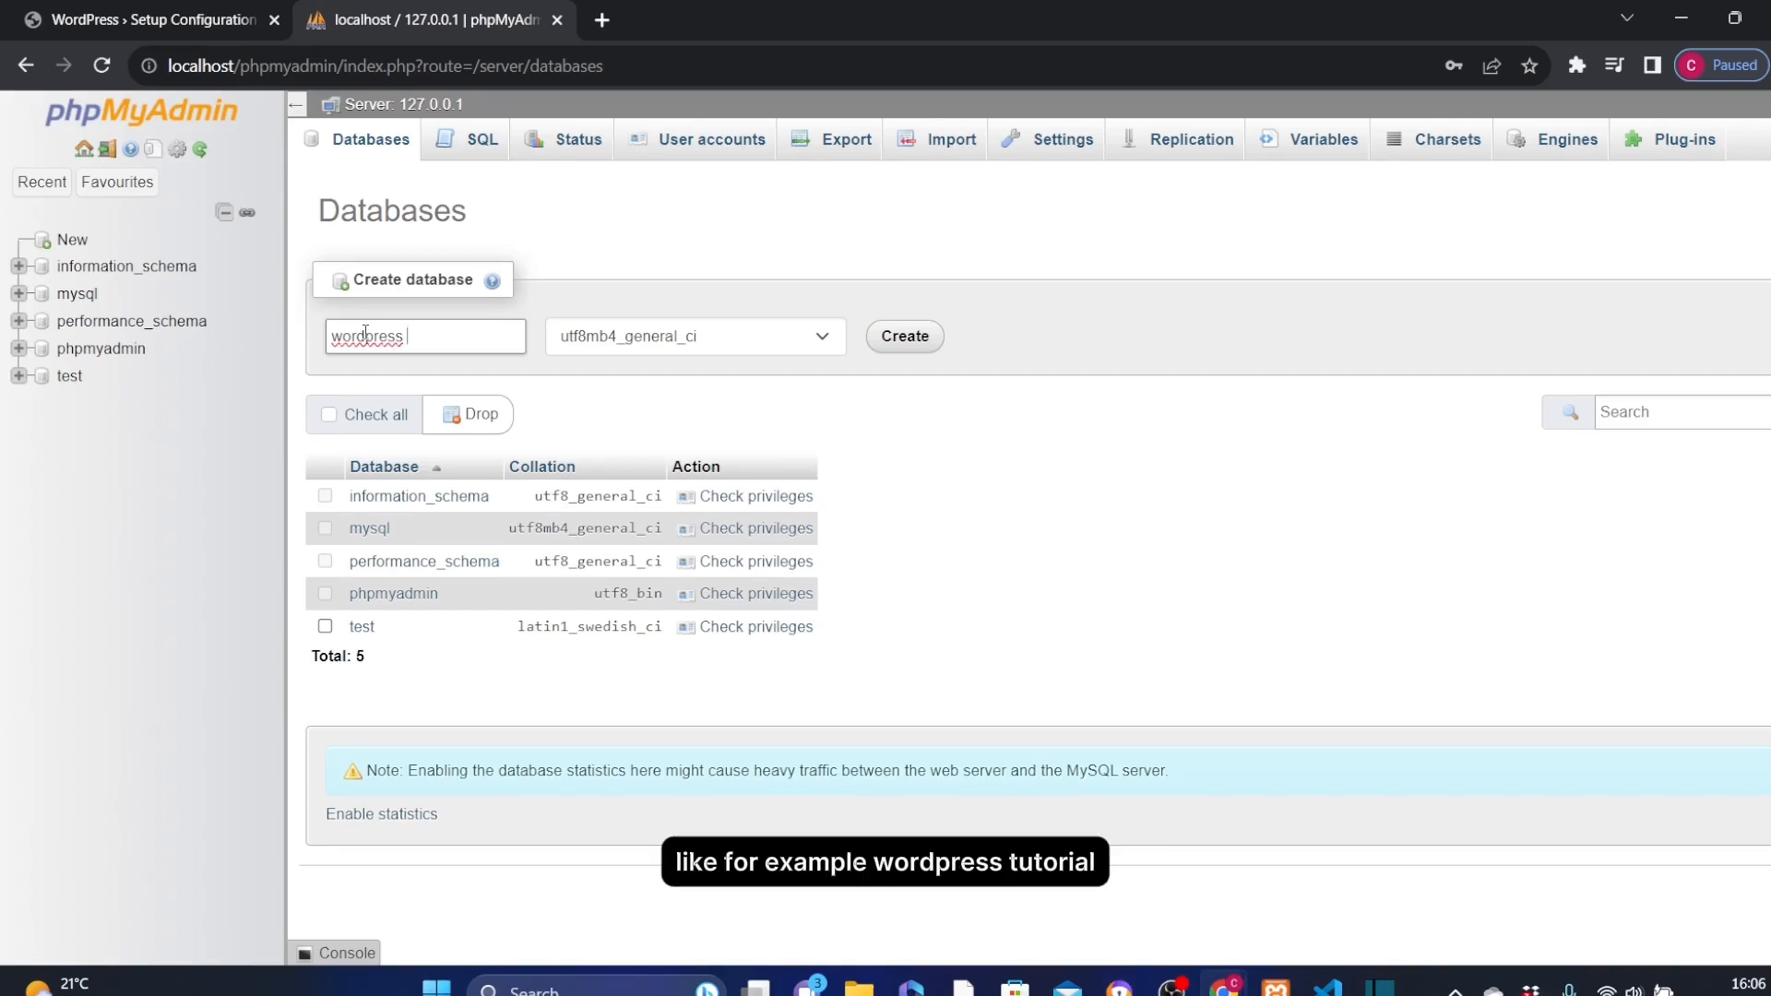
pyautogui.write('utorial')
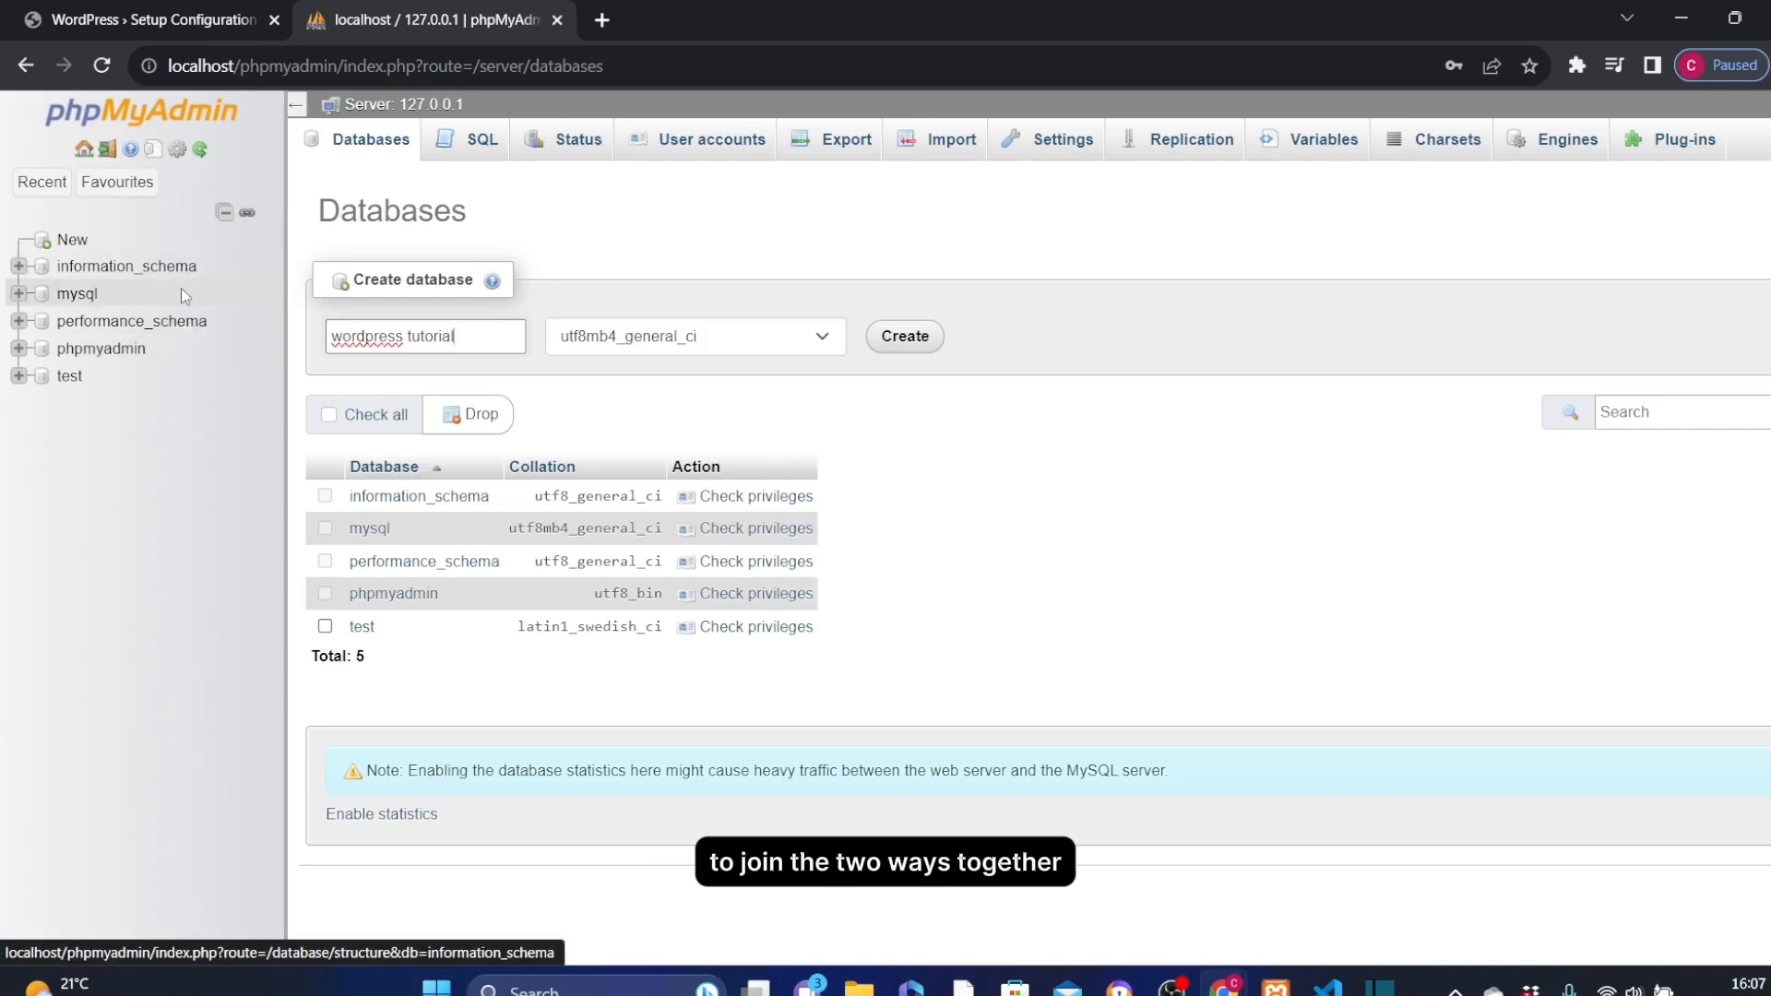
# Shorten the new database's name to wordpress and create the database
pyautogui.click(473, 341)
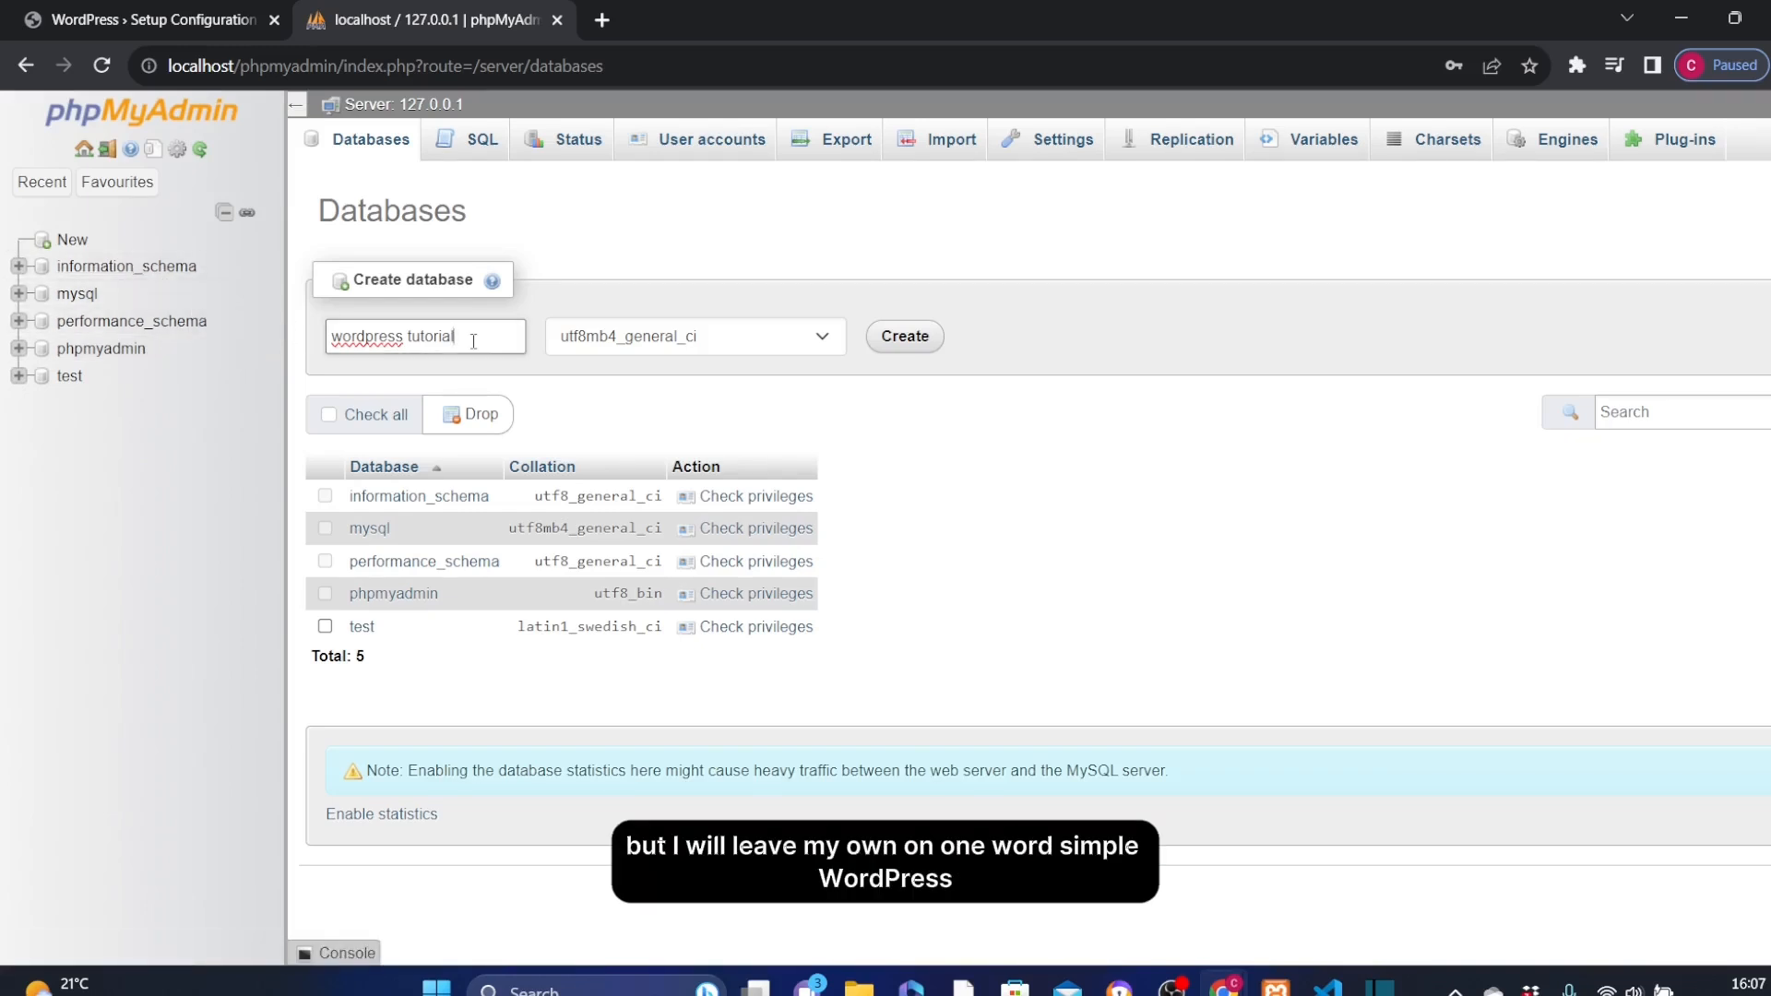
pyautogui.press('BackSpace')
pyautogui.press('BackSpace')
pyautogui.press('BackSpace')
pyautogui.press('BackSpace')
pyautogui.press('BackSpace')
pyautogui.press('BackSpace')
pyautogui.press('BackSpace')
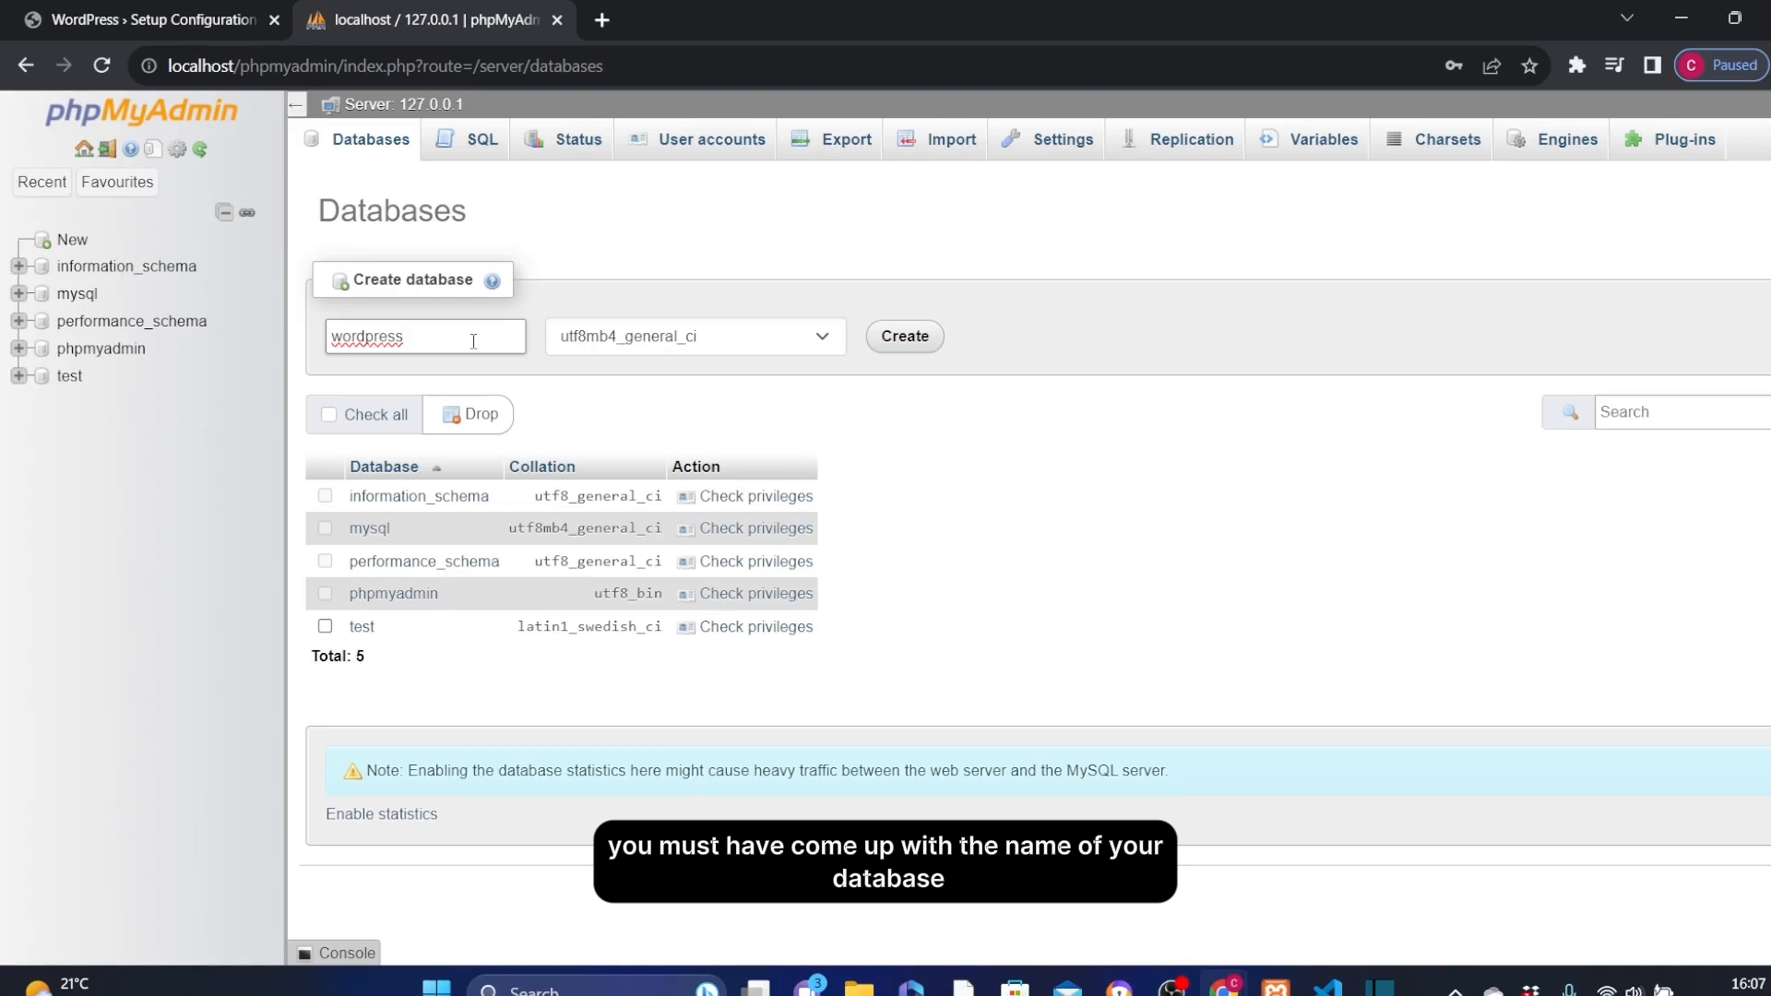
pyautogui.click(903, 337)
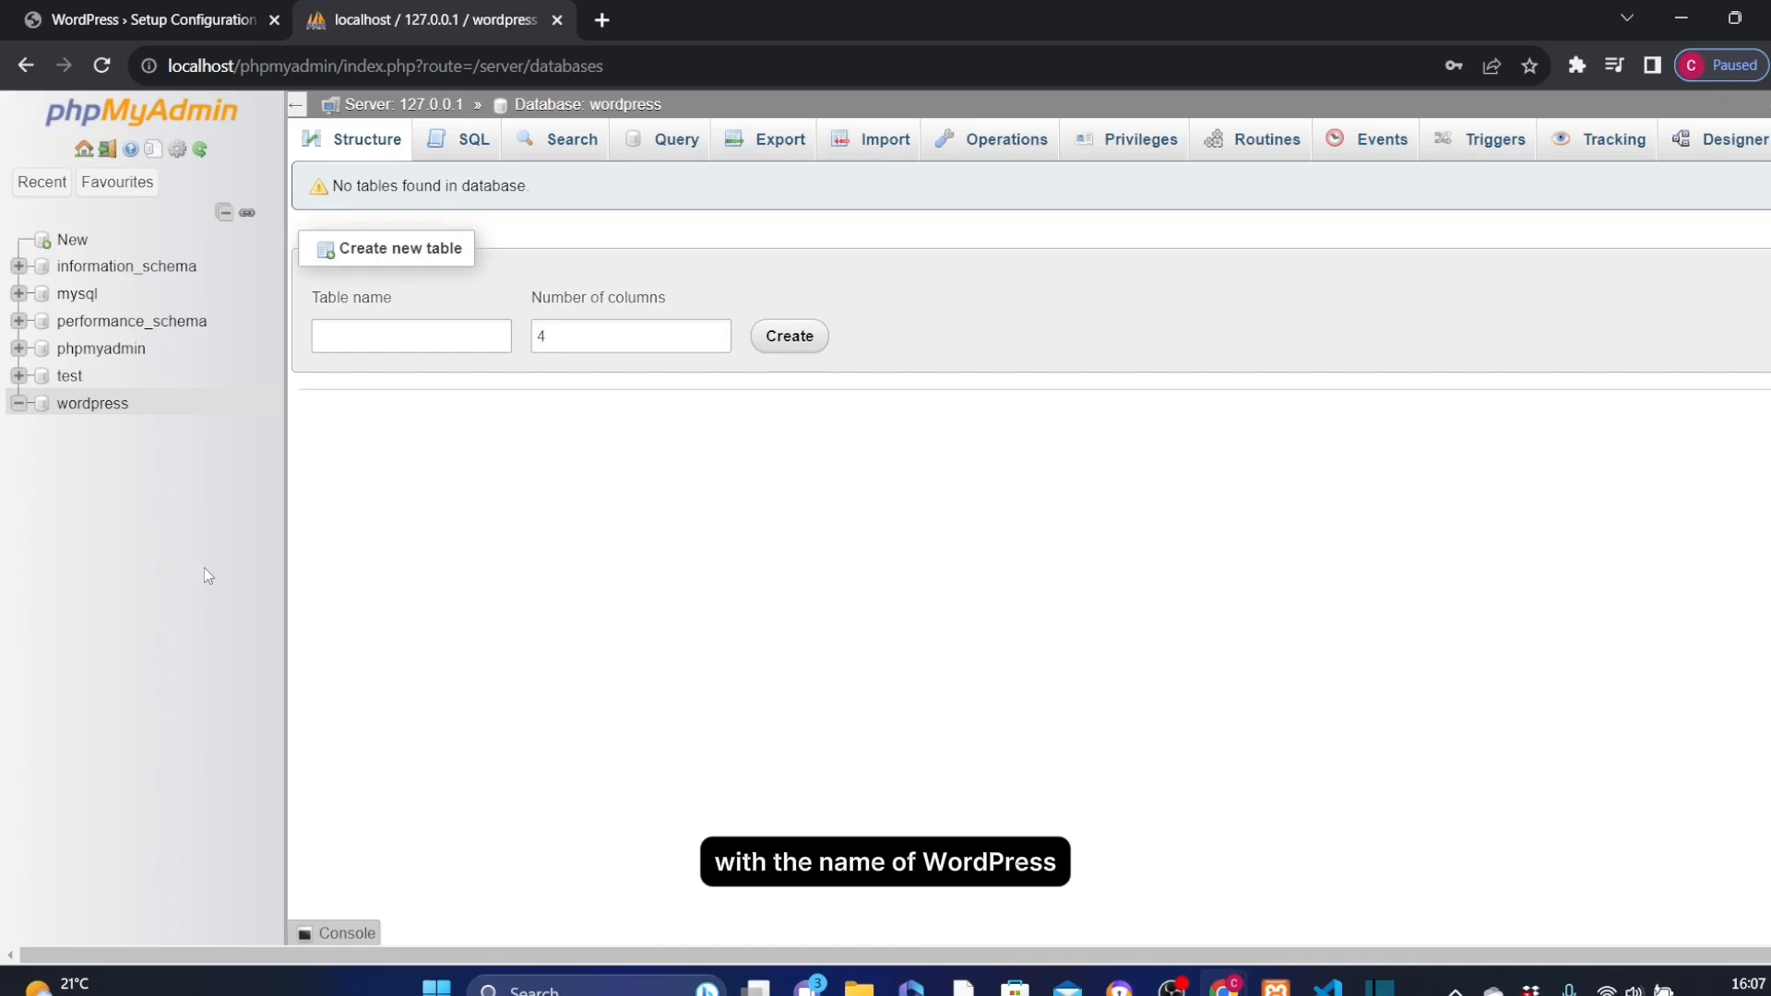
# Set the database name to wordpress in the WordPress setup form, submit the connection details and run the installation
pyautogui.click(42, 413)
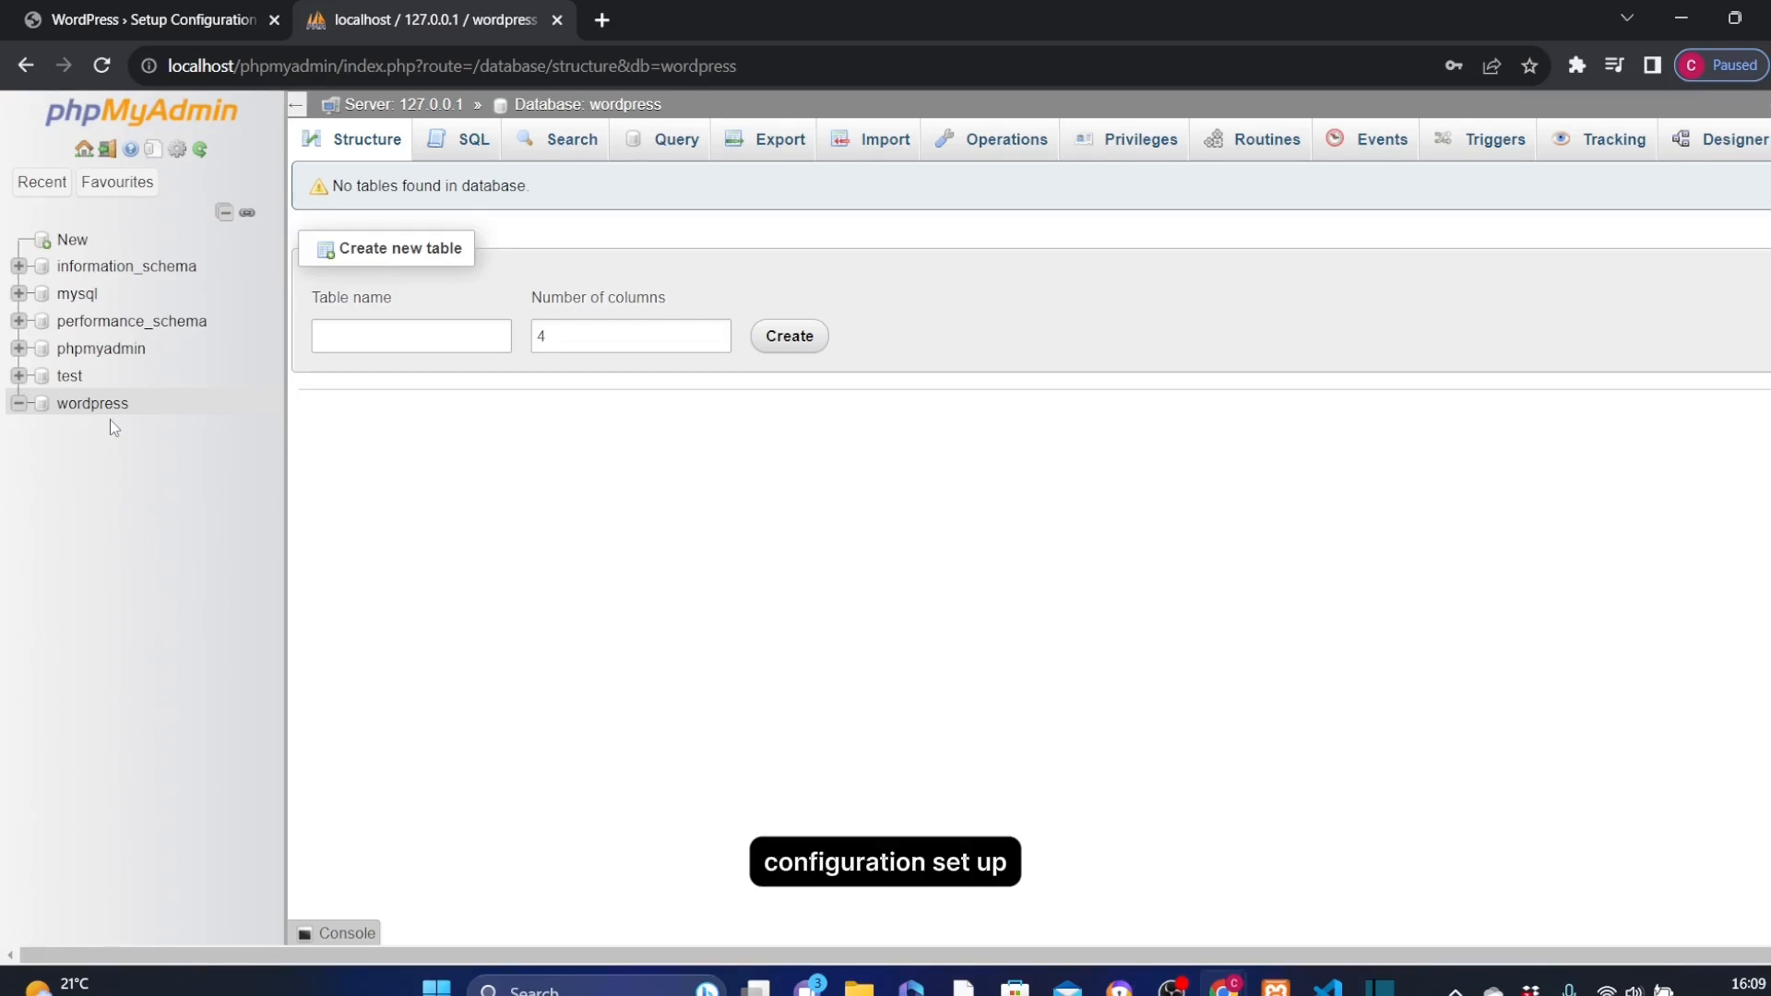
pyautogui.click(164, 20)
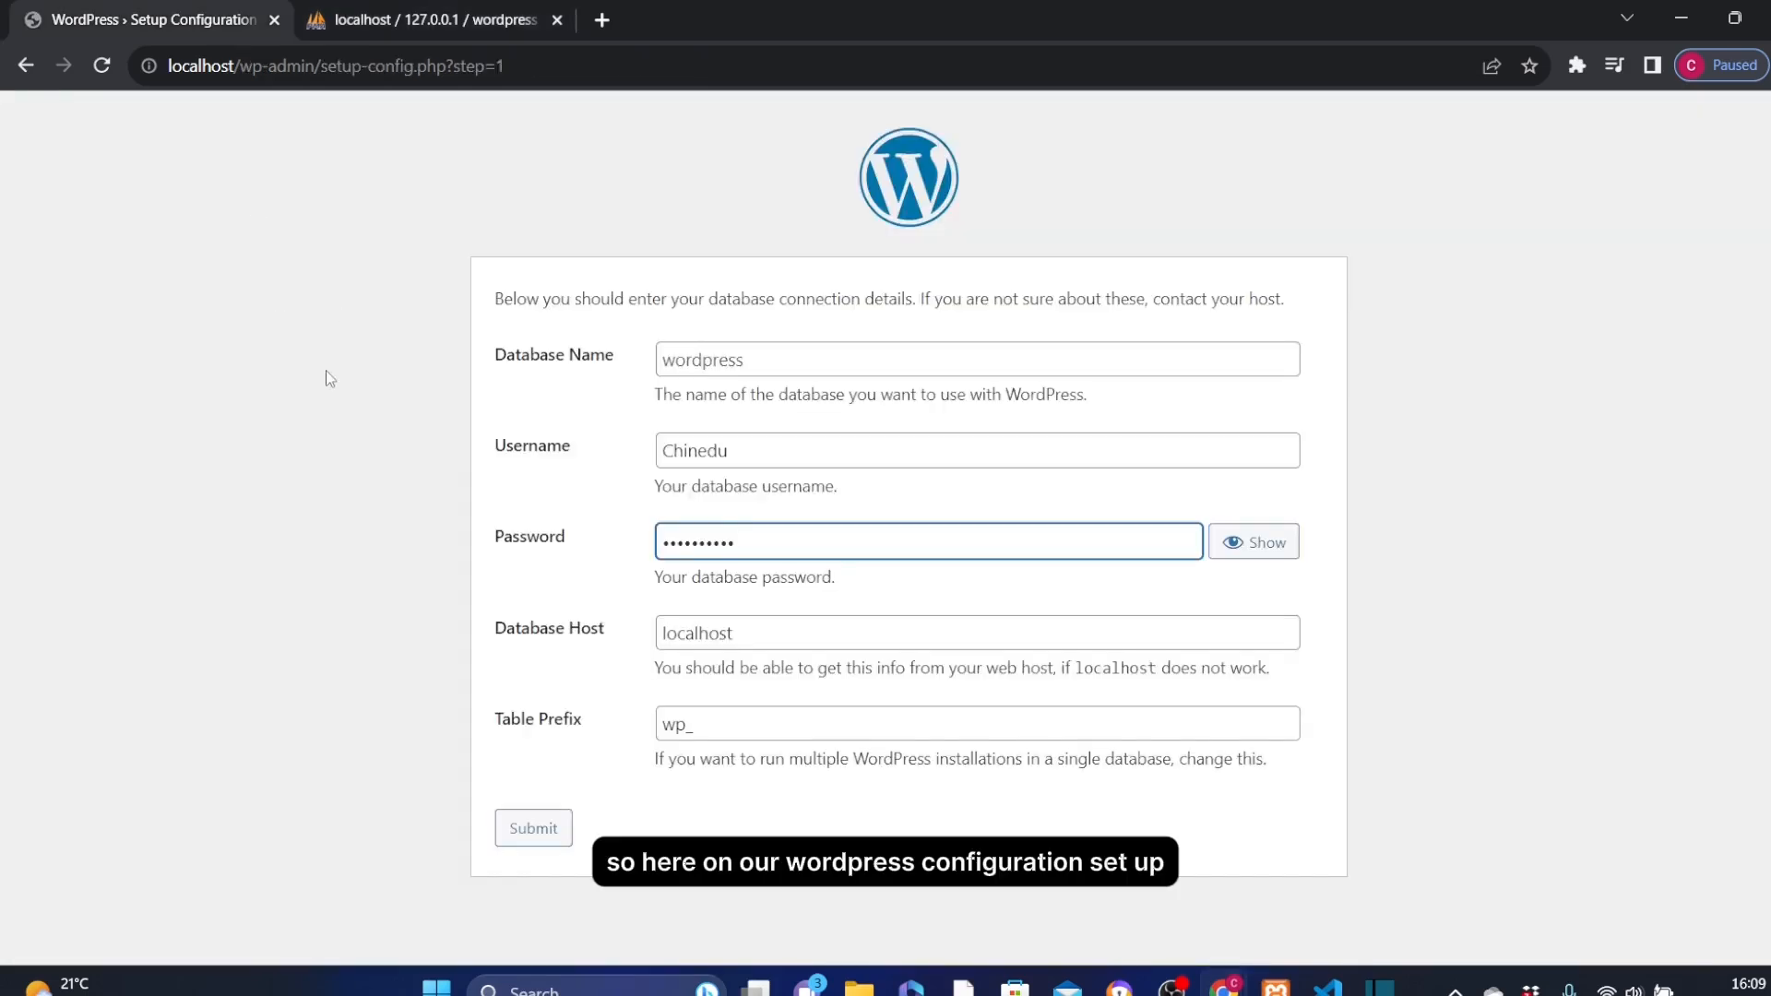
pyautogui.click(703, 360)
pyautogui.write('wordpress')
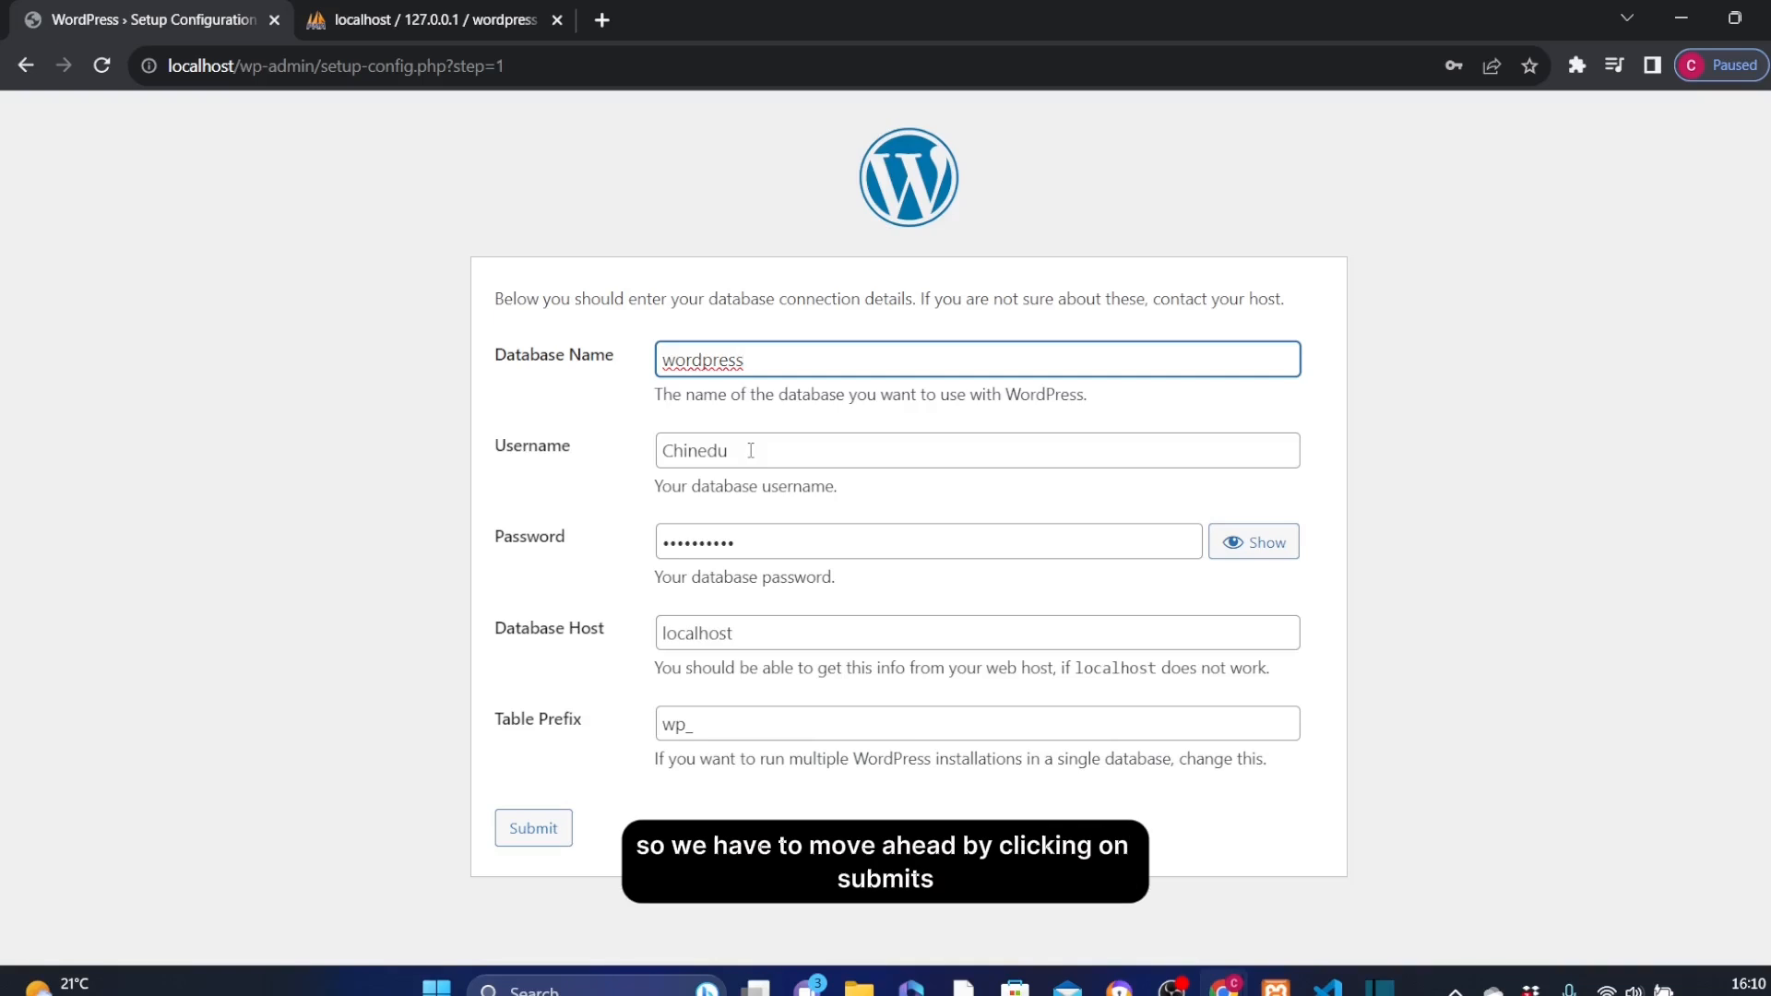
pyautogui.click(539, 812)
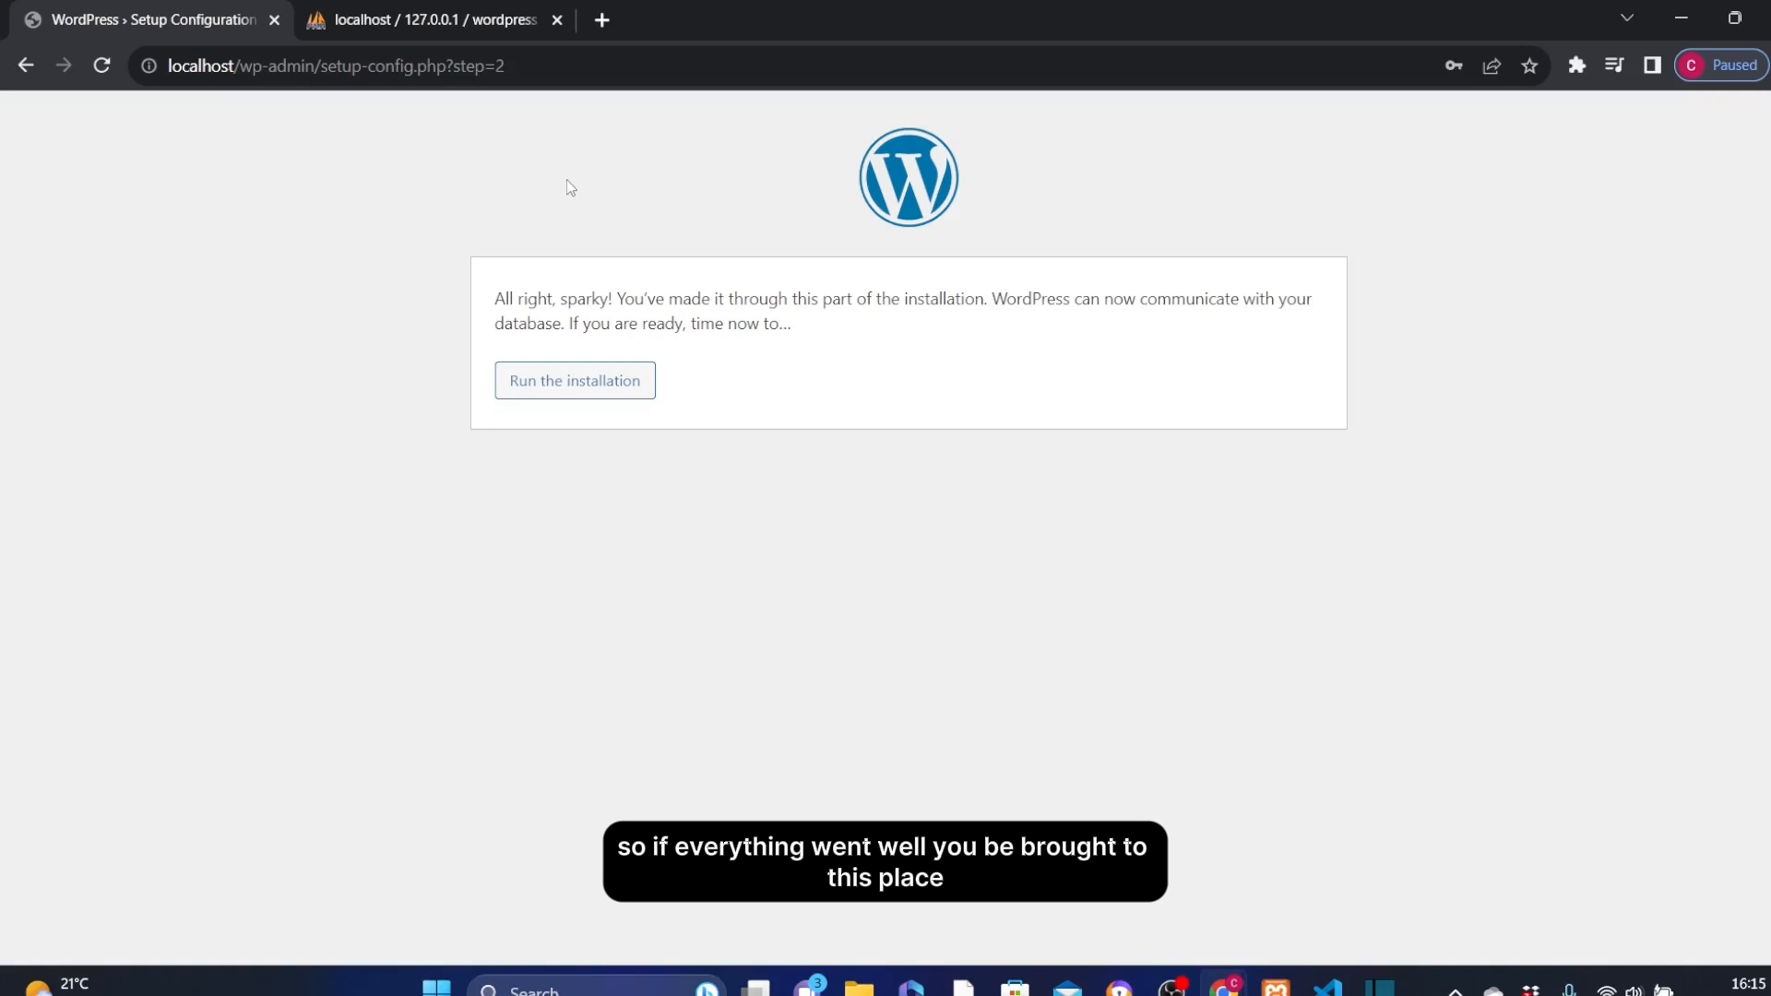
pyautogui.click(562, 388)
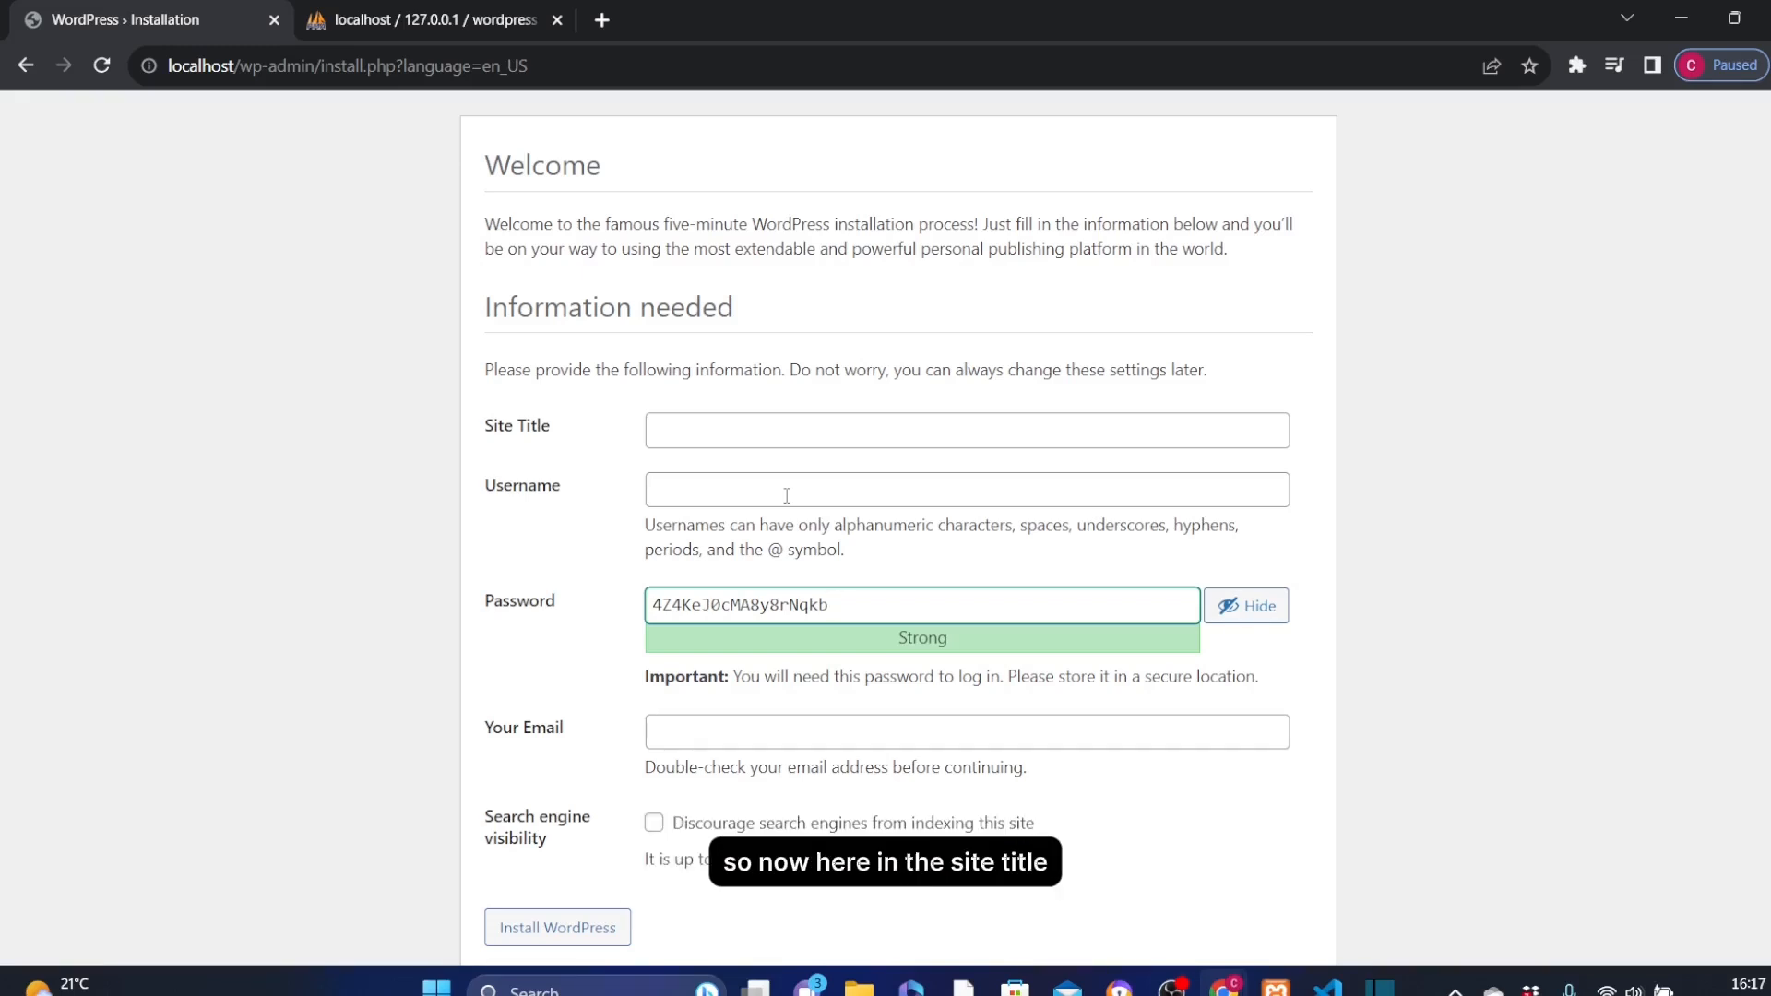
# Set the site title to the owner's first name followed by Dental Services, and the username to admin
pyautogui.click(685, 434)
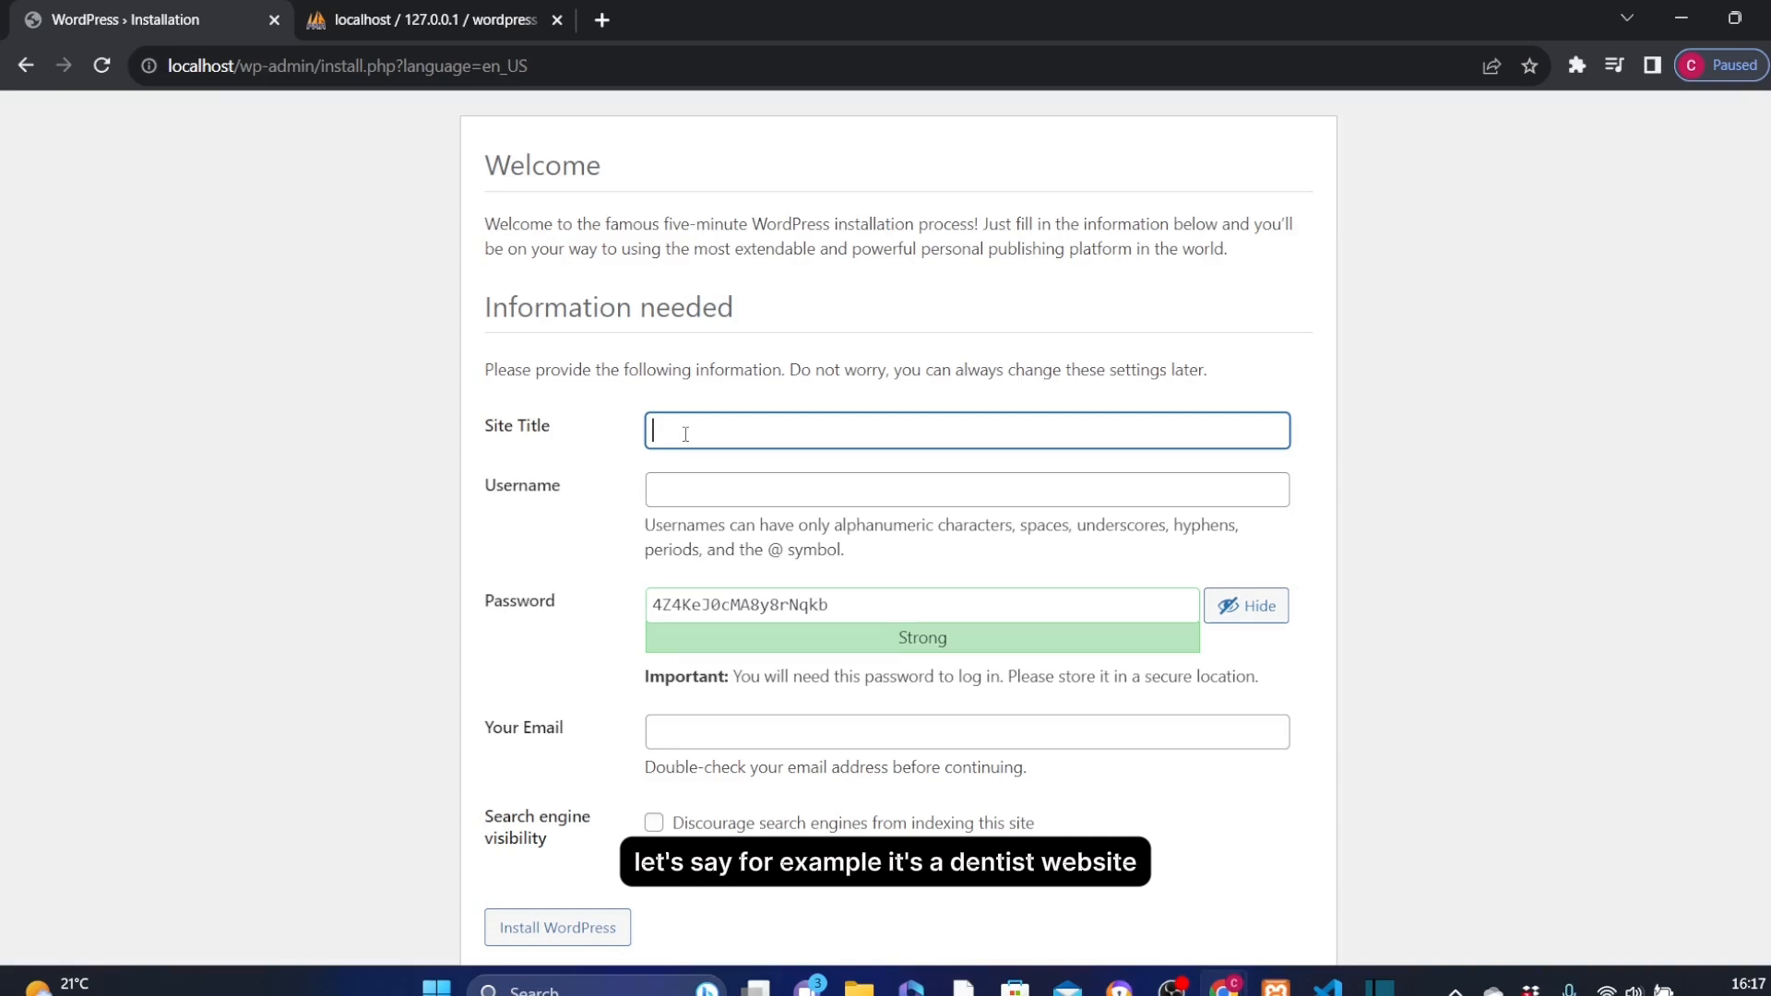
pyautogui.write('Ch')
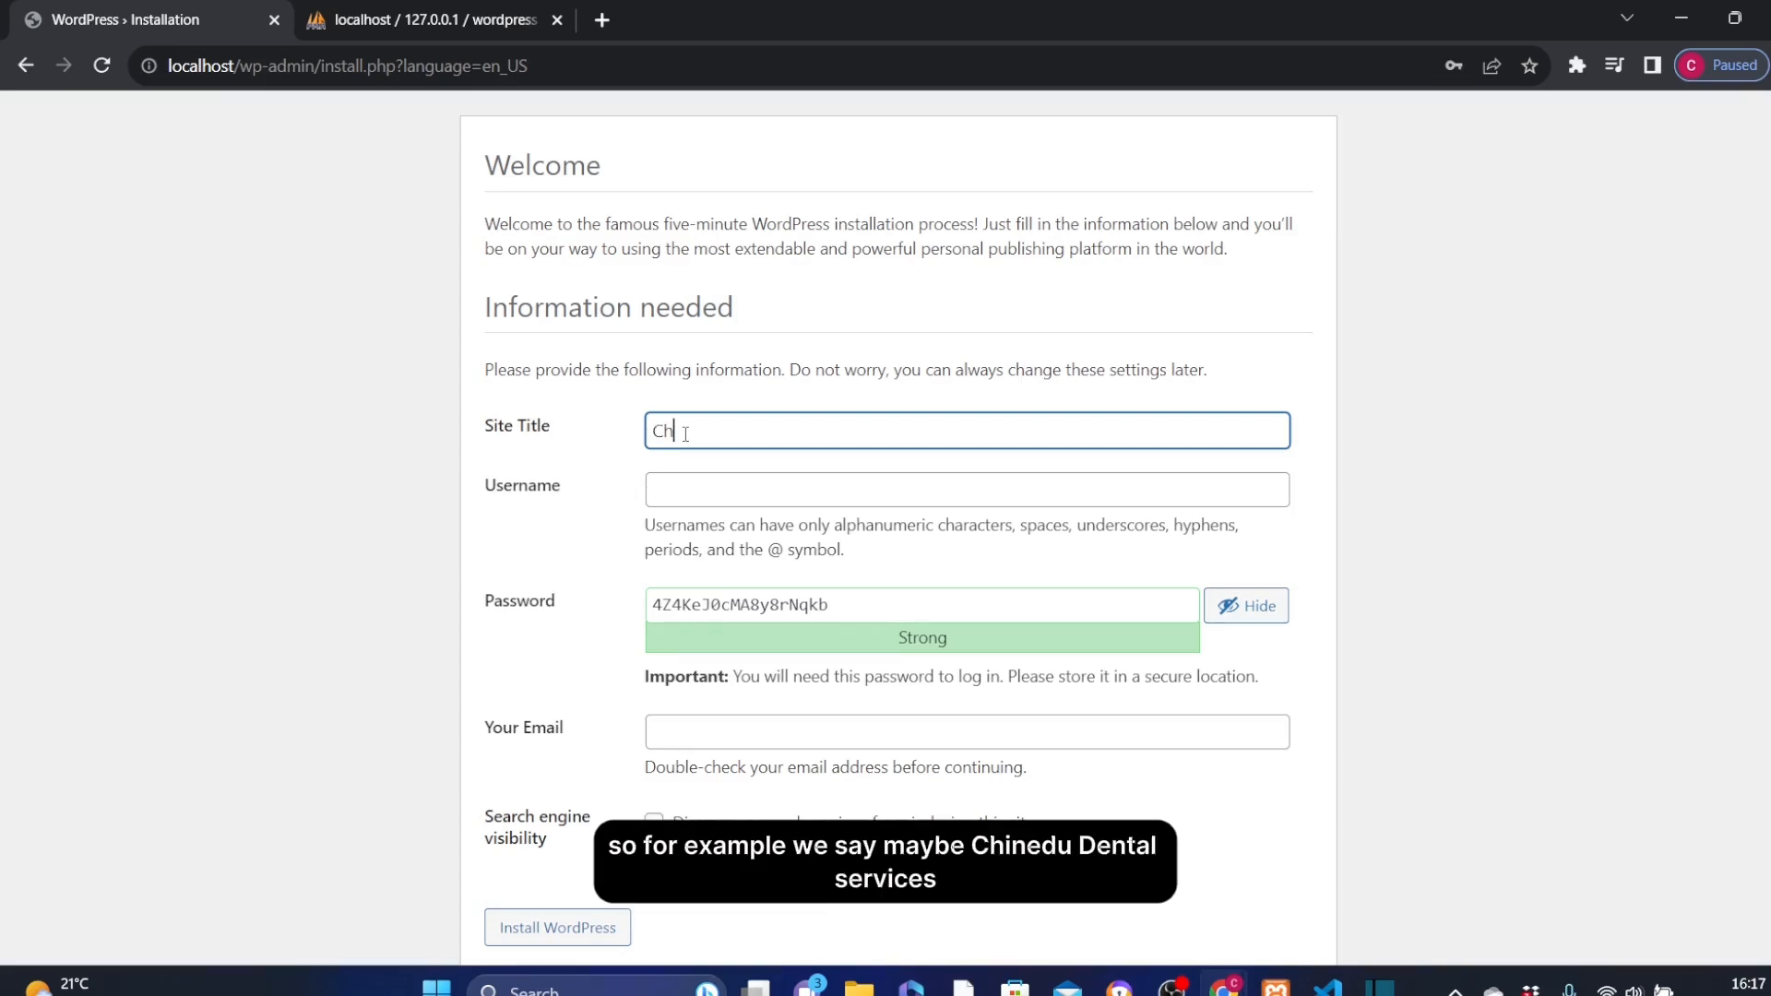
pyautogui.write('inedu Dental Services')
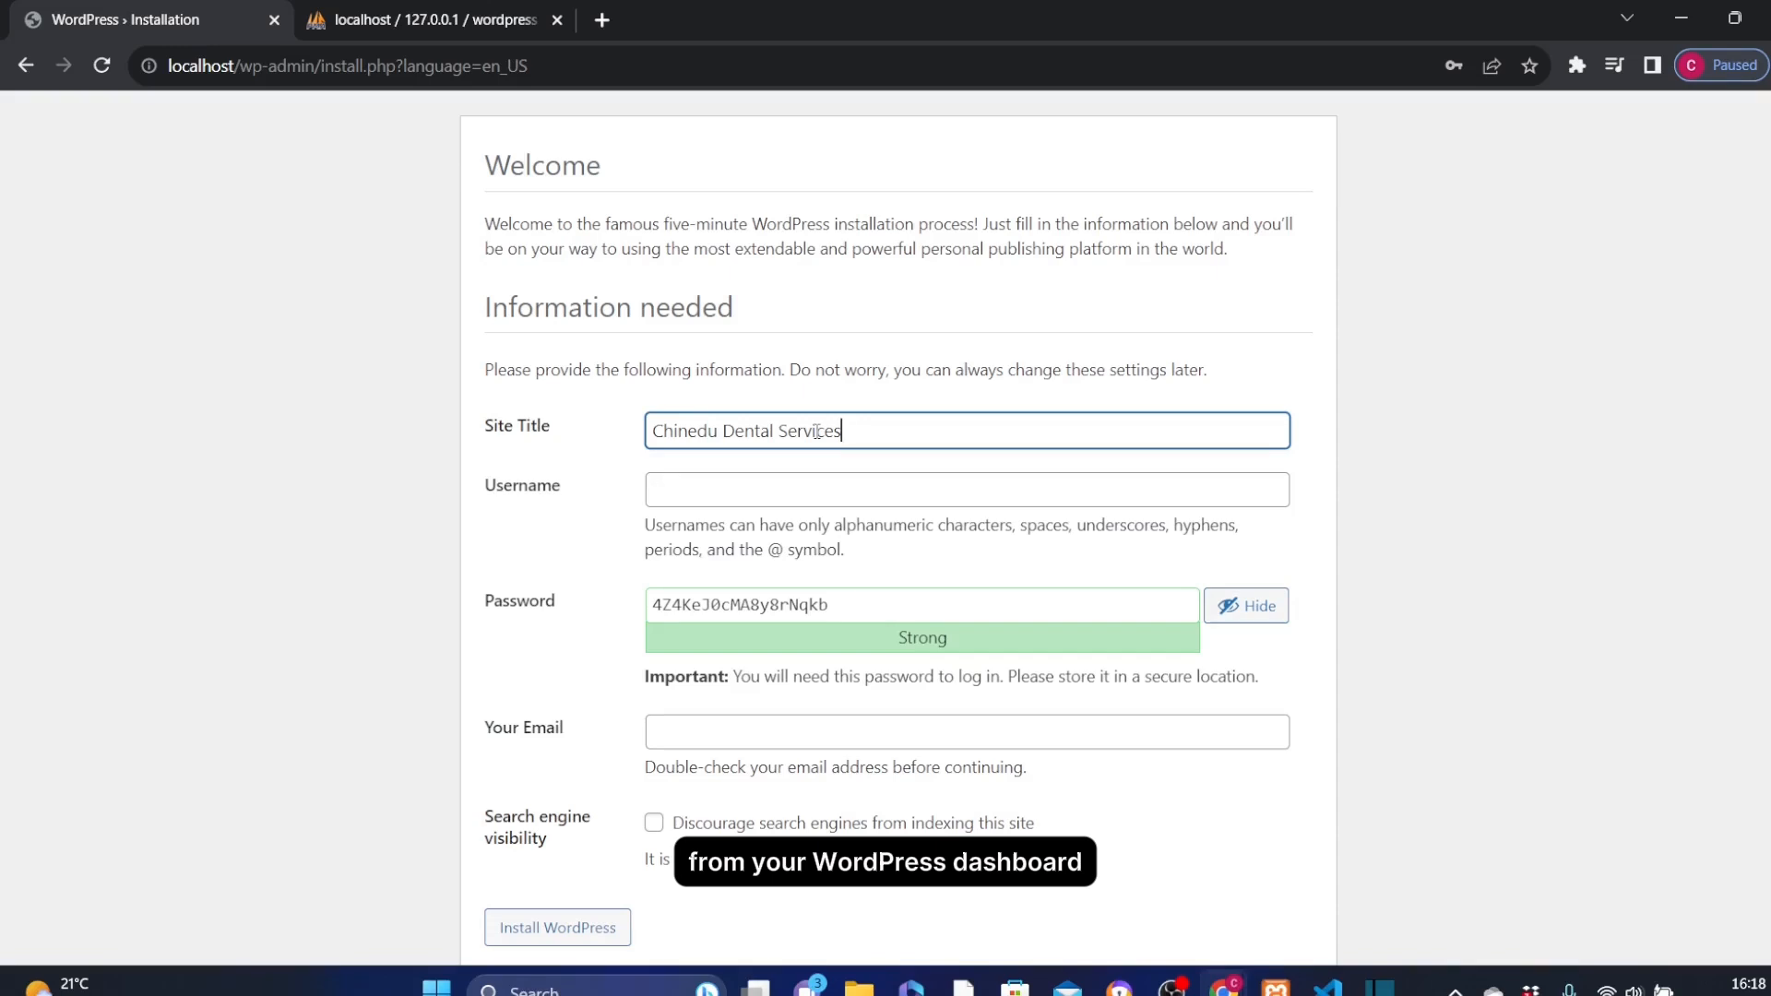
pyautogui.click(702, 493)
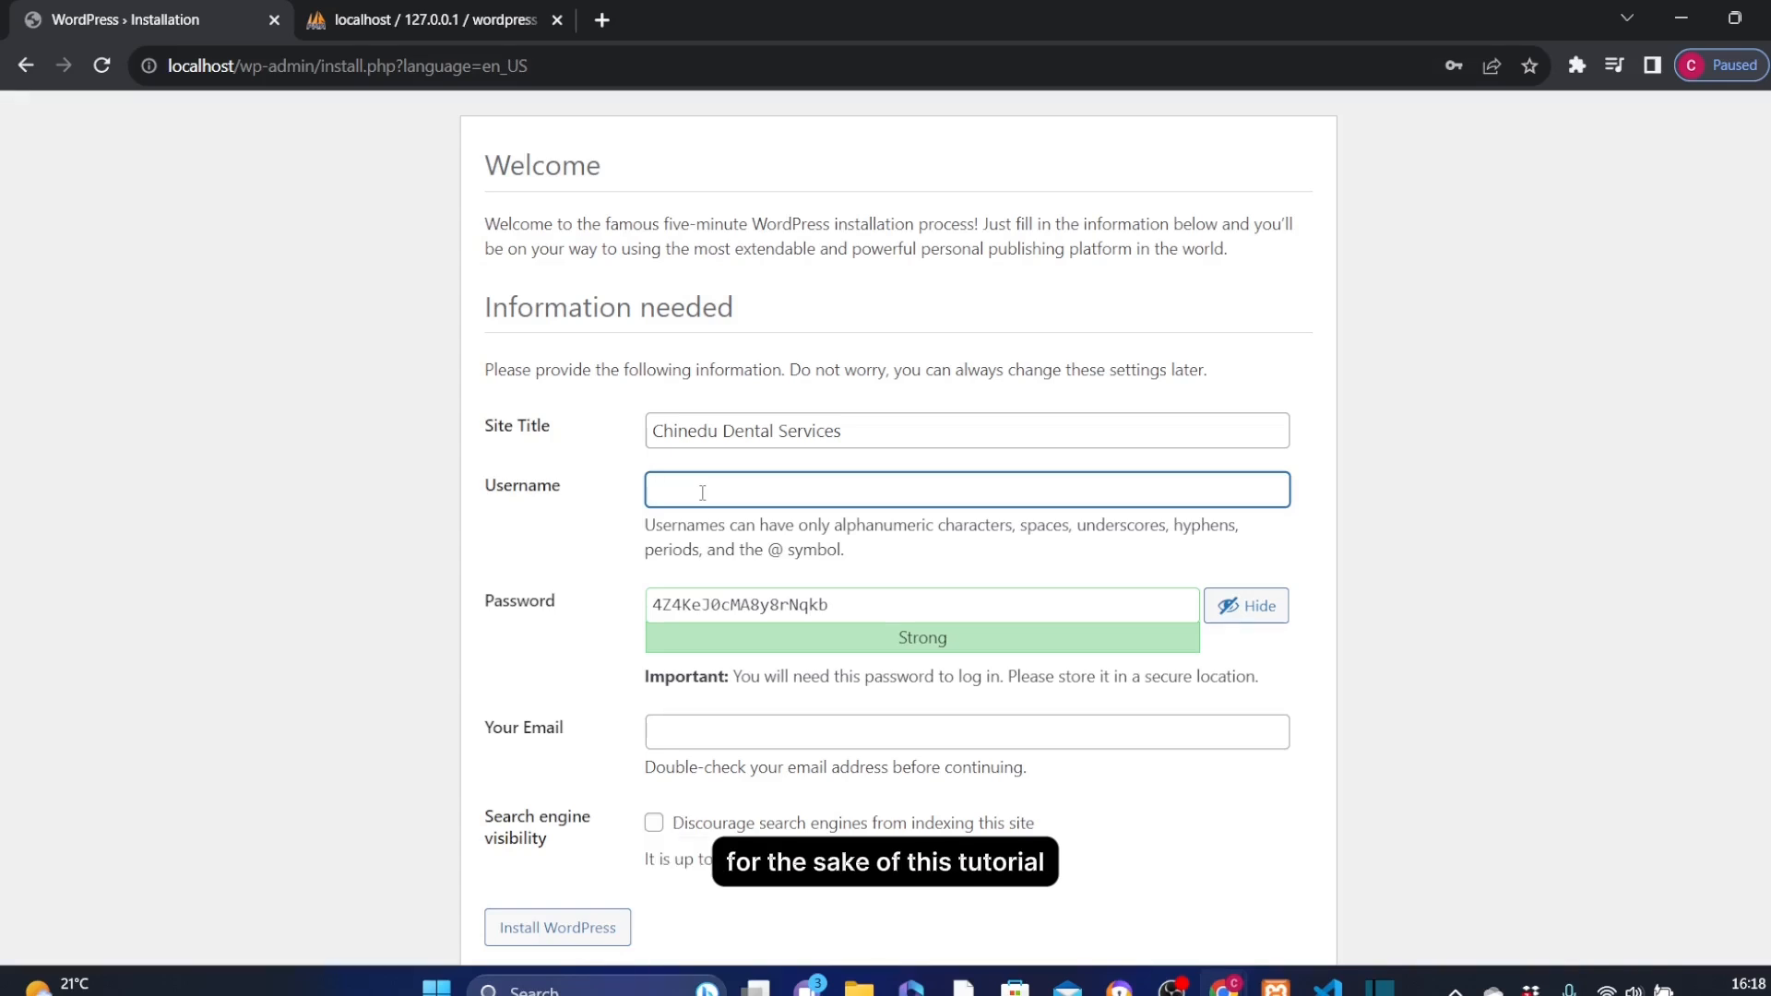
pyautogui.write('admin')
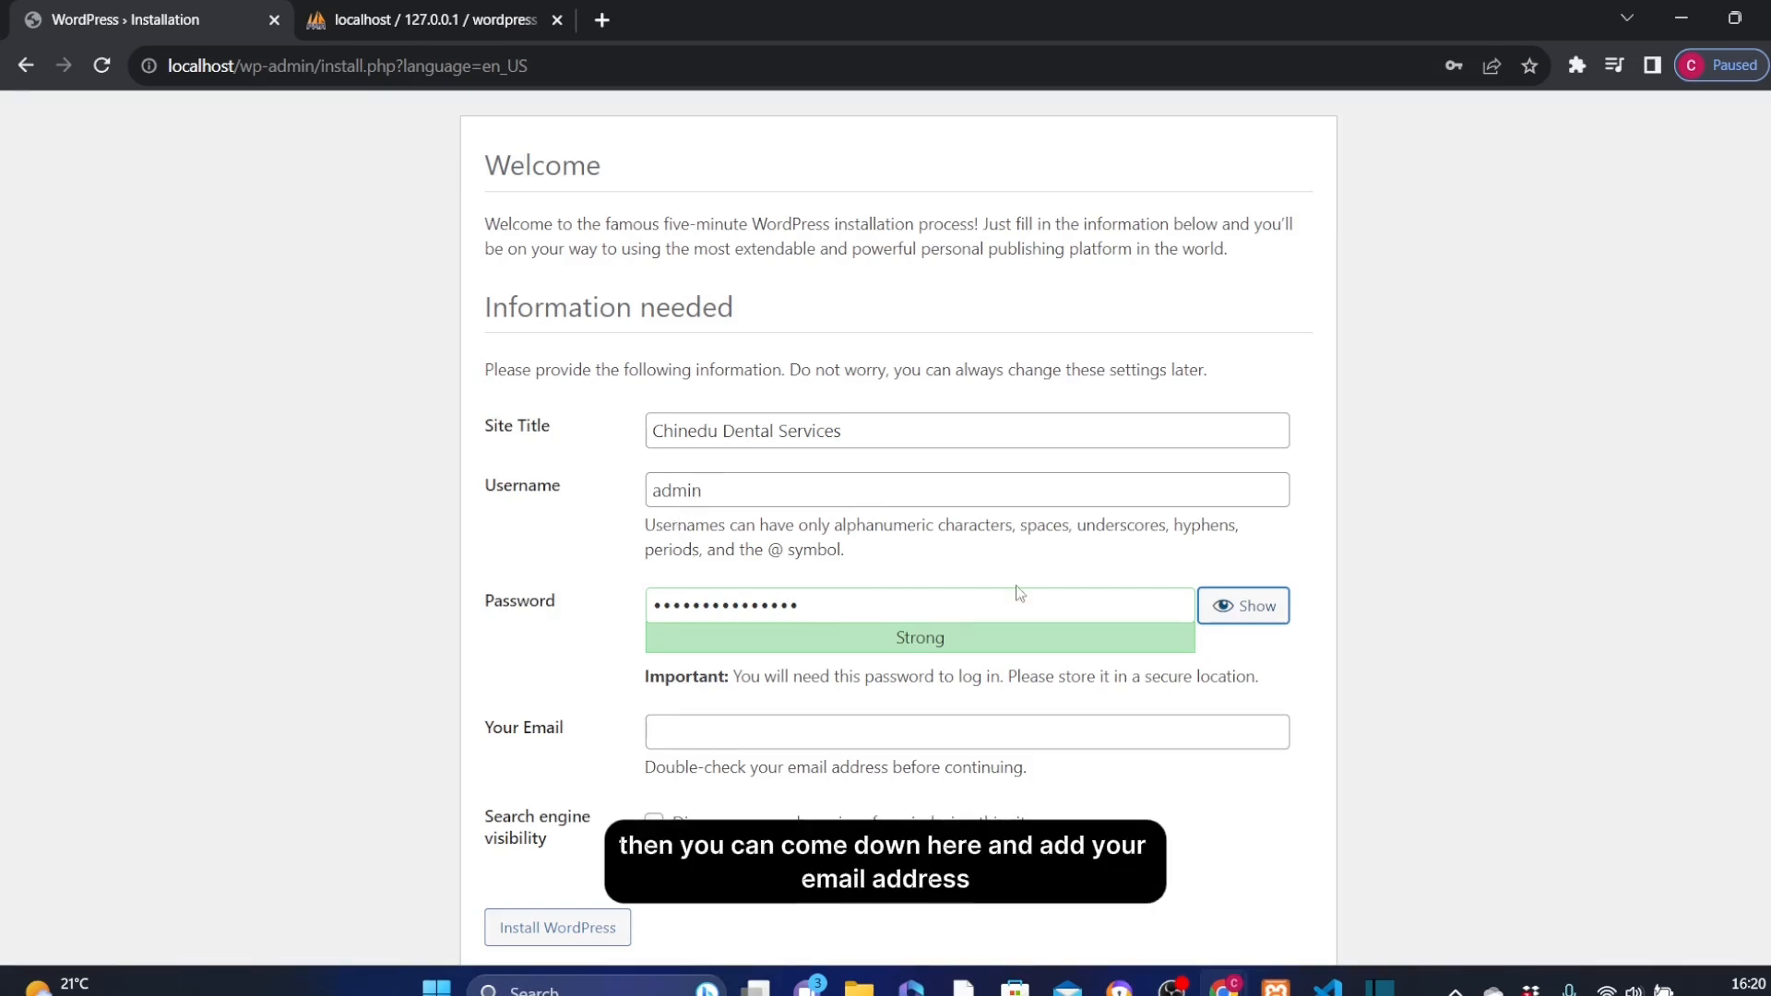
# Fill in the site owner's email address and install WordPress
pyautogui.click(699, 733)
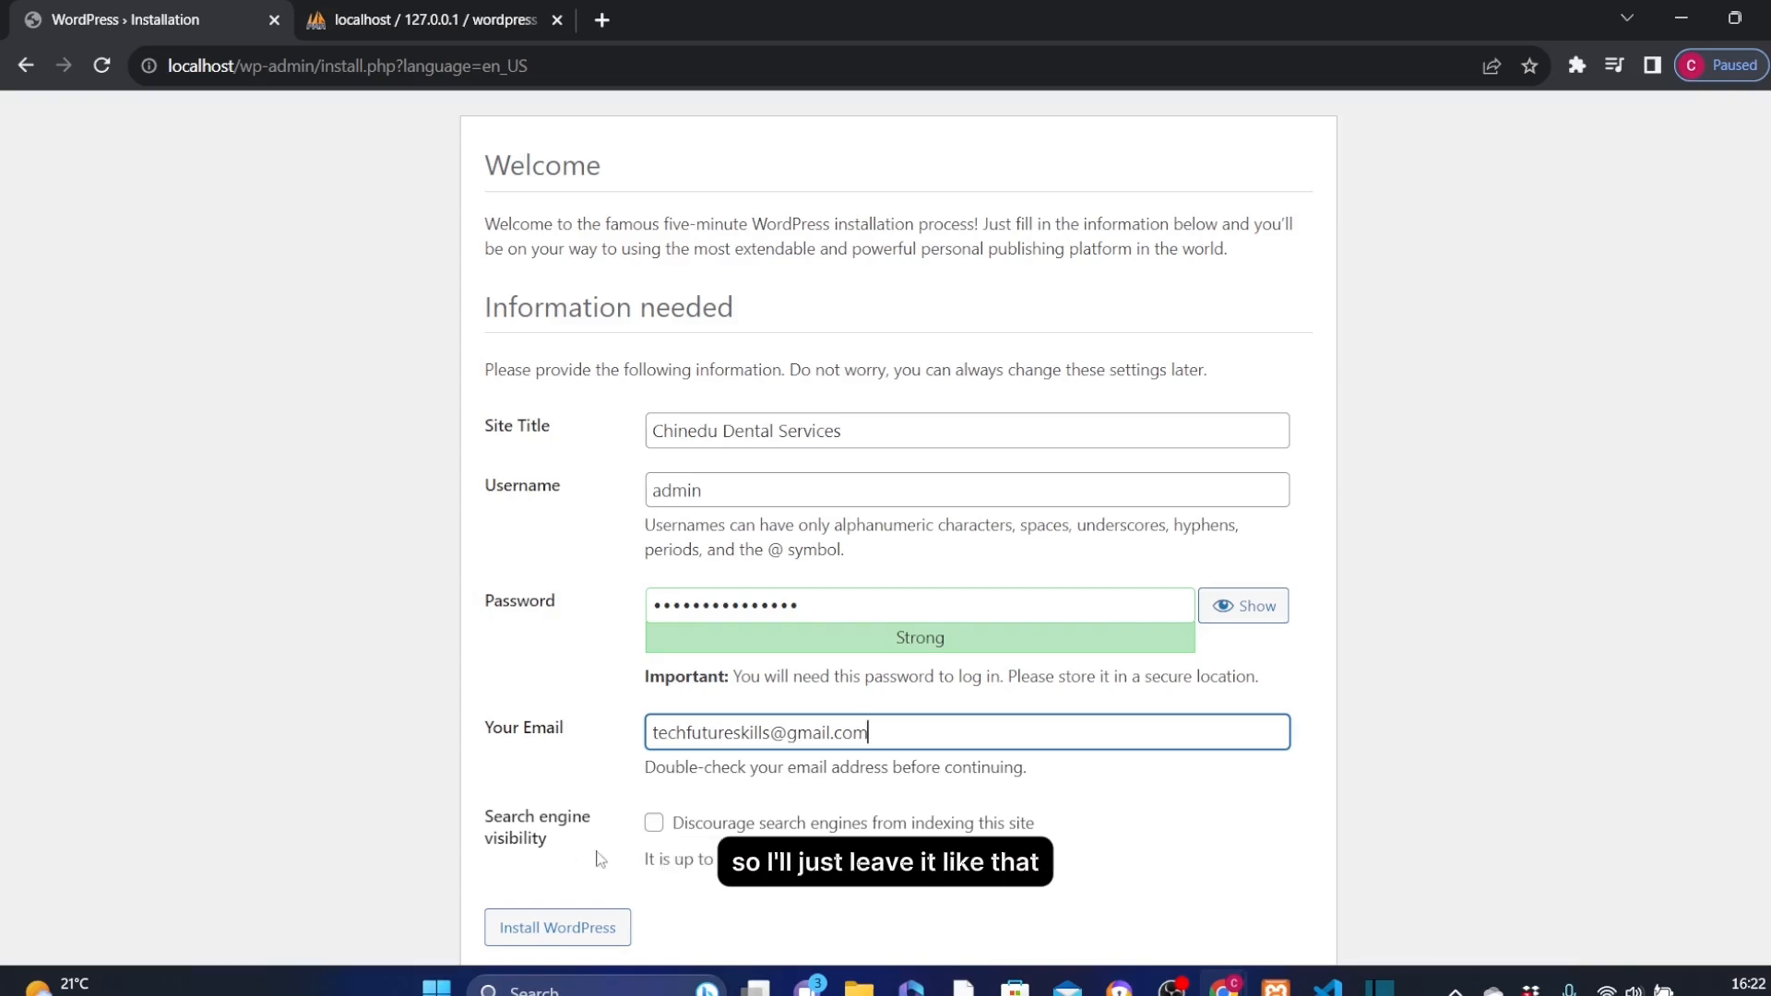
pyautogui.scroll(-1, 725, 894)
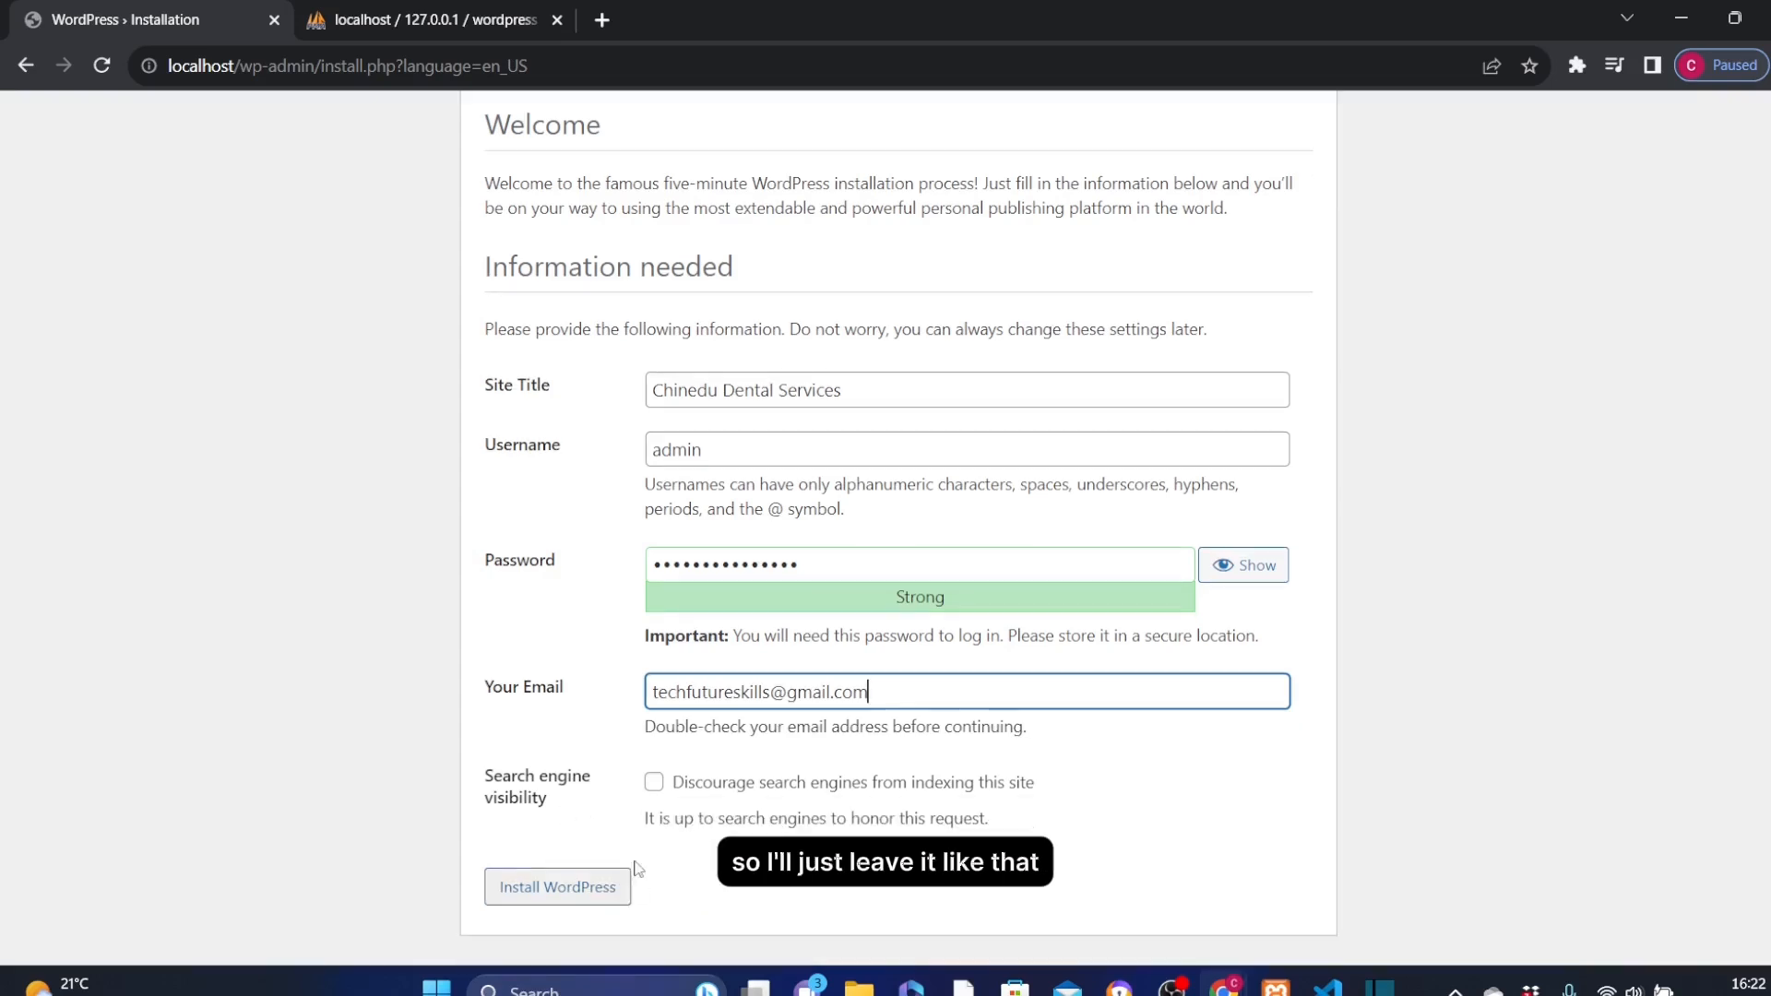
pyautogui.click(587, 886)
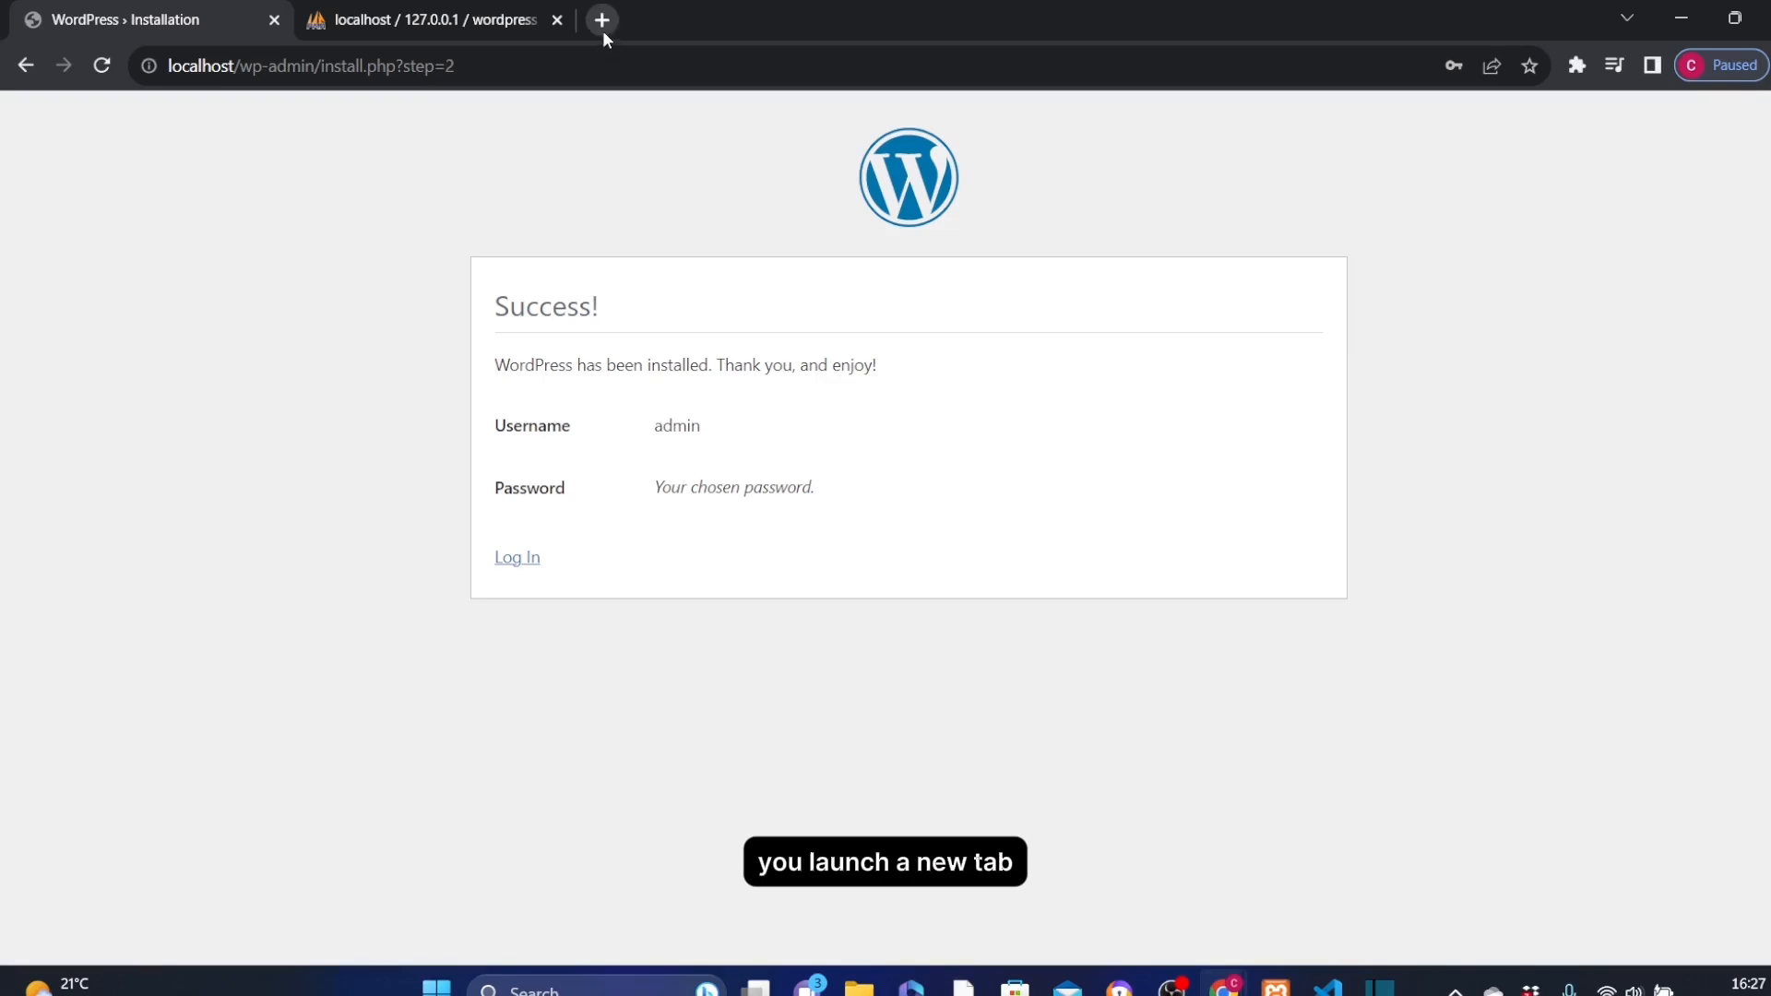
# Load localhost/wp-admin in a new browser tab to reach the WordPress login page
pyautogui.click(602, 26)
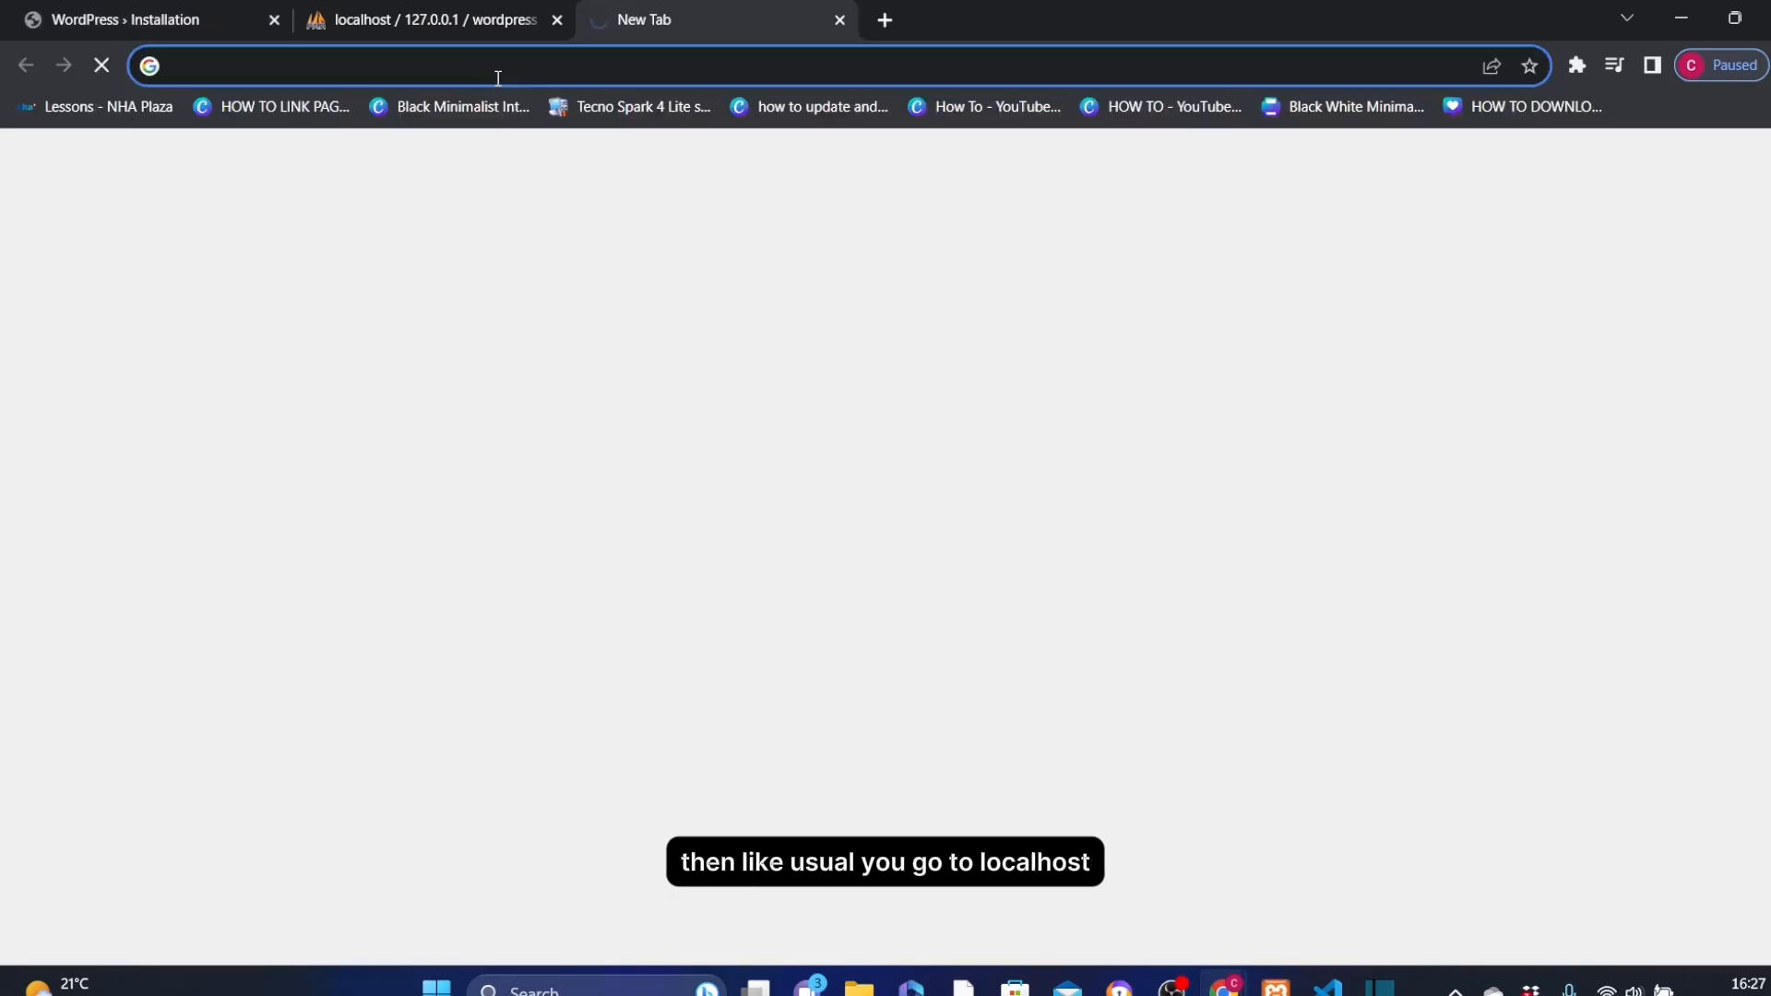
pyautogui.click(497, 76)
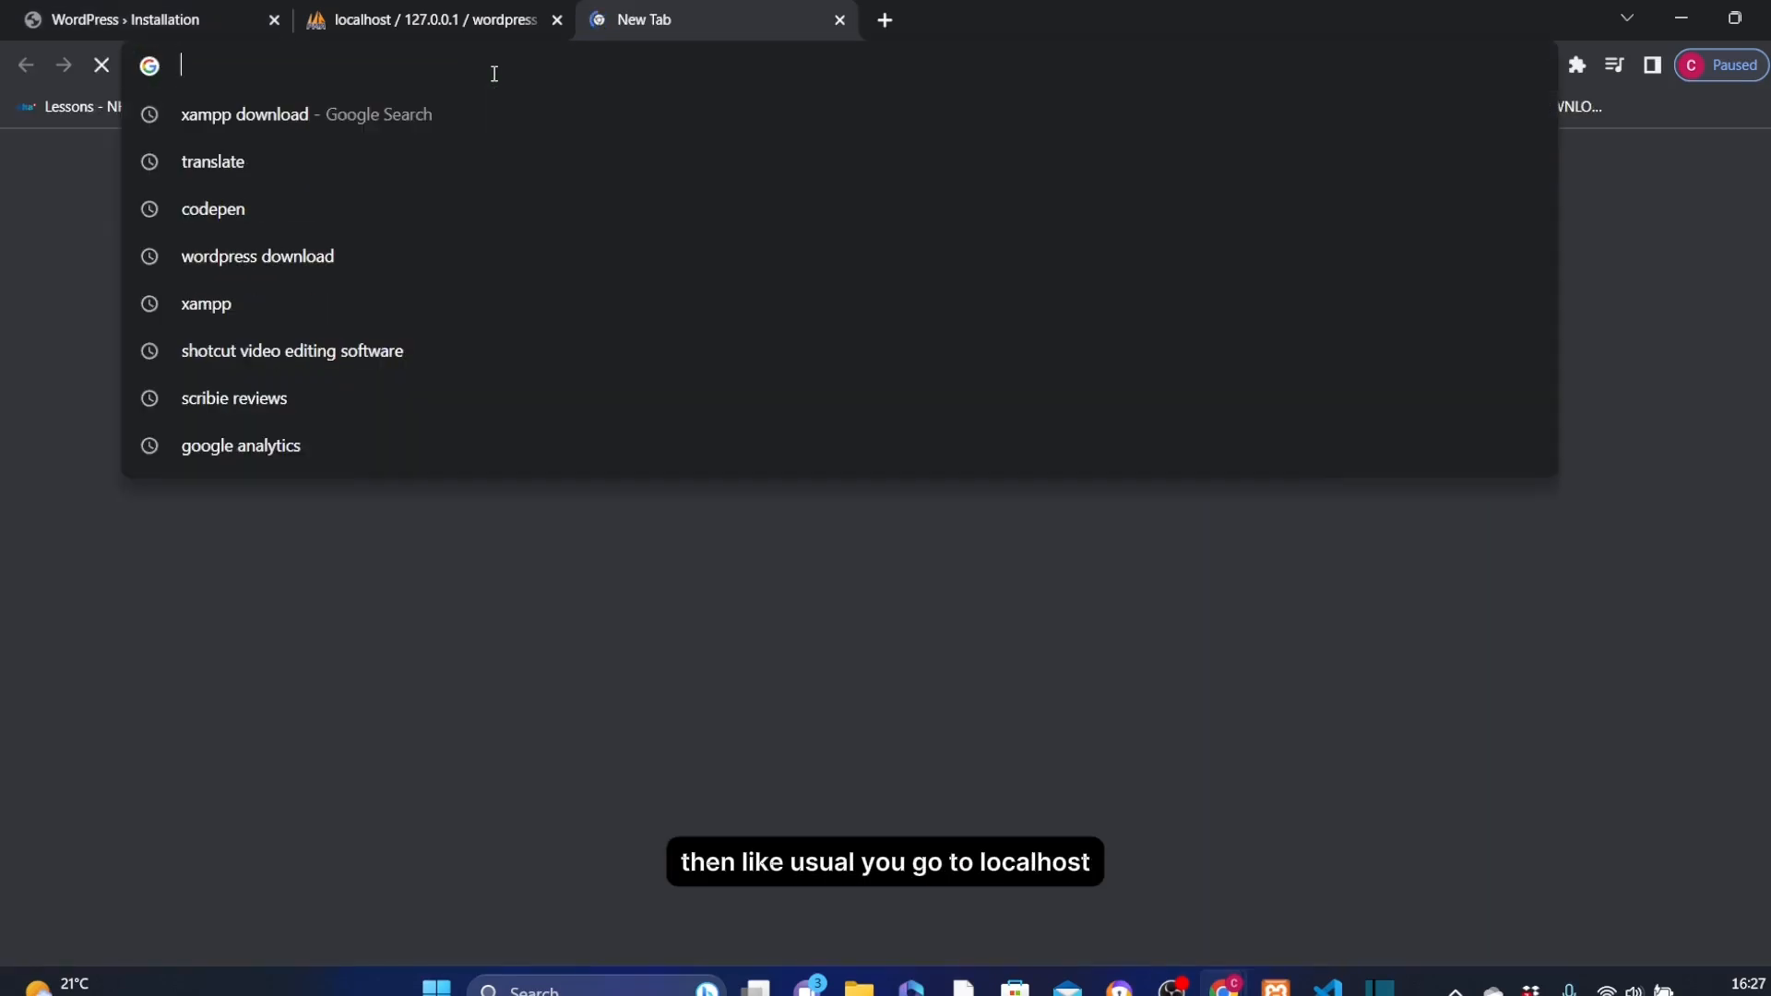
pyautogui.write('localhost')
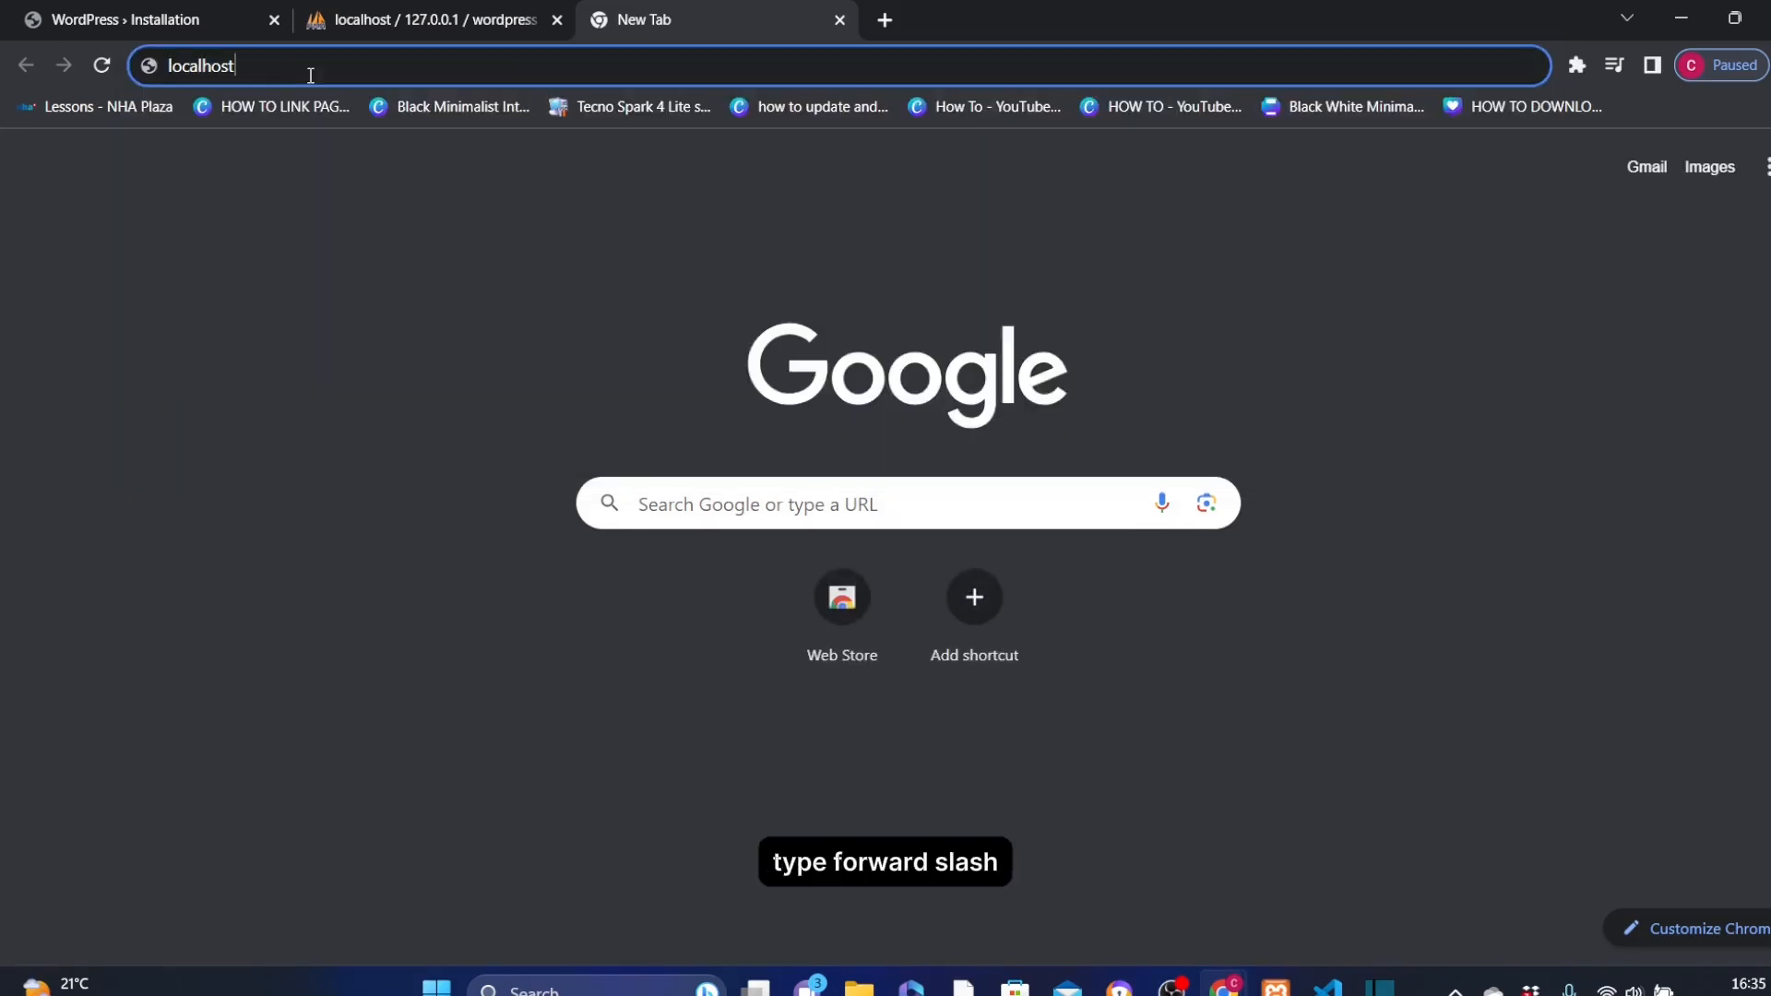
pyautogui.write('/')
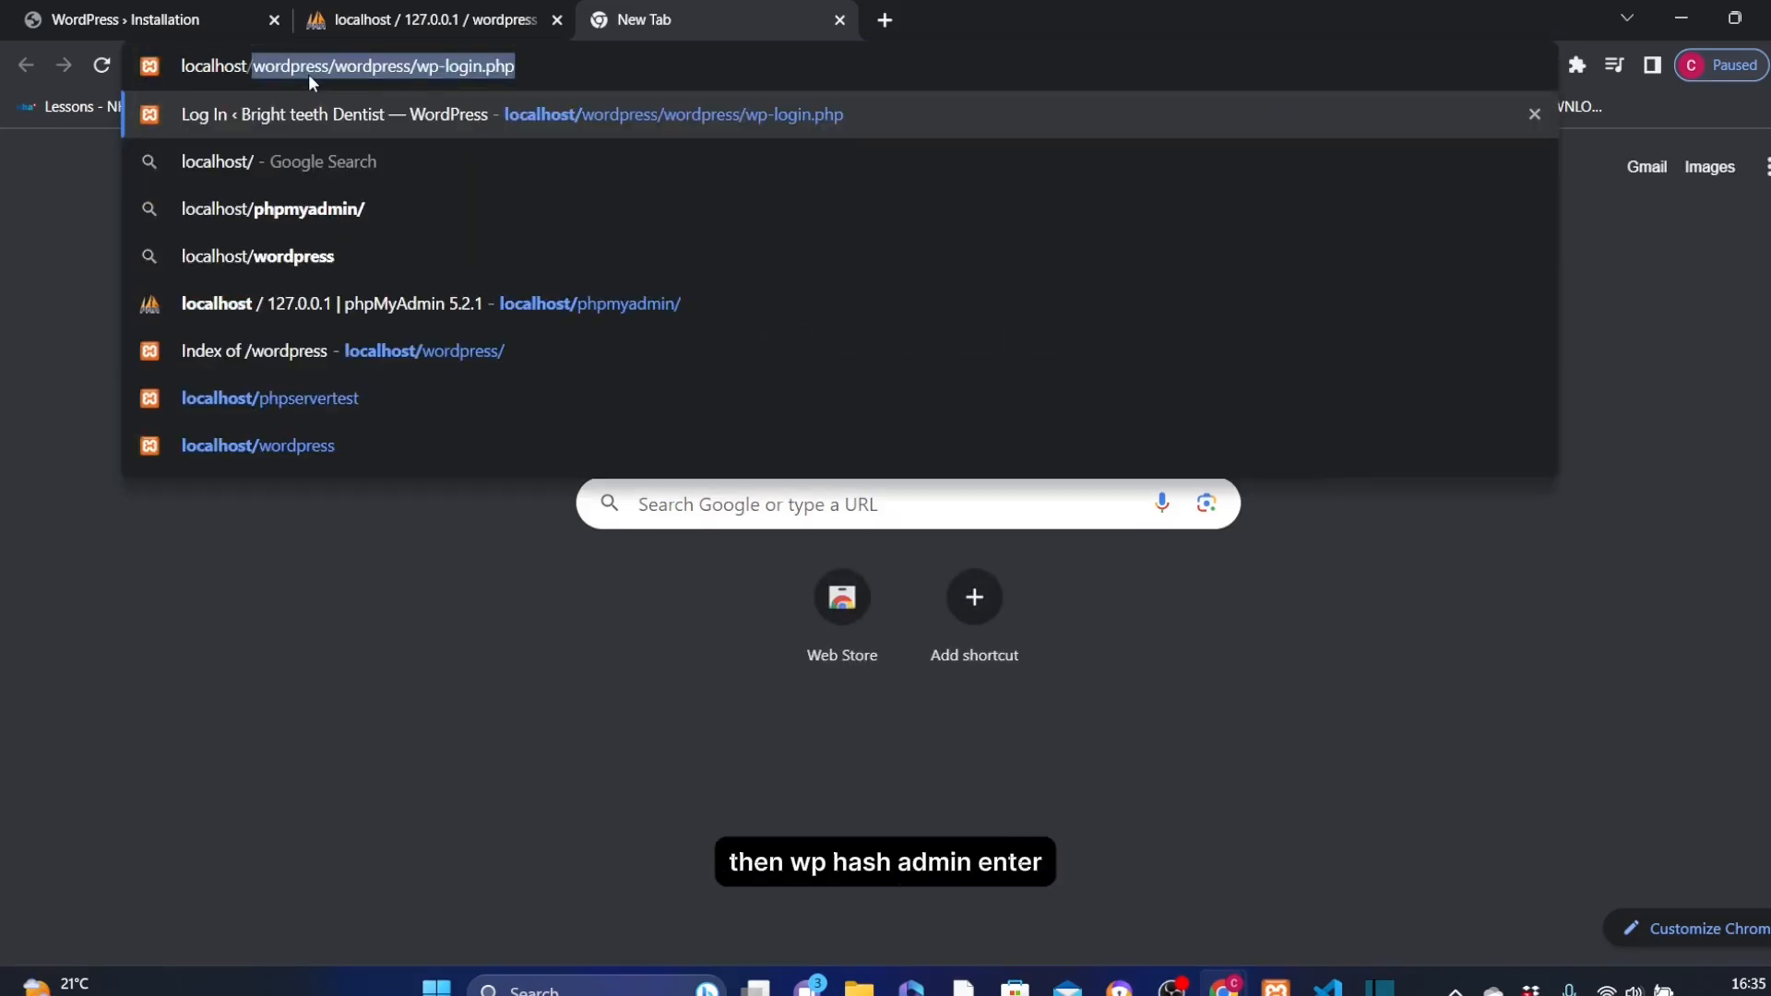
pyautogui.write('wp-')
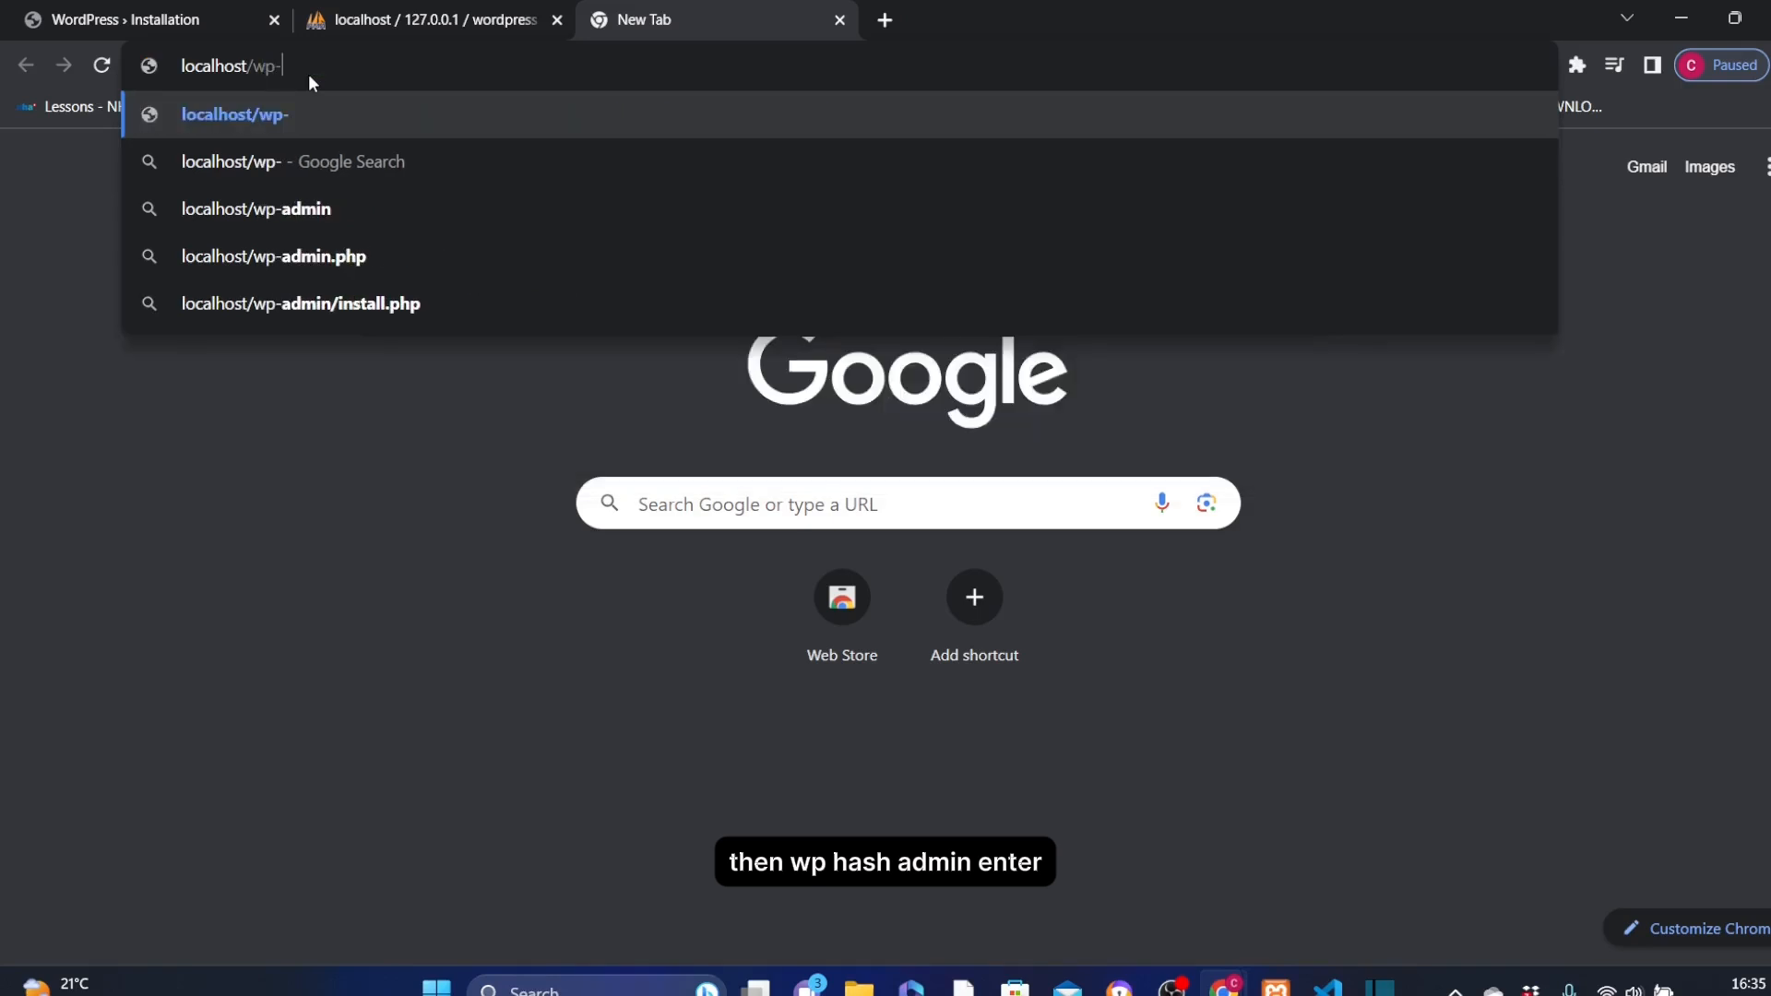
pyautogui.write('admin')
pyautogui.press('Return')
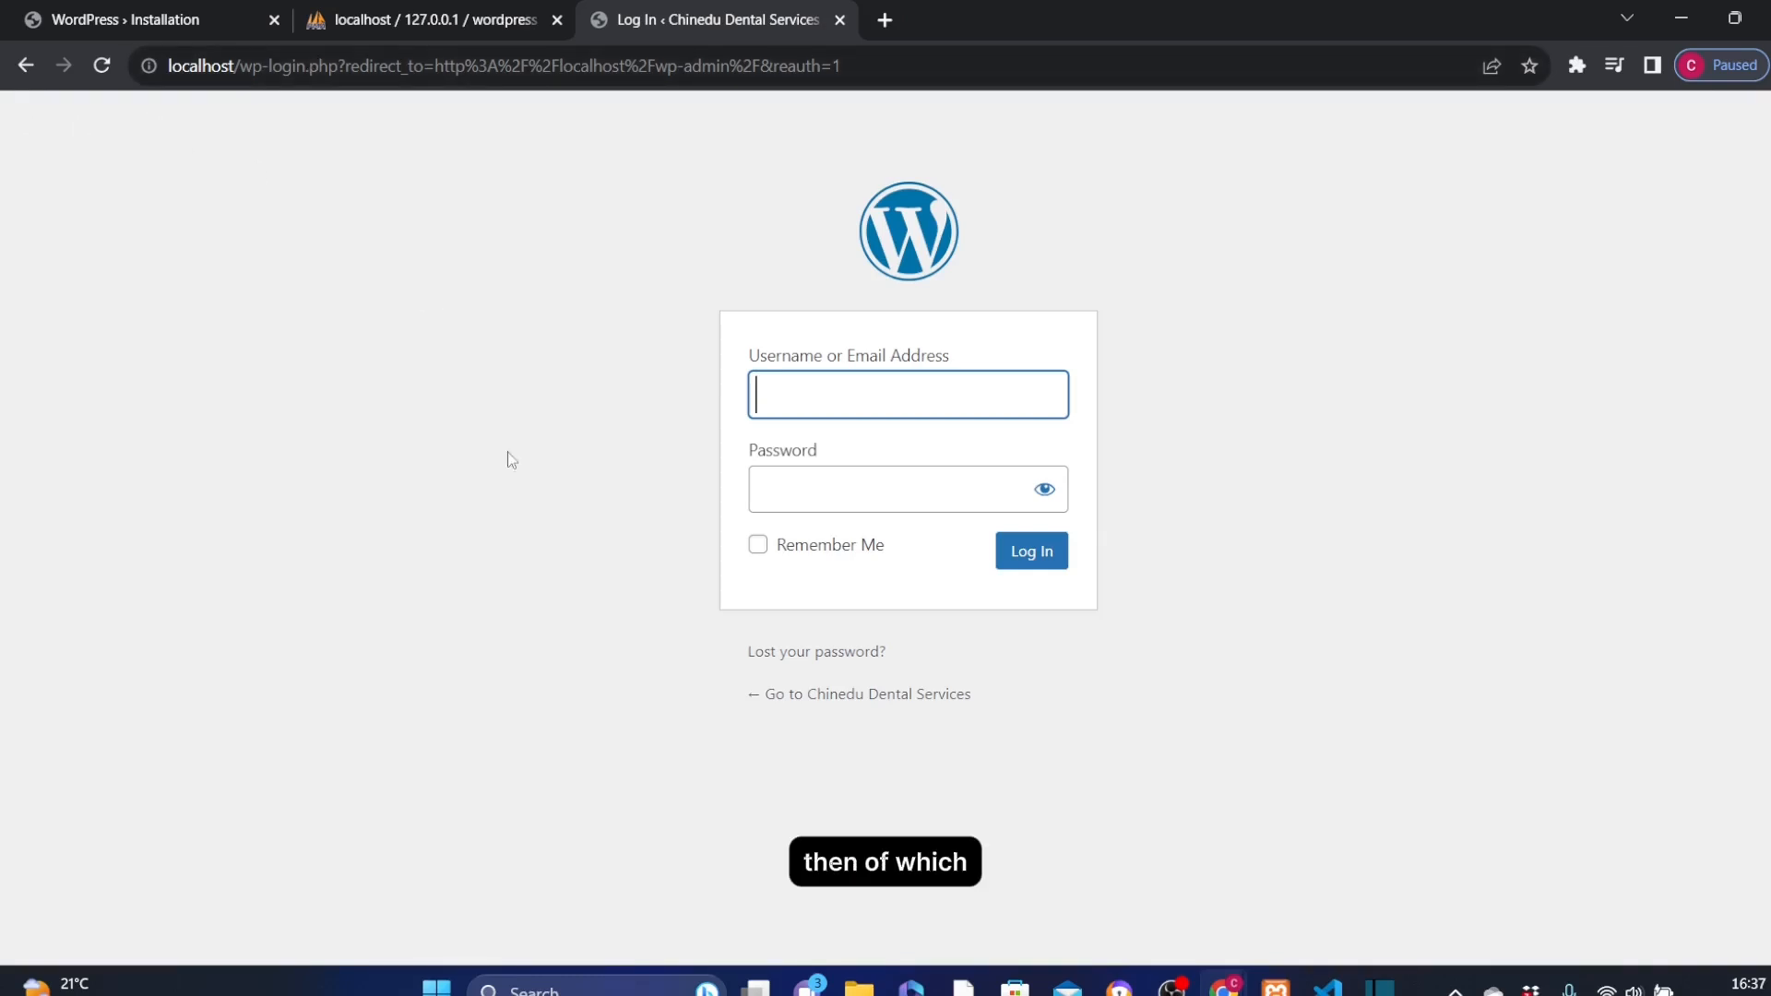
# Go to the login form from the WordPress installation success page and log in as admin with the account password
pyautogui.click(122, 19)
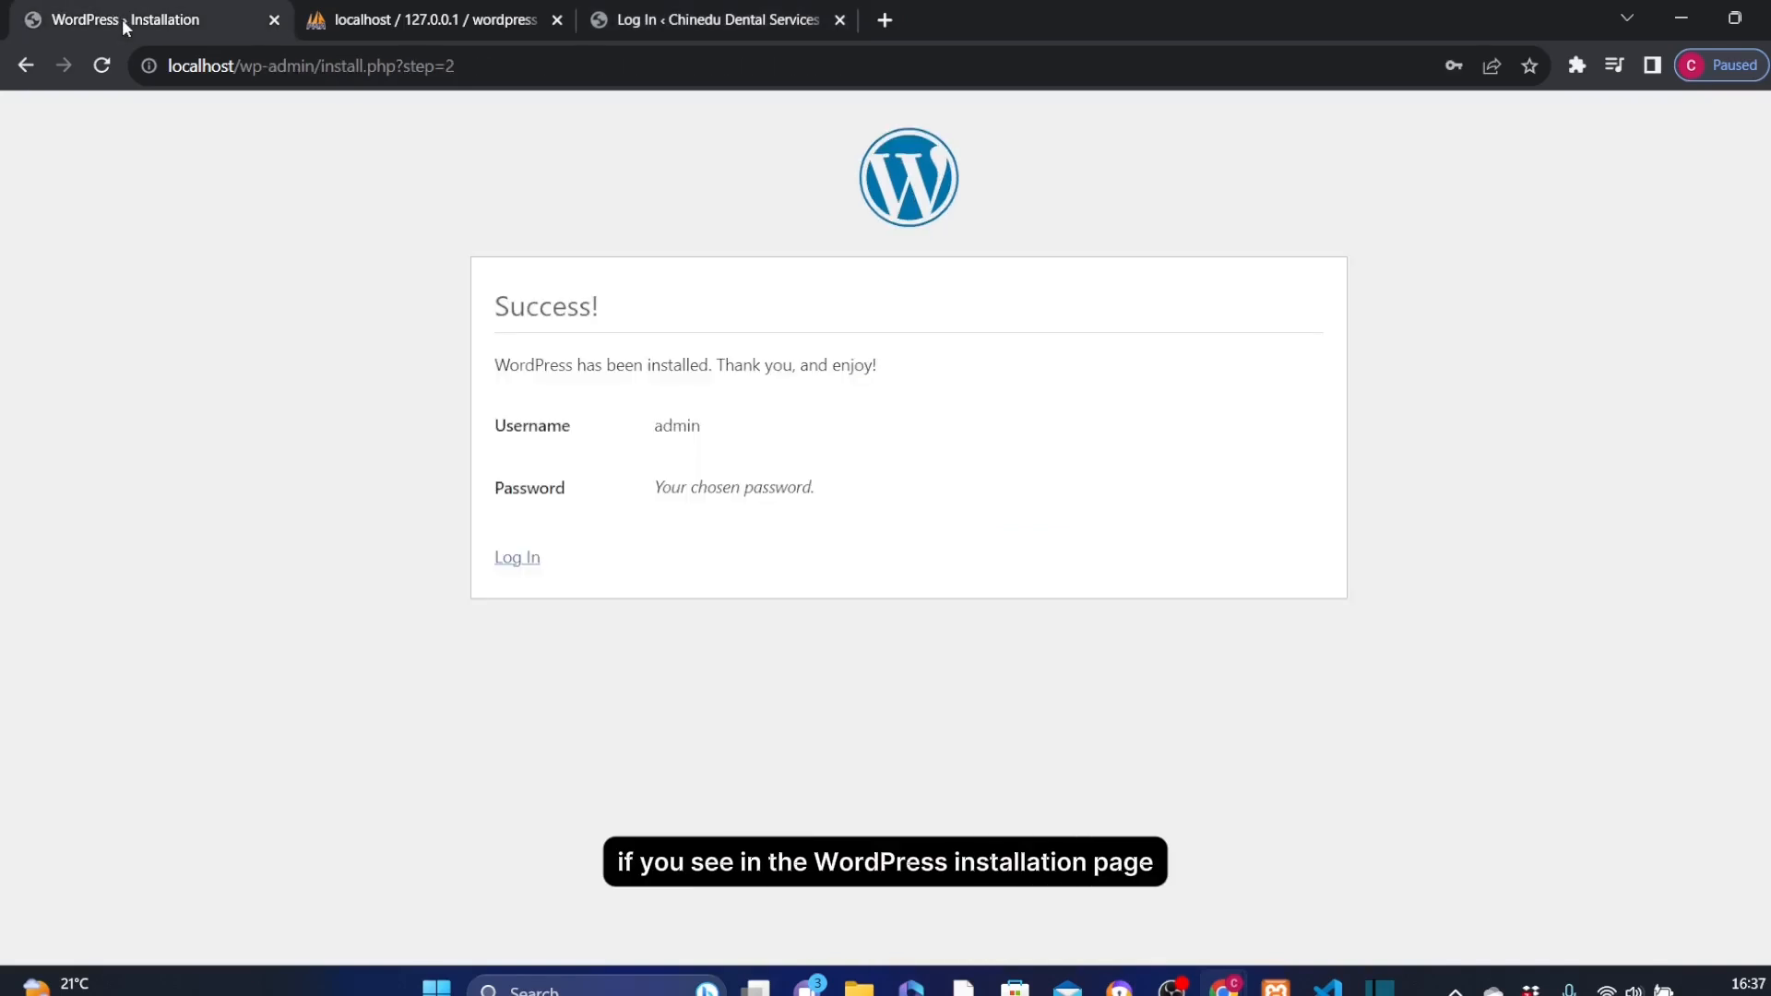
pyautogui.click(519, 559)
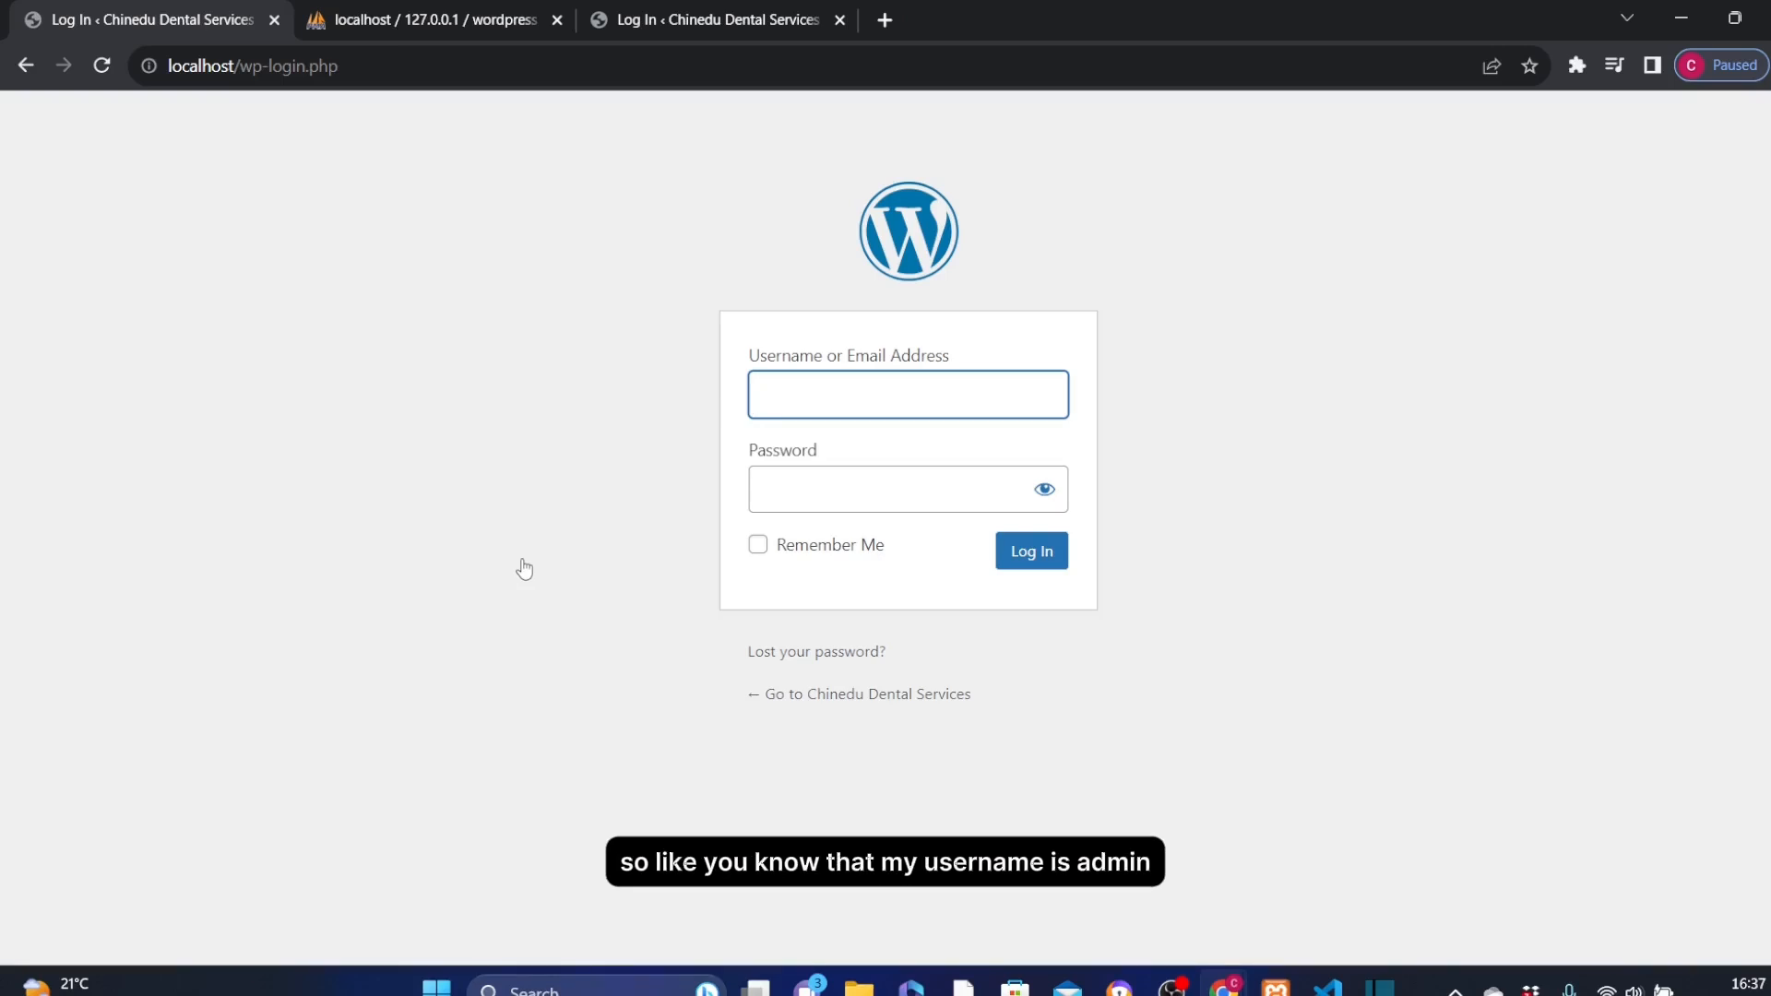
pyautogui.write('admin')
pyautogui.press('Tab')
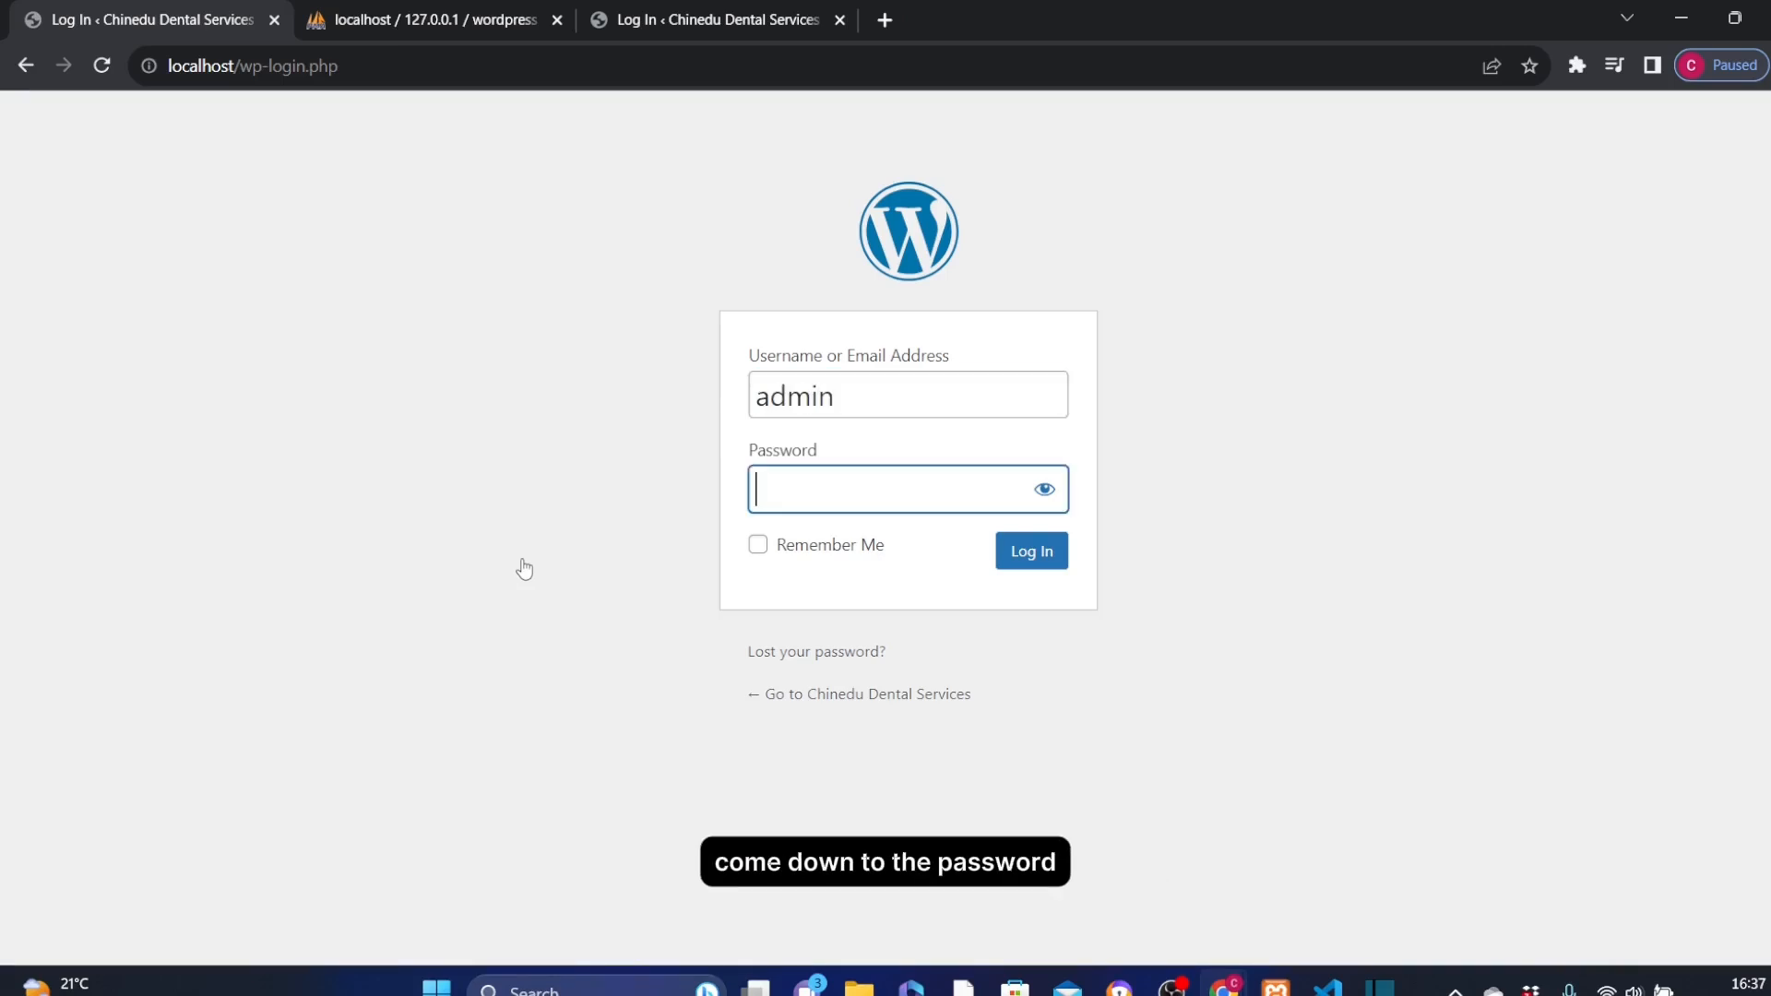
pyautogui.write('•••••••••••••••')
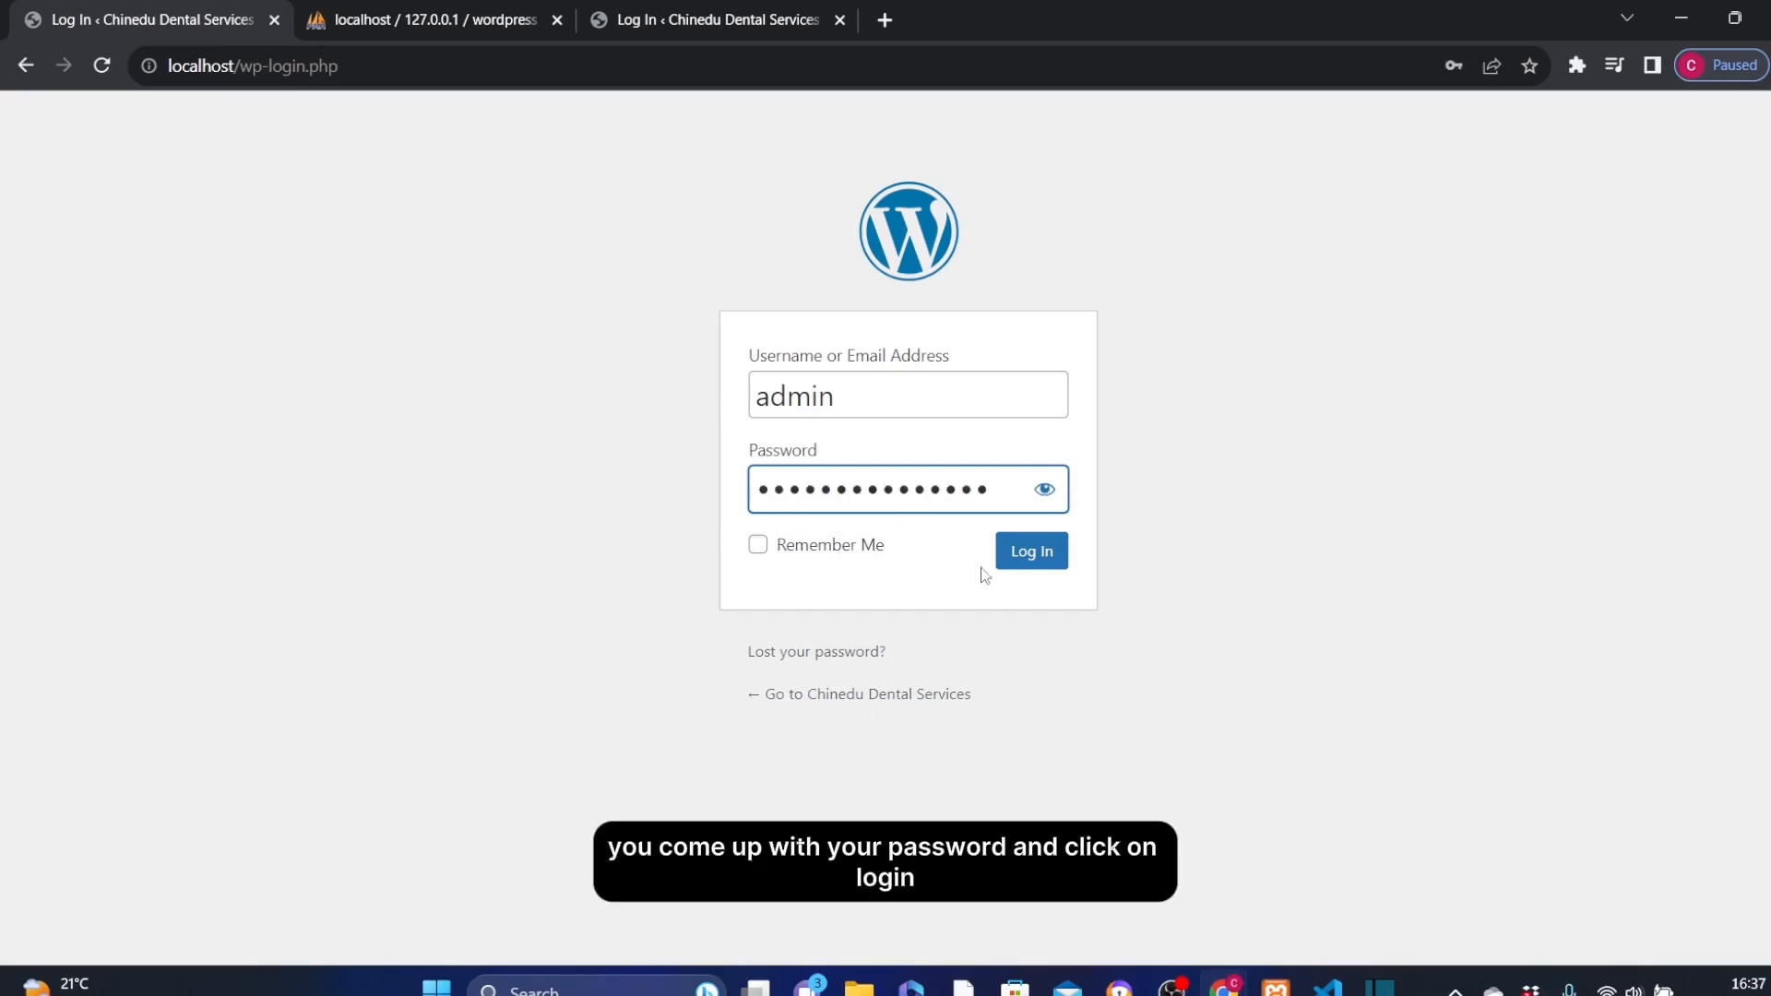
pyautogui.click(1033, 552)
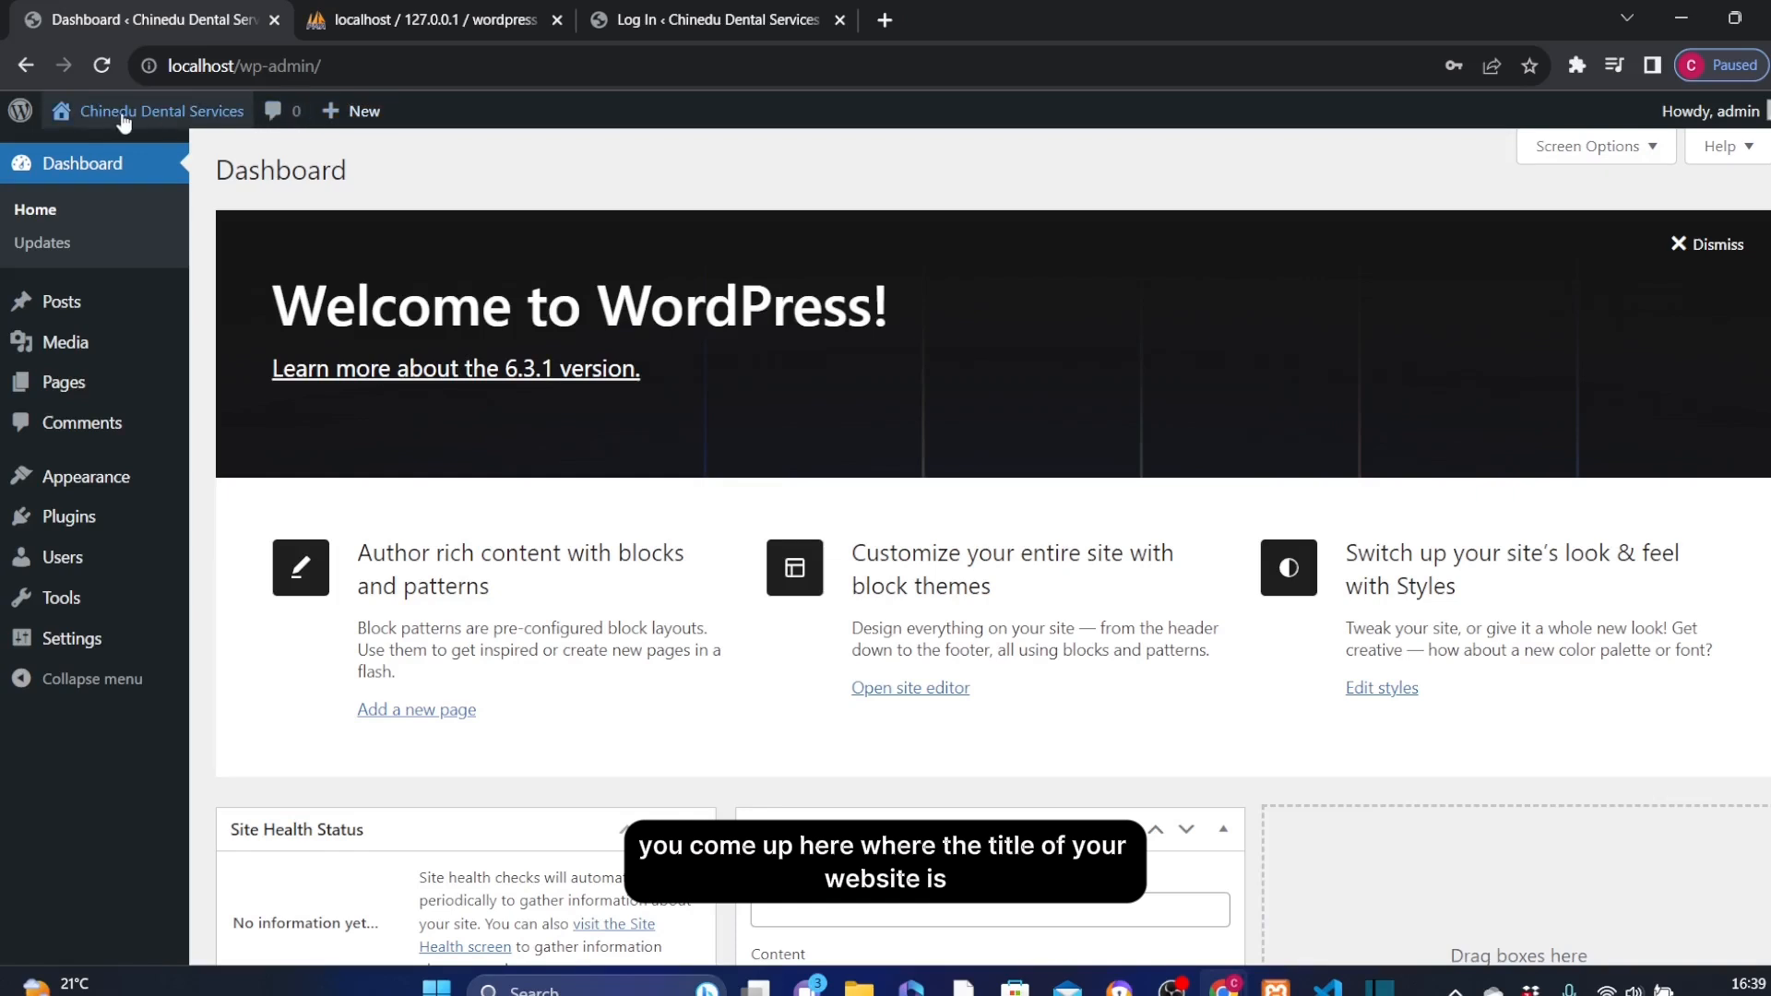
# Visit the new site's front page from the dashboard and return to the dashboard
pyautogui.moveTo(93, 125)
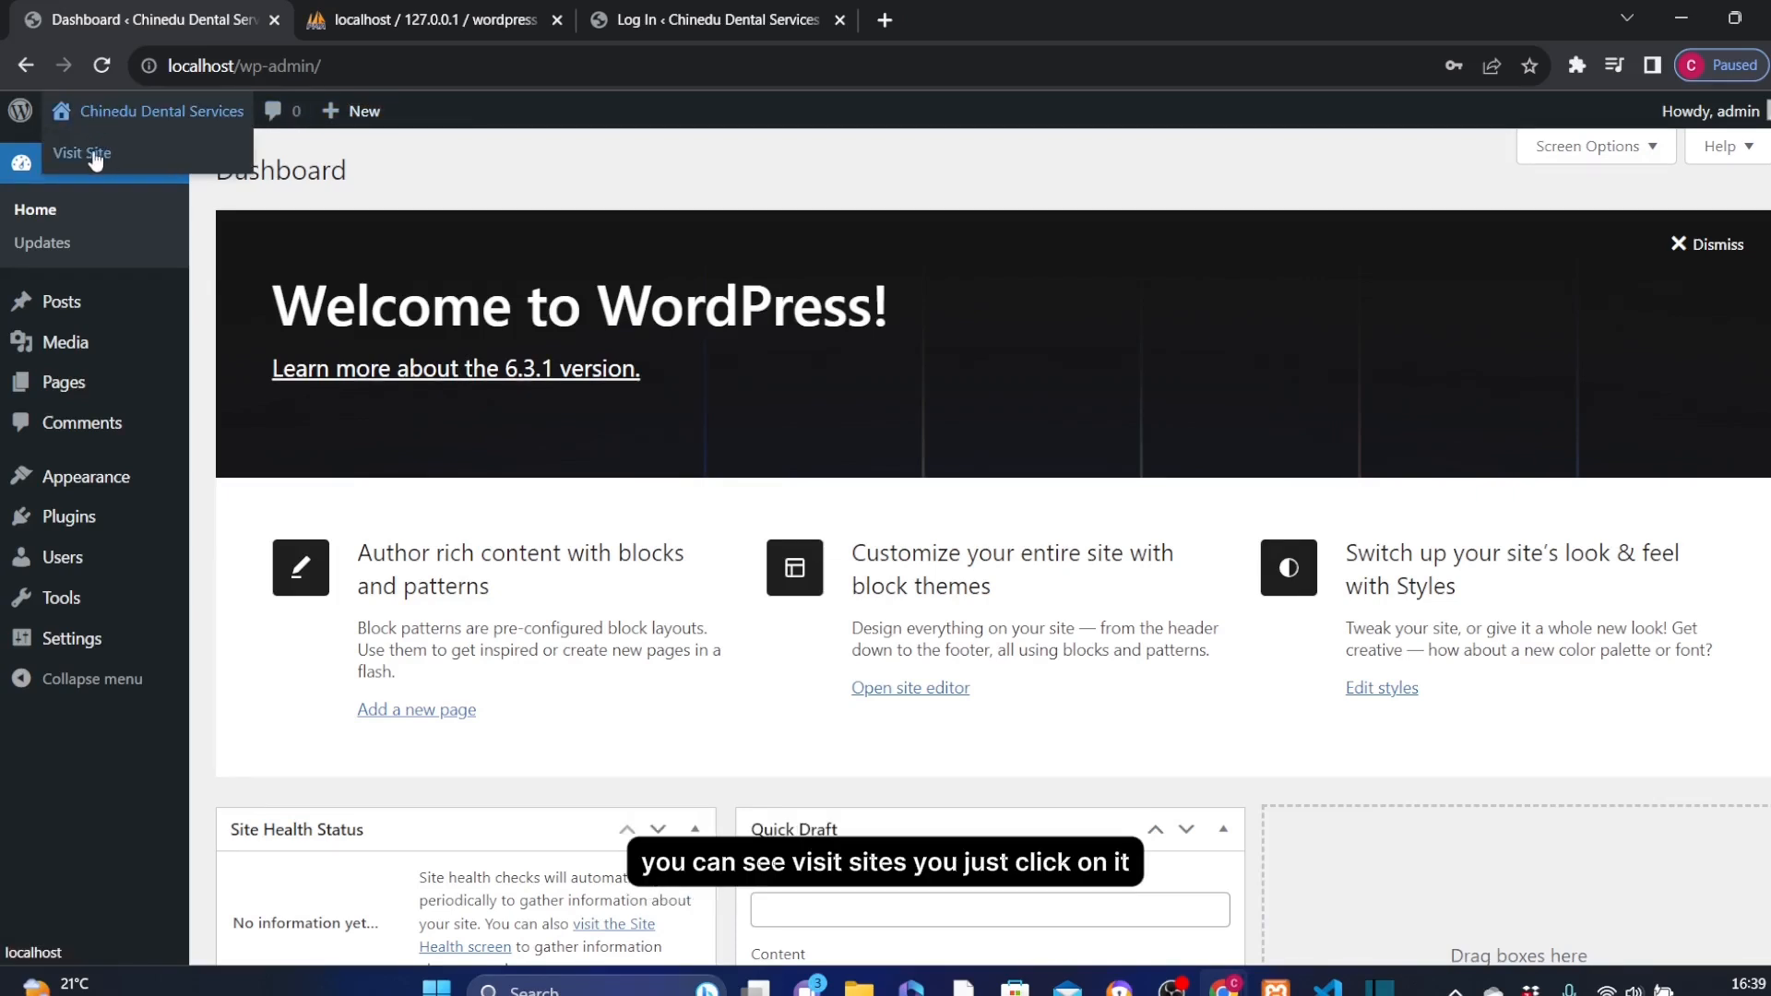
pyautogui.click(93, 152)
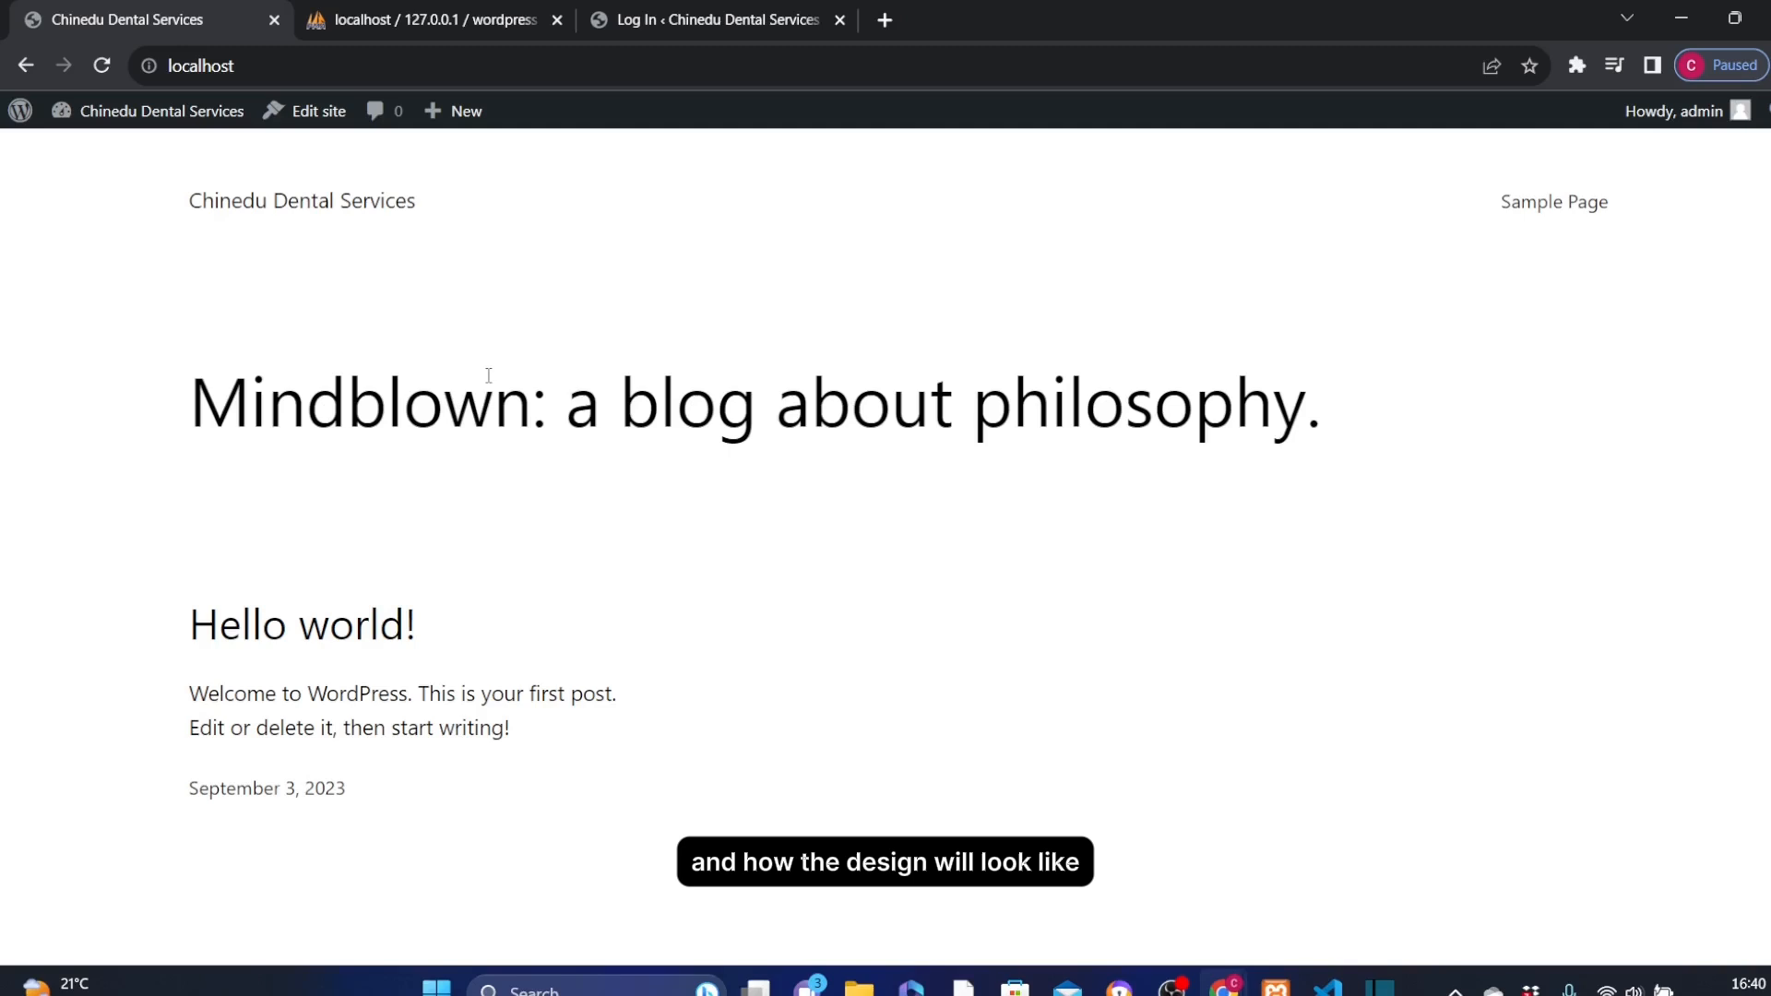
pyautogui.click(26, 66)
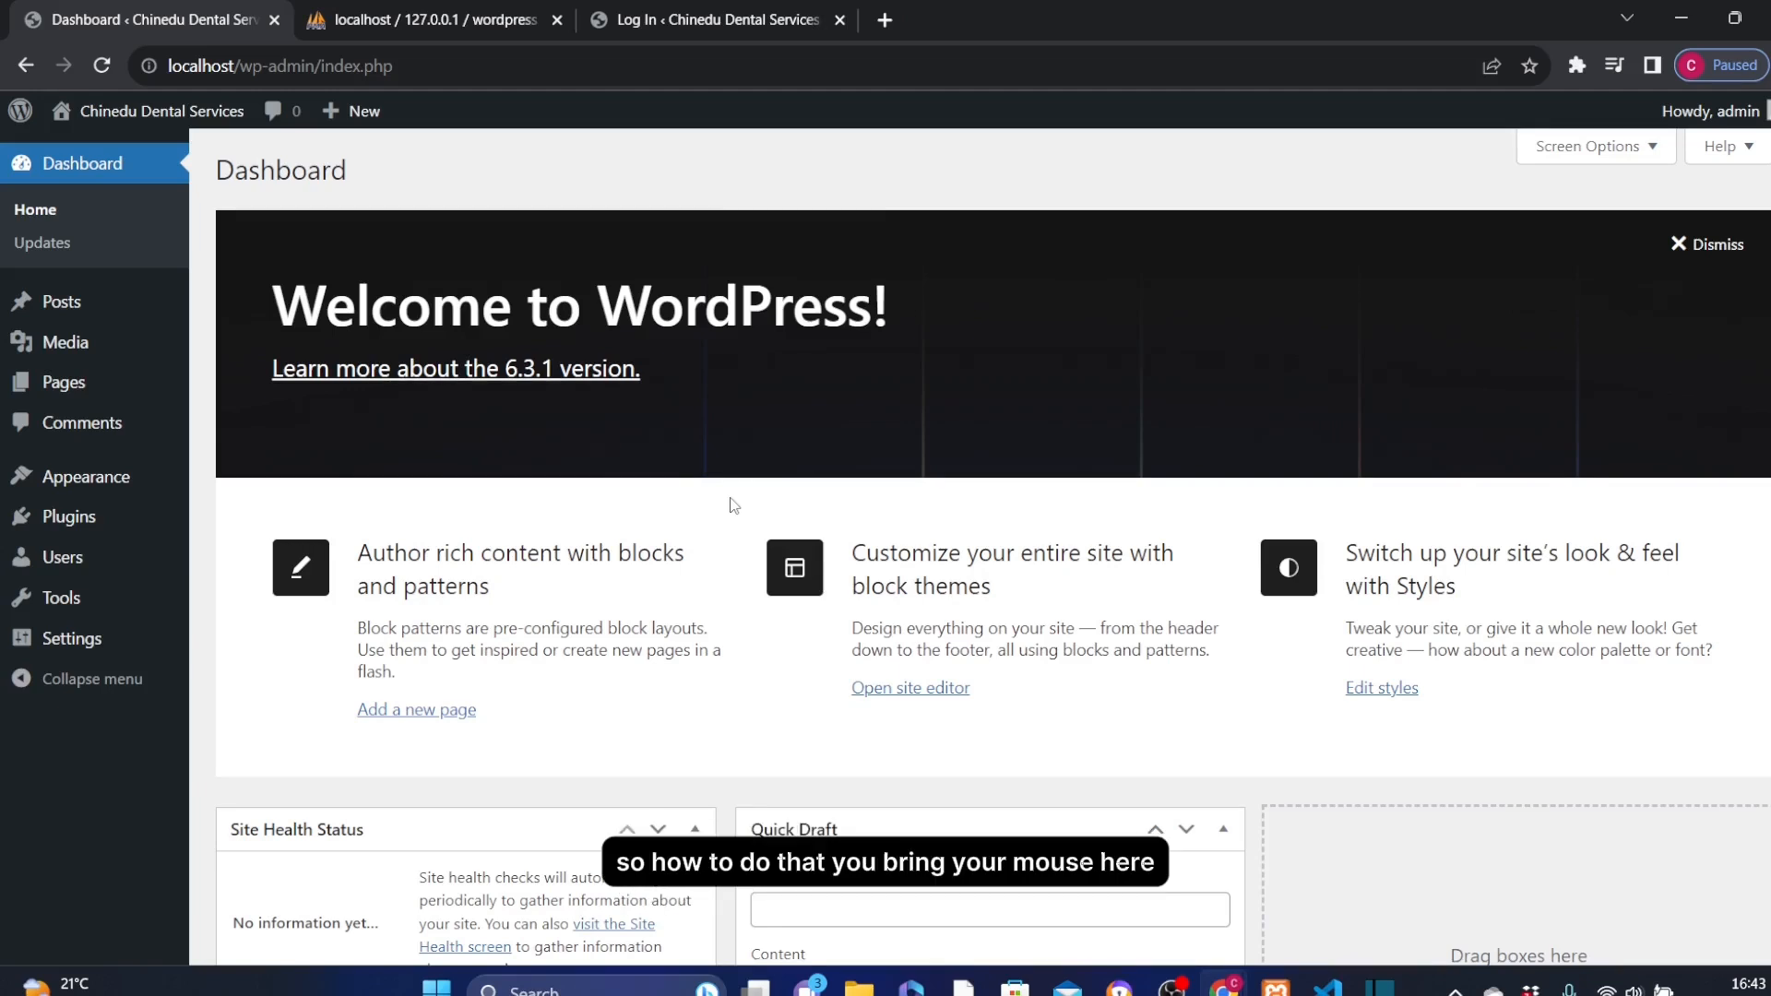
# Open the admin account's profile and log-out options on the dashboard
pyautogui.moveTo(1711, 110)
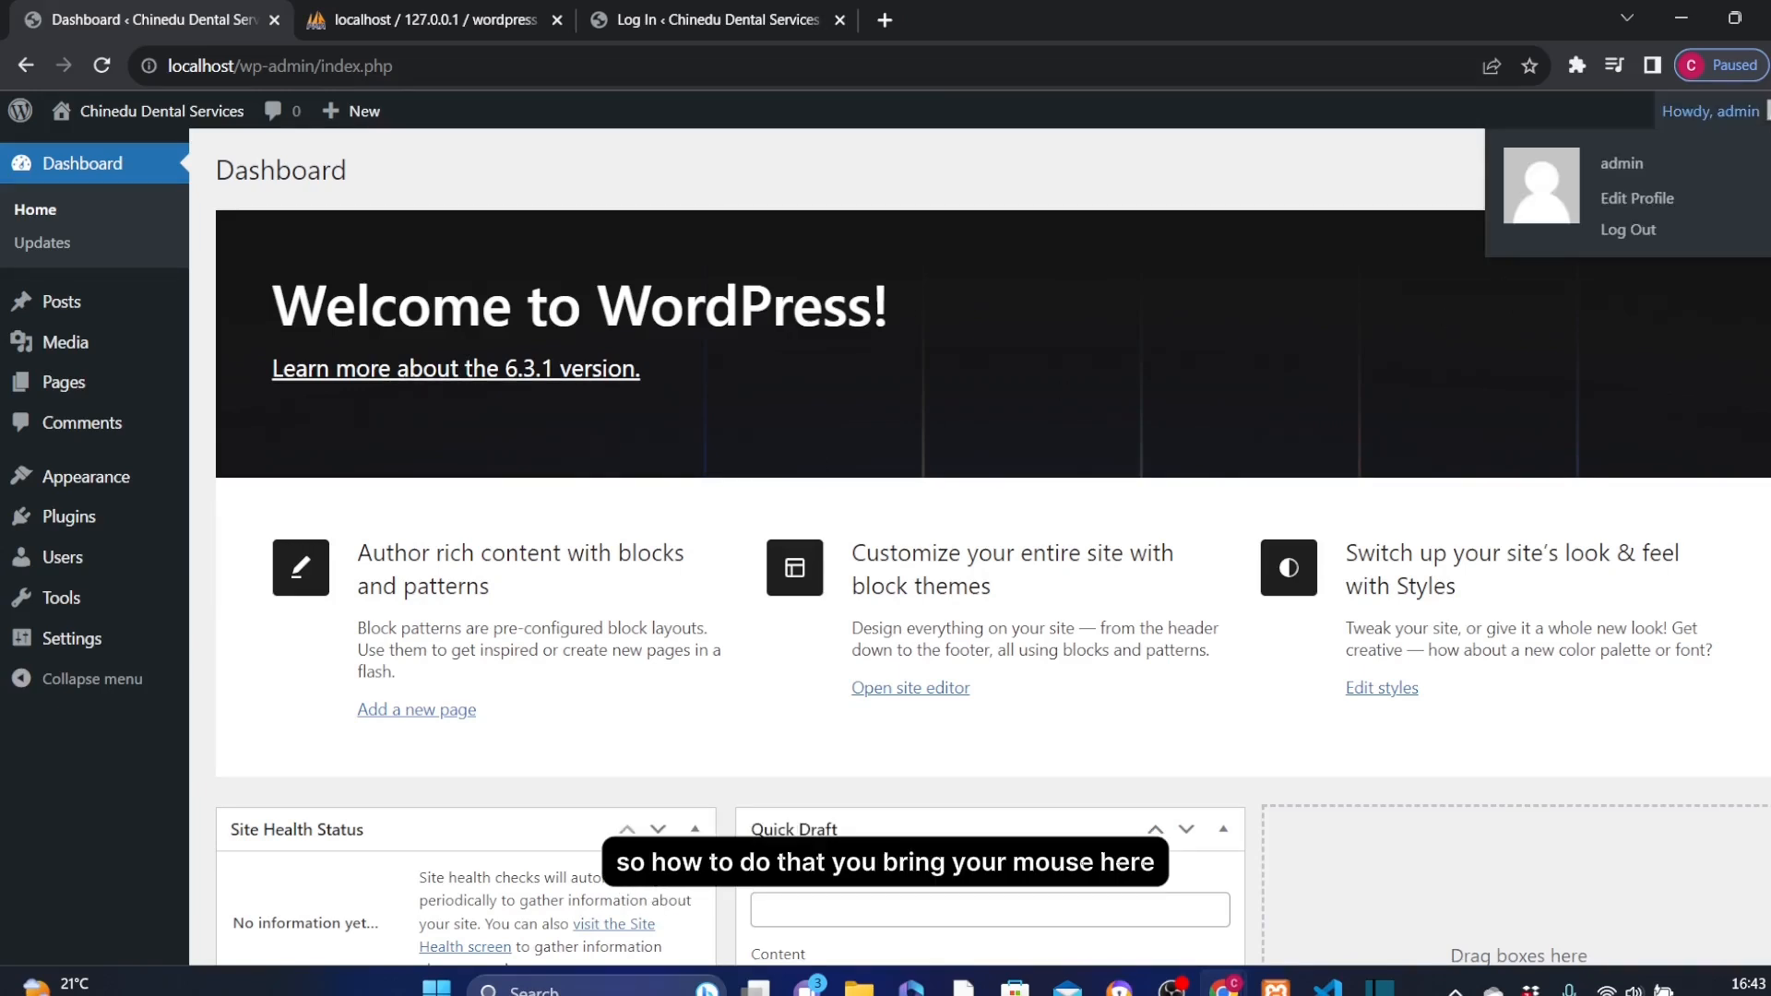